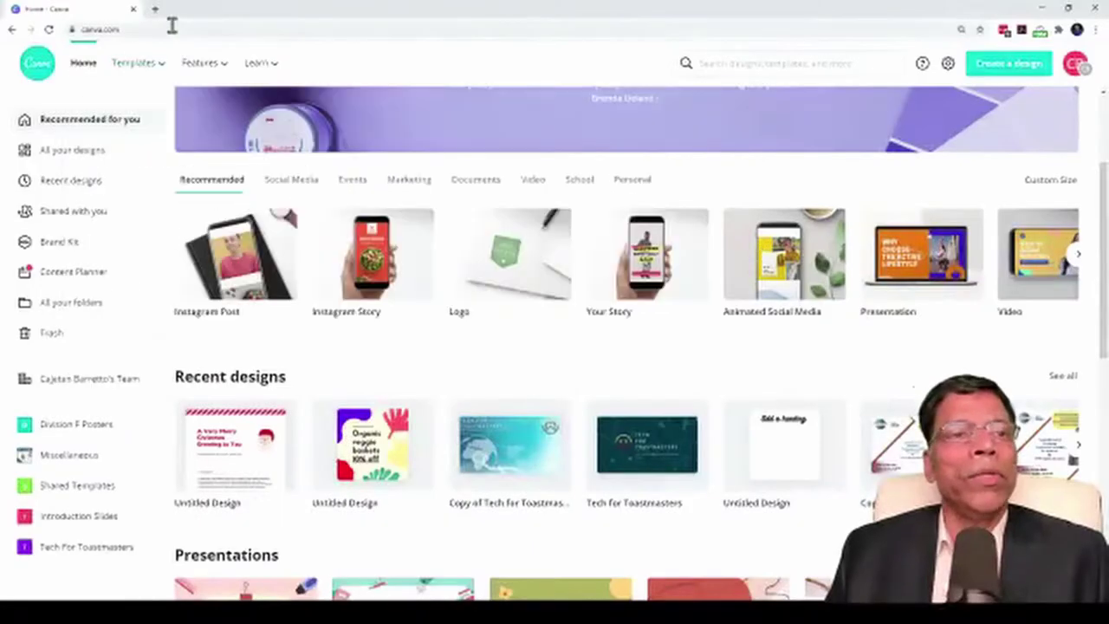
Create a new blank Instagram Post design from the Marketing design types.
{"action": "left_click", "coordinate": [173, 28]}
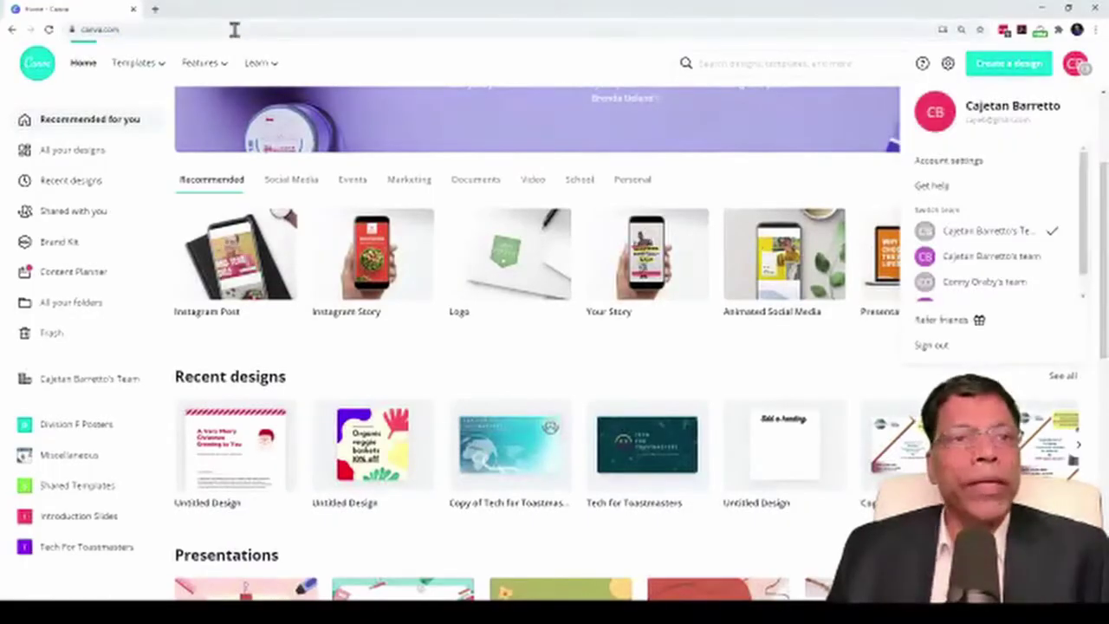
{"action": "left_click", "coordinate": [234, 30]}
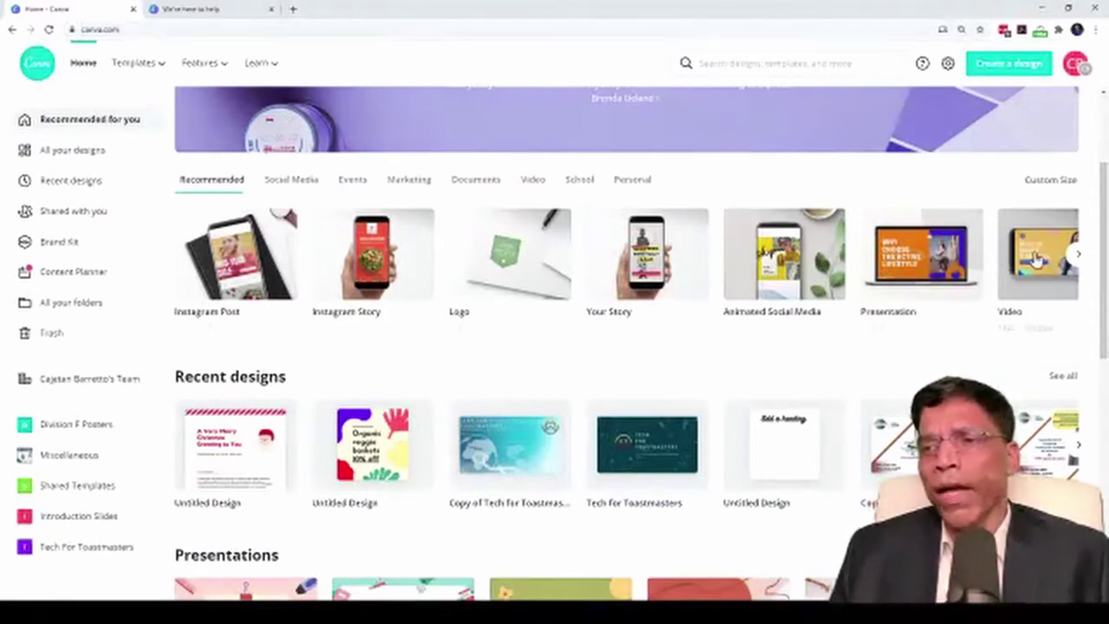
{"action": "left_click", "coordinate": [411, 180]}
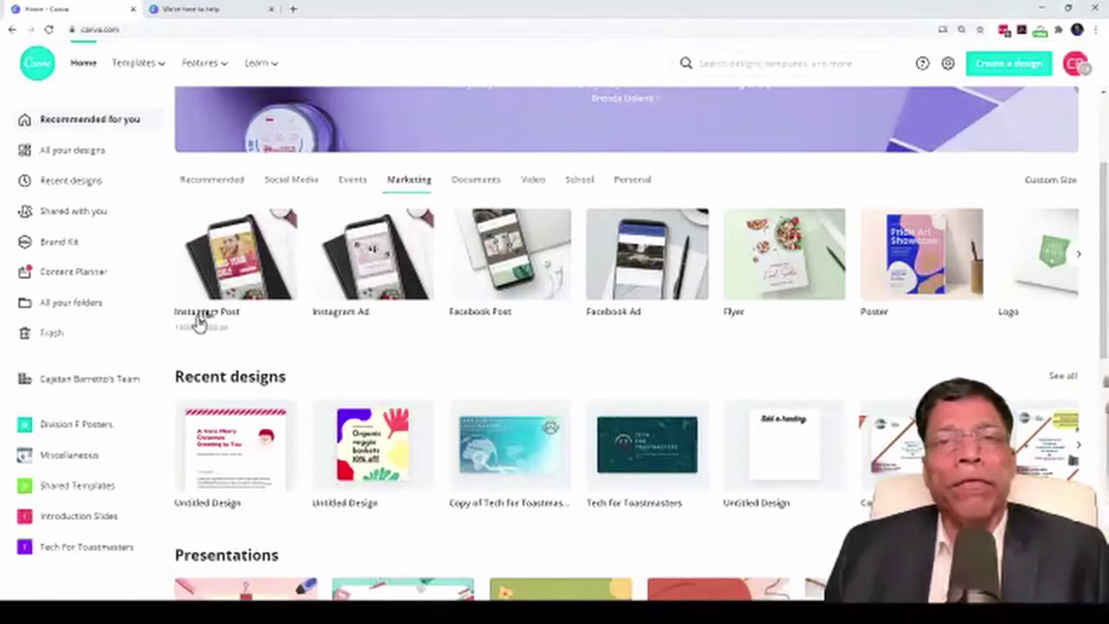
{"action": "left_click", "coordinate": [199, 319]}
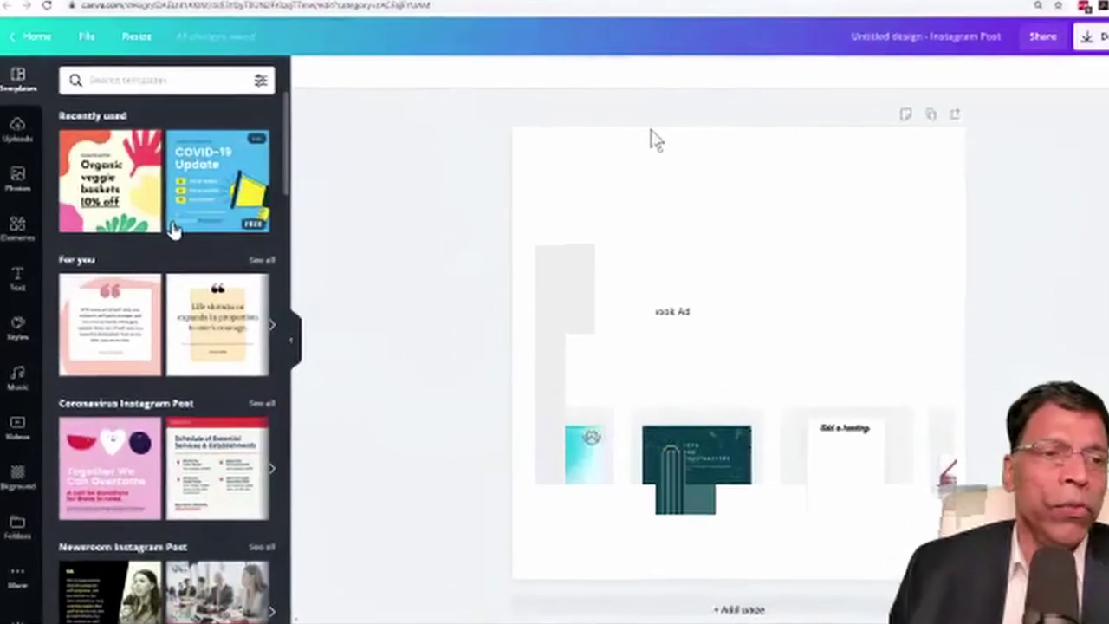
Apply the Springtime Sale template from the Spring Instagram Post templates.
{"action": "scroll", "coordinate": [165, 234], "scroll_direction": "down", "scroll_amount": 1}
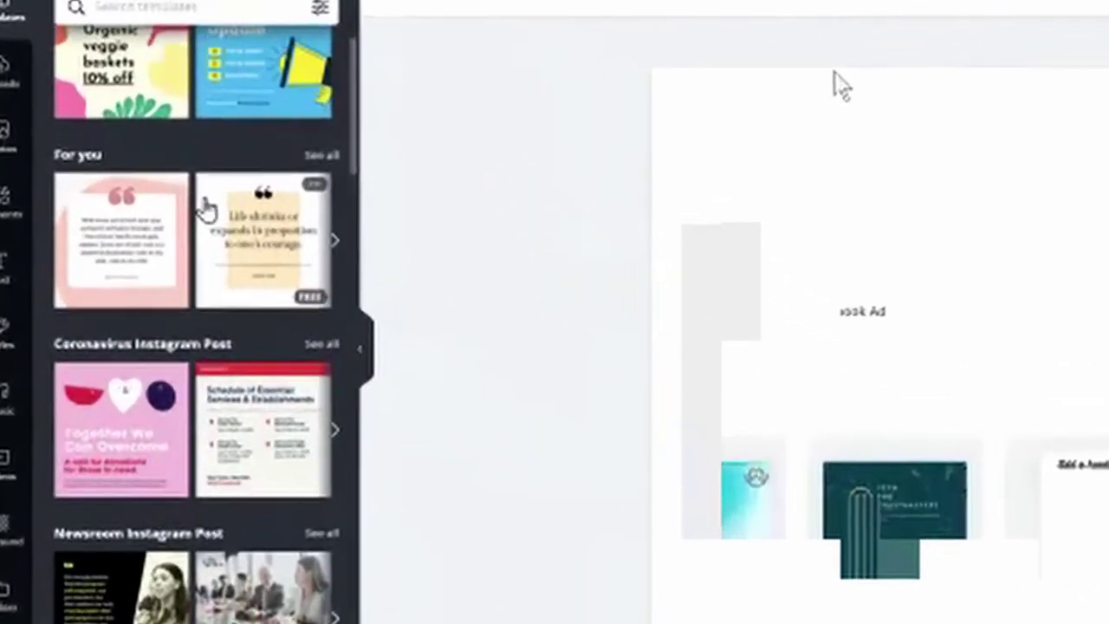
{"action": "scroll", "coordinate": [207, 208], "scroll_direction": "down", "scroll_amount": 5}
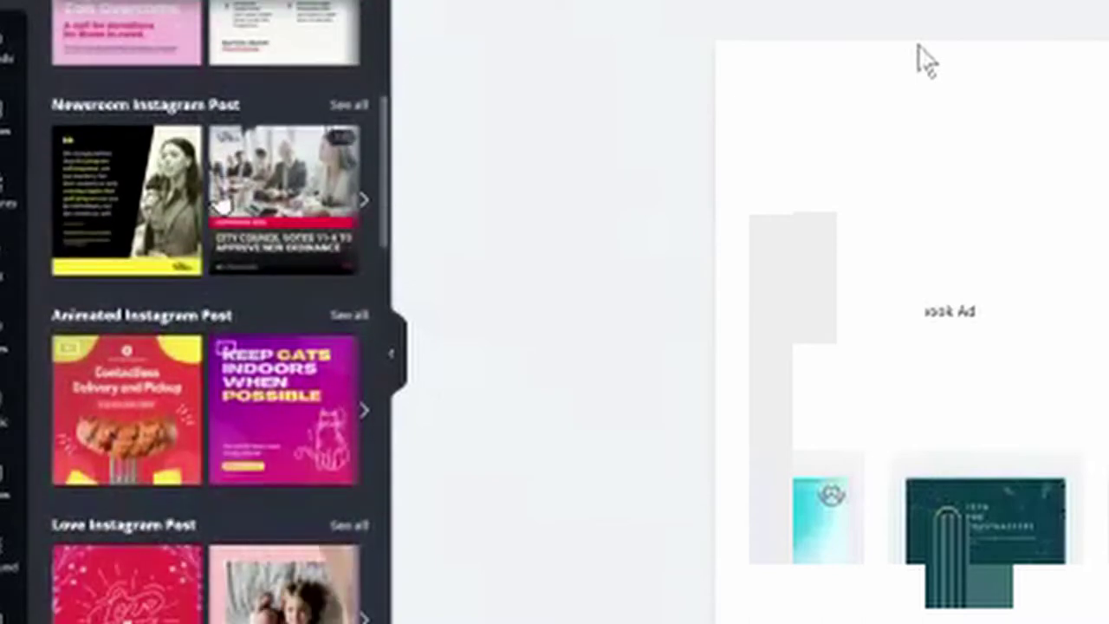
{"action": "scroll", "coordinate": [220, 187], "scroll_direction": "down", "scroll_amount": 6}
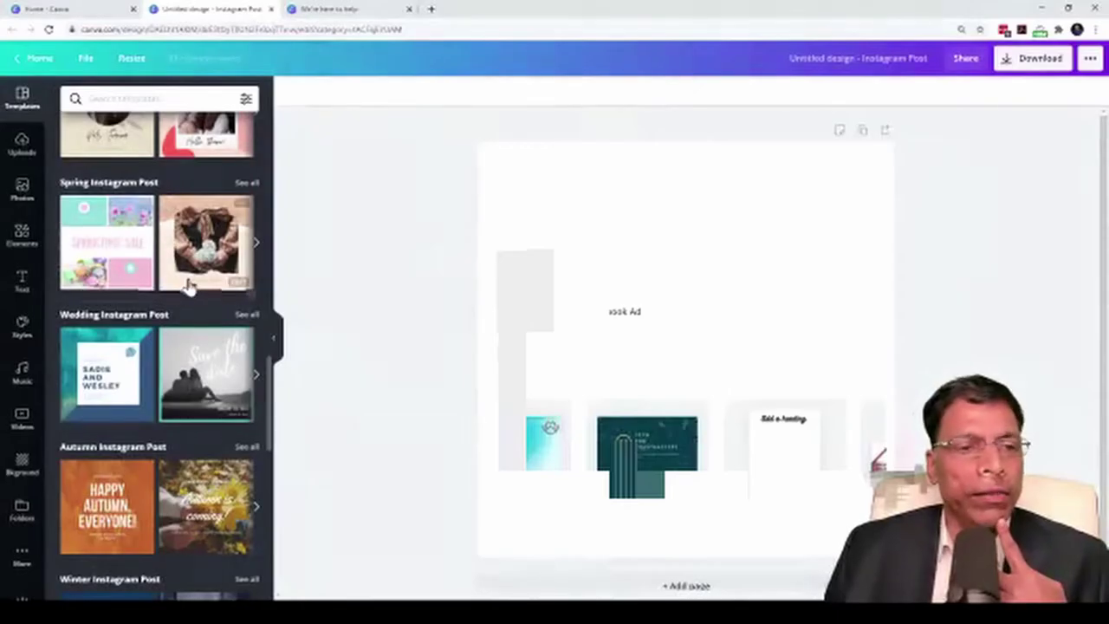
{"action": "left_click", "coordinate": [115, 232]}
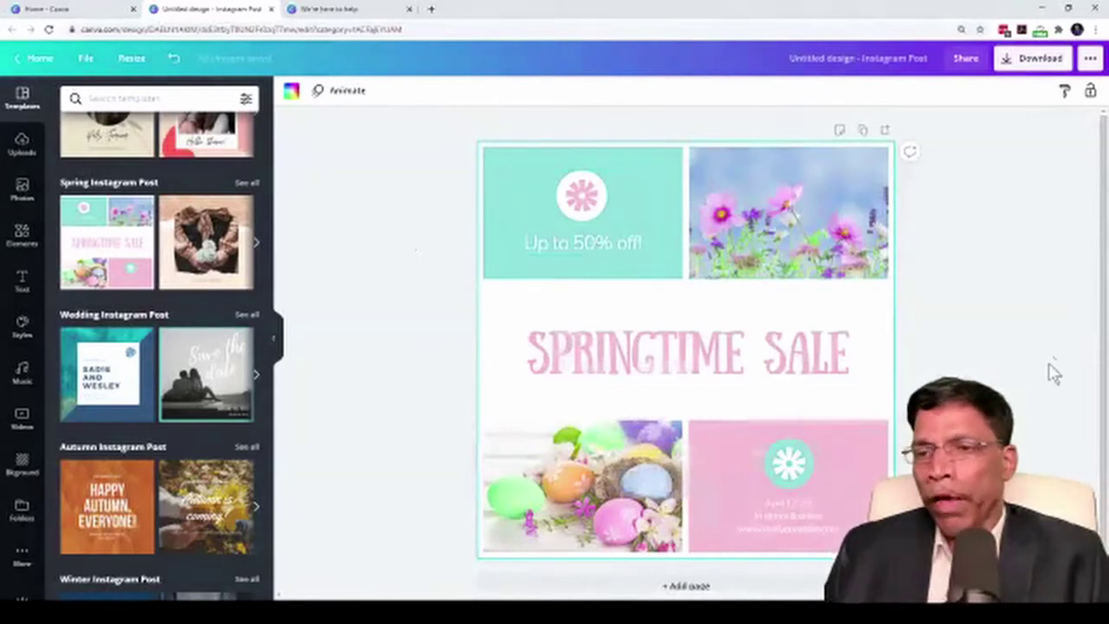
Make the heading purple and replace SPRINGTIME with CLEARANCE.
{"action": "left_click", "coordinate": [645, 363]}
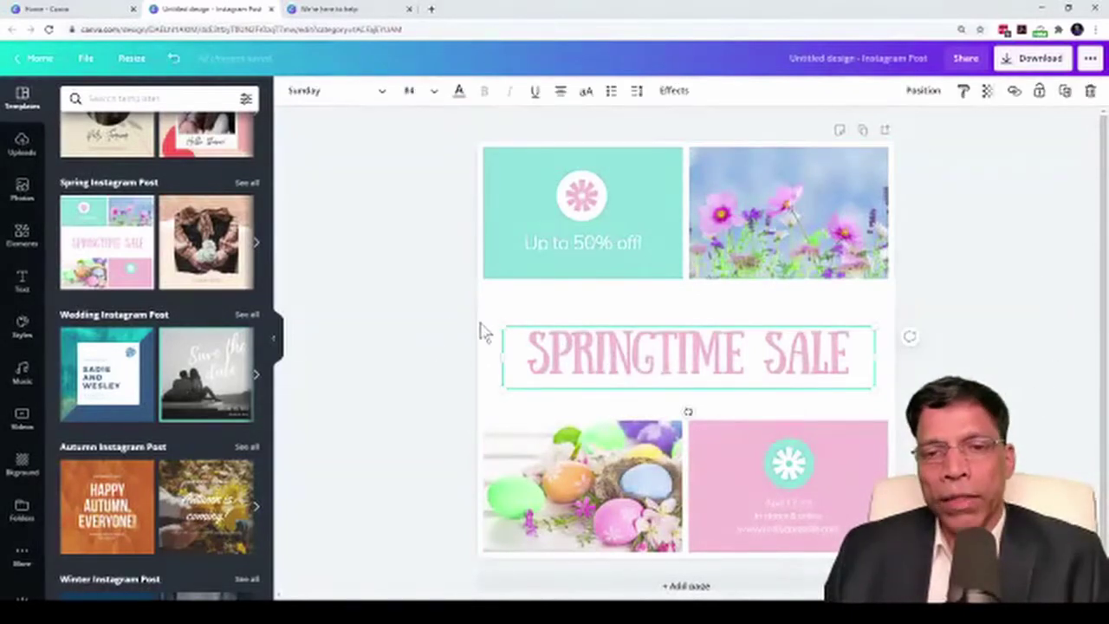
{"action": "mouse_move", "coordinate": [659, 358]}
{"action": "left_mouse_down"}
{"action": "mouse_move", "coordinate": [664, 339]}
{"action": "mouse_move", "coordinate": [641, 331]}
{"action": "mouse_move", "coordinate": [656, 348]}
{"action": "left_mouse_up"}
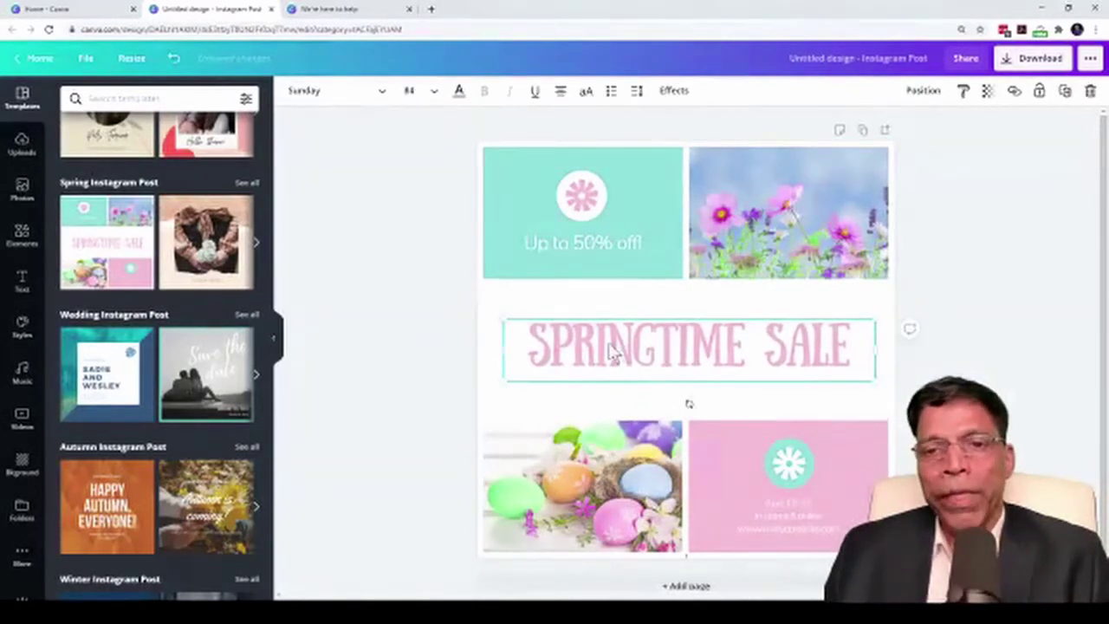
{"action": "left_click", "coordinate": [459, 90]}
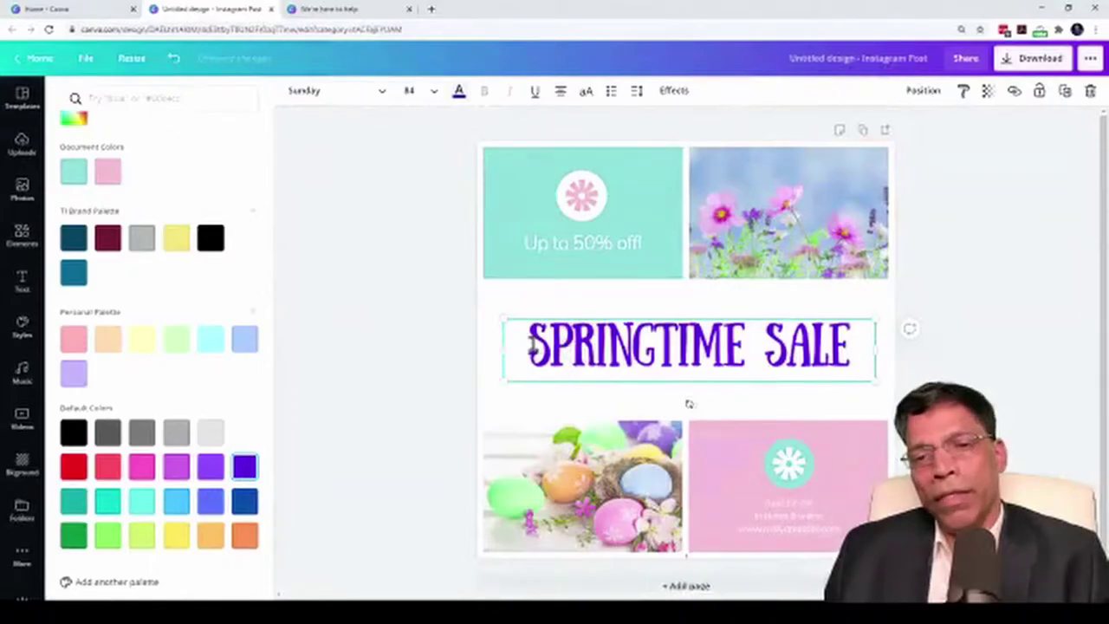
{"action": "left_click_drag", "start_coordinate": [532, 346], "coordinate": [735, 338]}
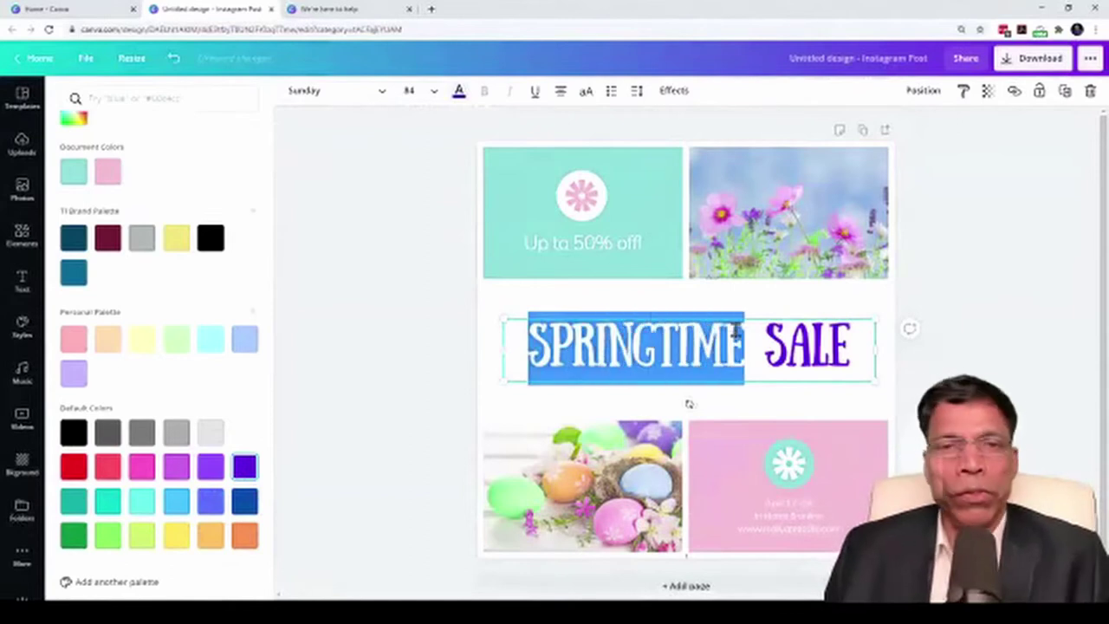
{"action": "type", "text": "CLEARANCE"}
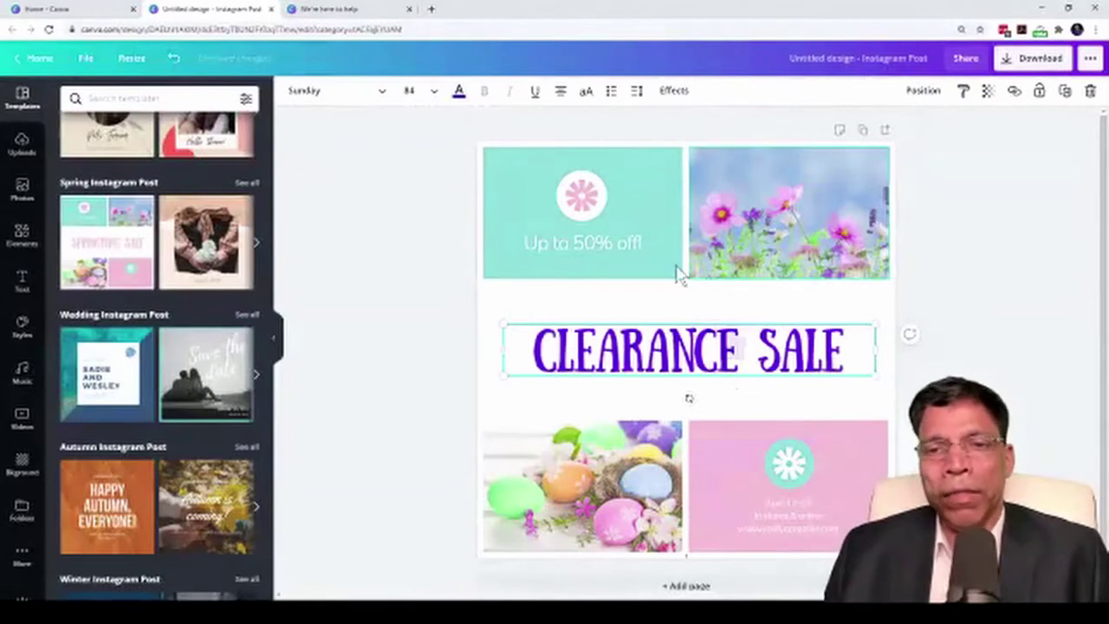
Review the photo, 'Up to 40% off!' text and heading, then deselect everything.
{"action": "left_click", "coordinate": [790, 226]}
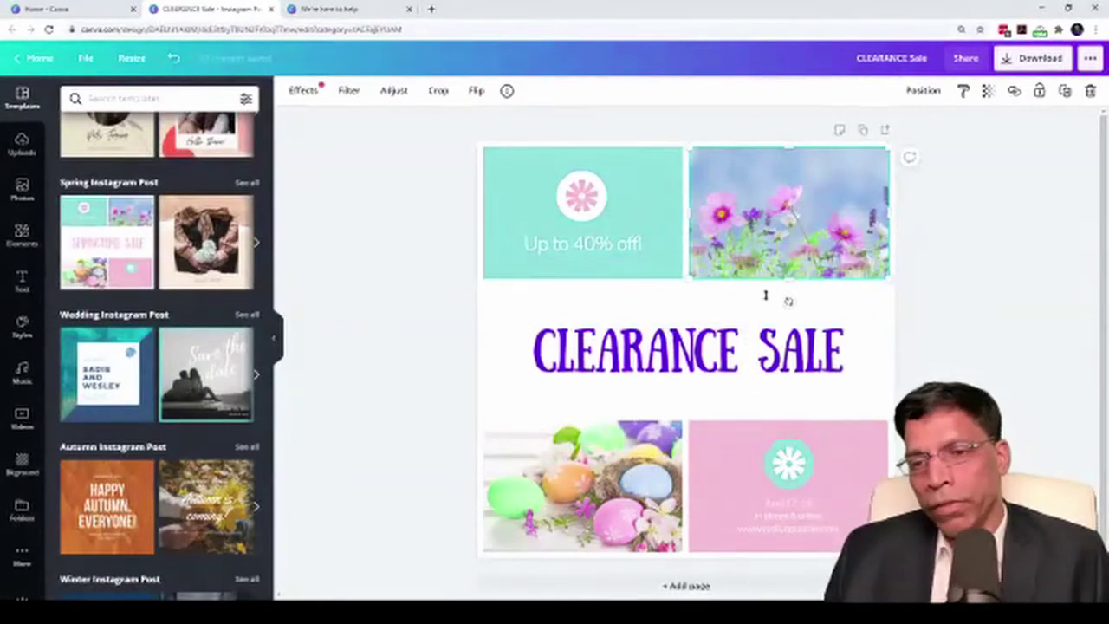
{"action": "left_click", "coordinate": [777, 510]}
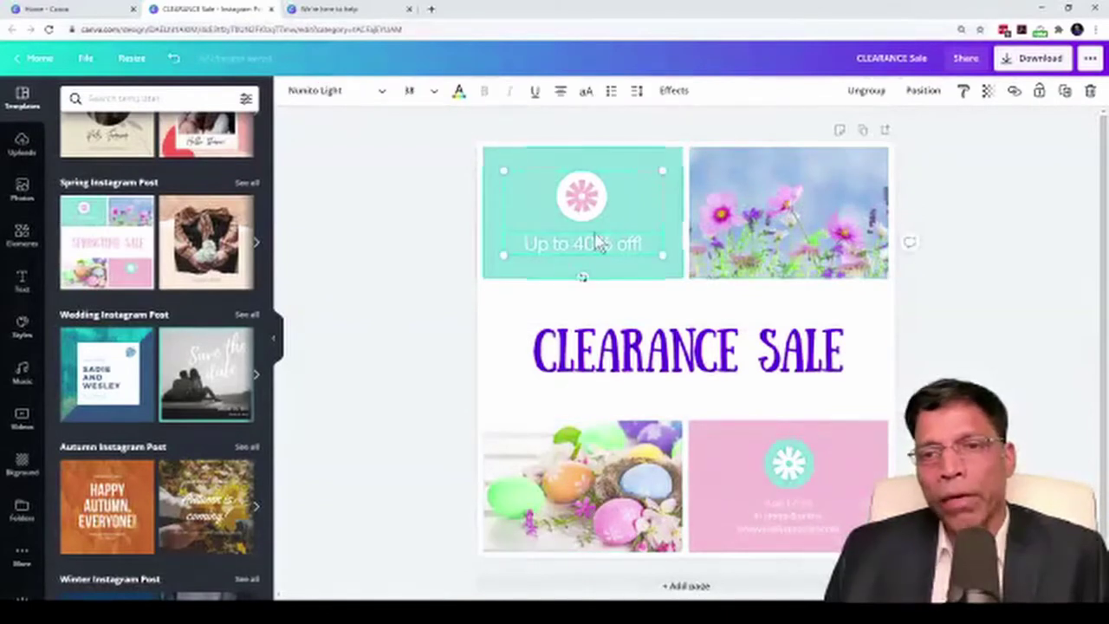
{"action": "left_click", "coordinate": [742, 271]}
{"action": "left_click", "coordinate": [732, 371]}
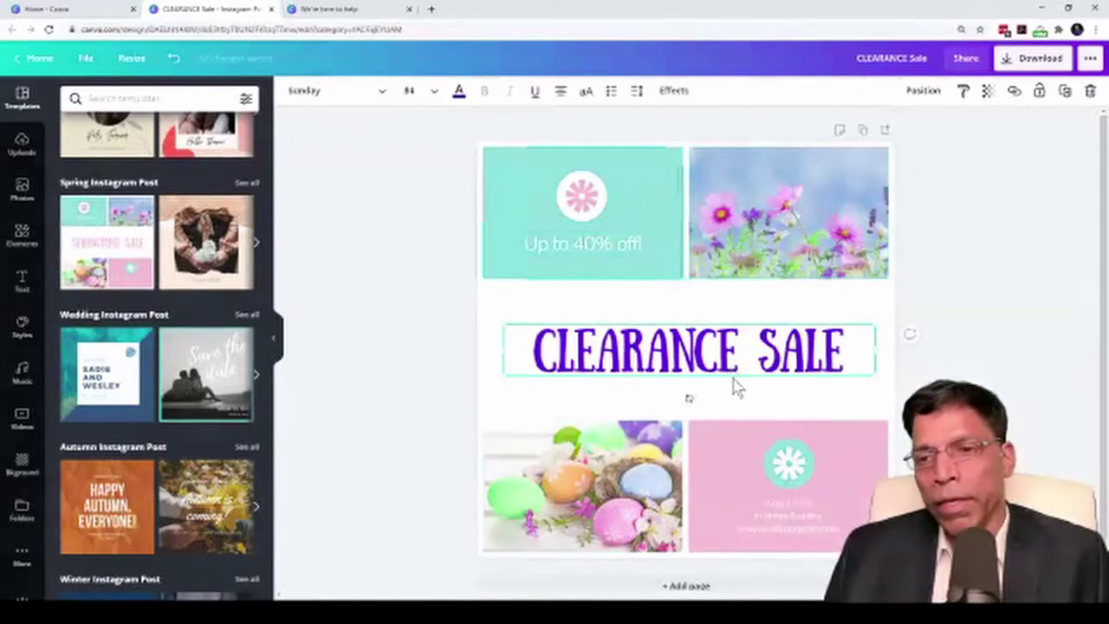
{"action": "left_click", "coordinate": [785, 479]}
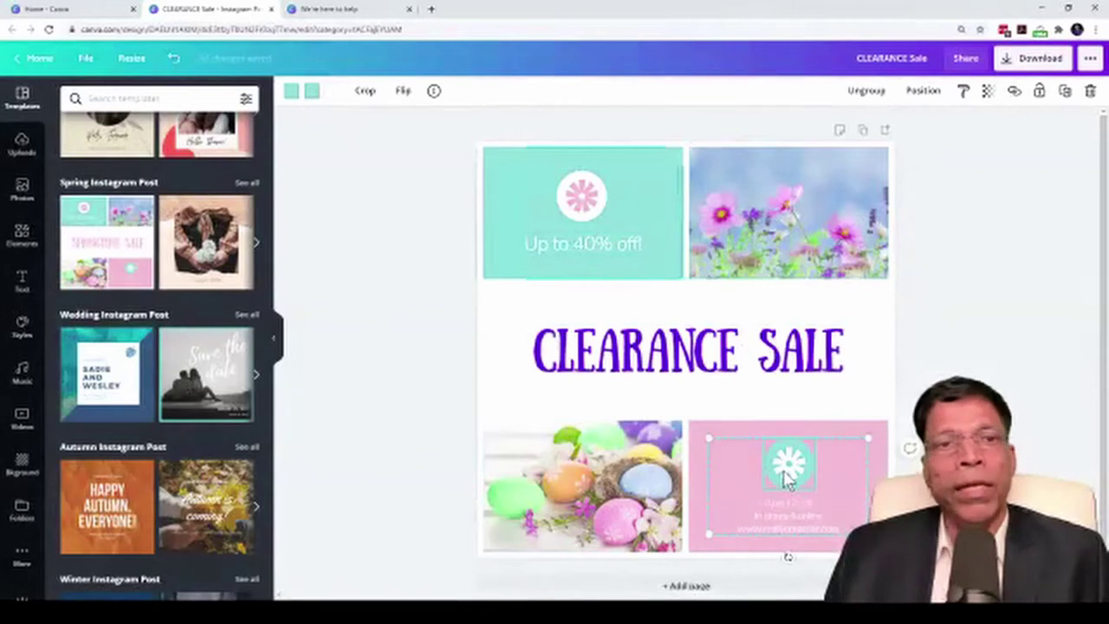
{"action": "key", "text": "Escape"}
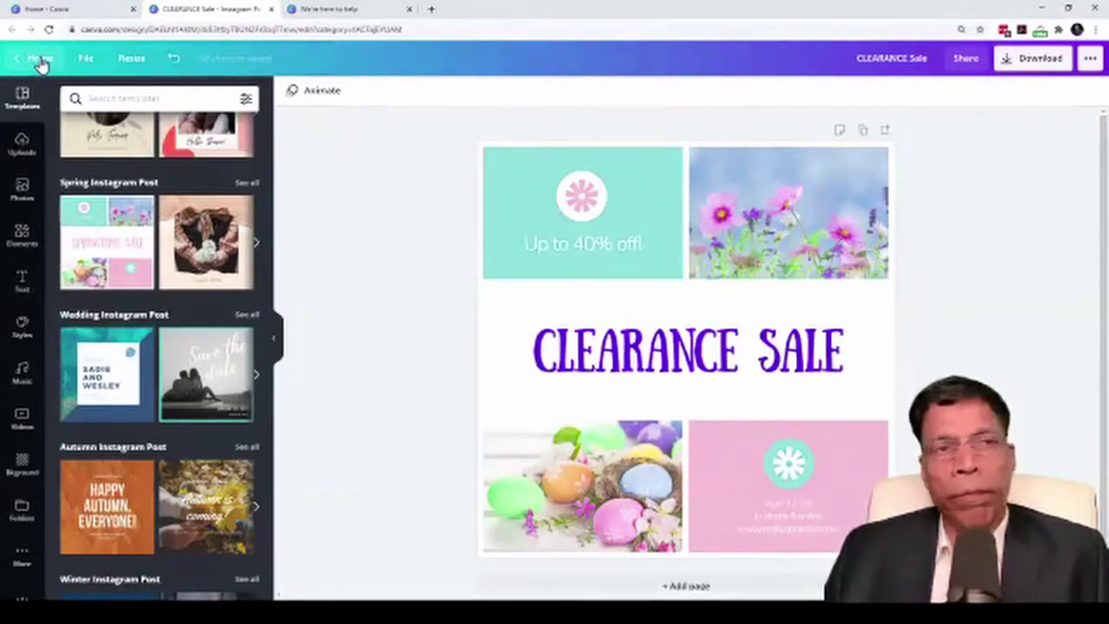
Return to the home page and start a new Your Story design.
{"action": "left_click", "coordinate": [38, 58]}
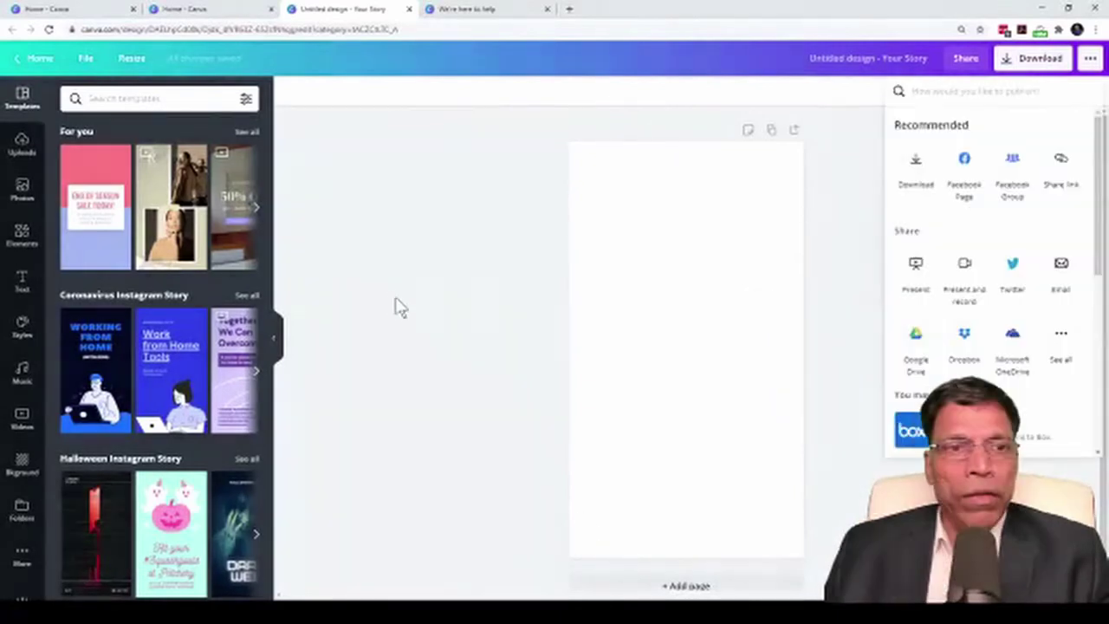
{"action": "scroll", "coordinate": [152, 277], "scroll_direction": "down", "scroll_amount": 3}
{"action": "scroll", "coordinate": [151, 277], "scroll_direction": "down", "scroll_amount": 3}
{"action": "left_click", "coordinate": [848, 216]}
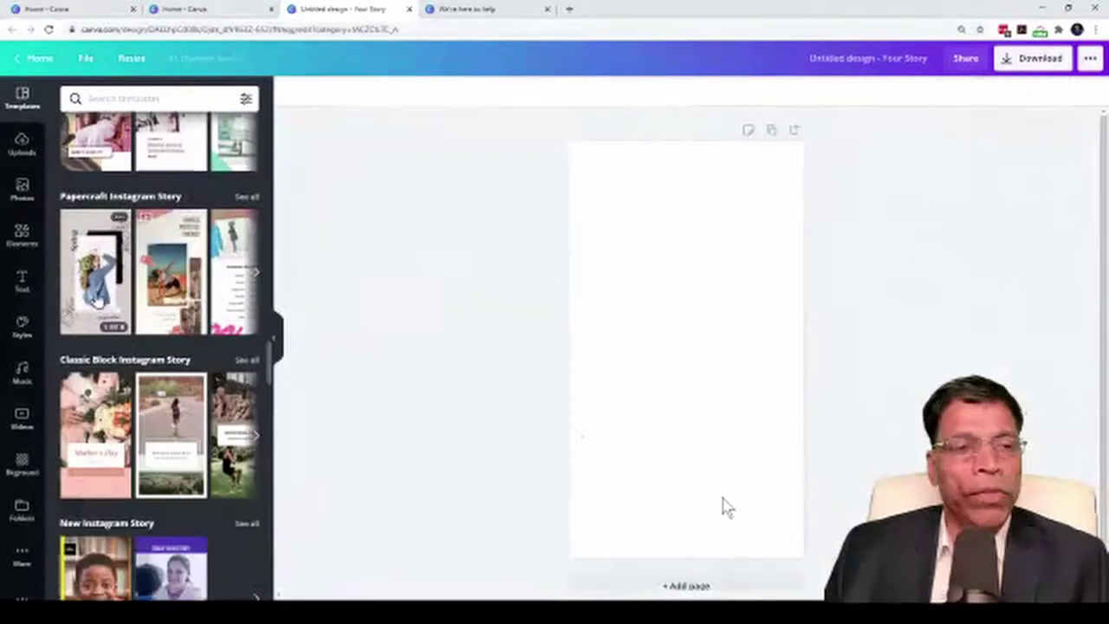
Apply the Papercraft Pink Paper Photo Spring template and inspect its photo and leaf elements.
{"action": "left_click", "coordinate": [97, 294]}
{"action": "left_click", "coordinate": [96, 292]}
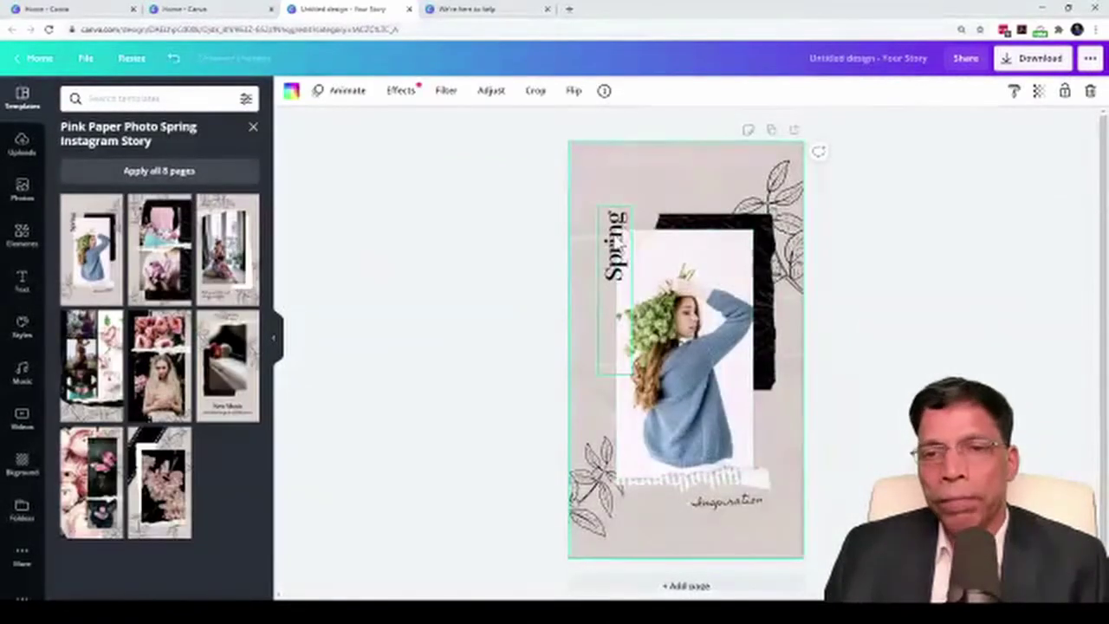
{"action": "left_click", "coordinate": [739, 351]}
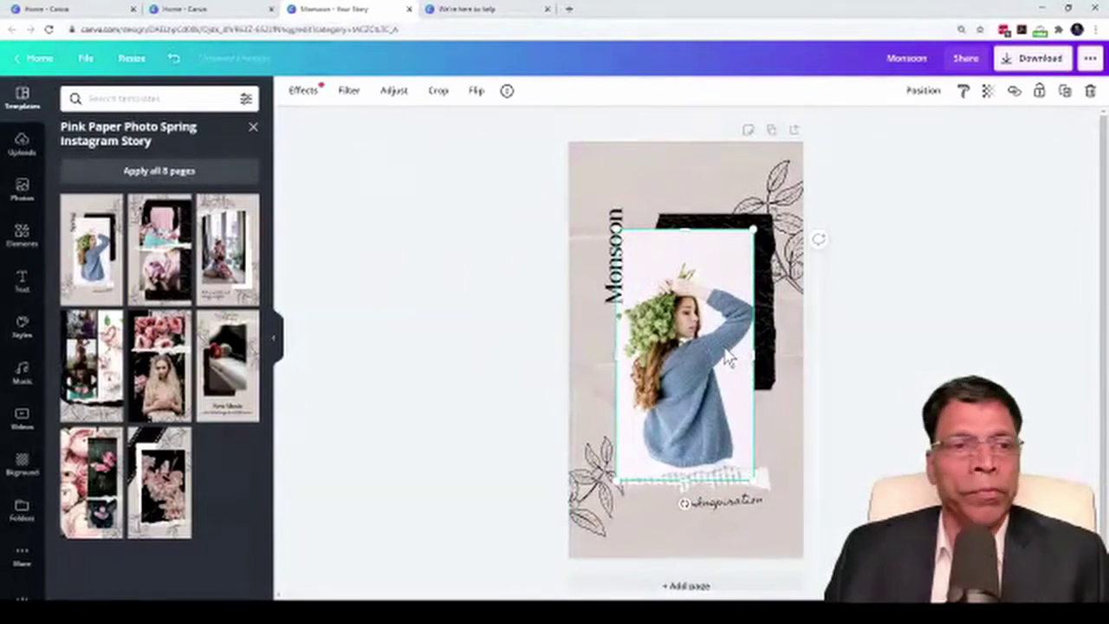
{"action": "left_click", "coordinate": [782, 207]}
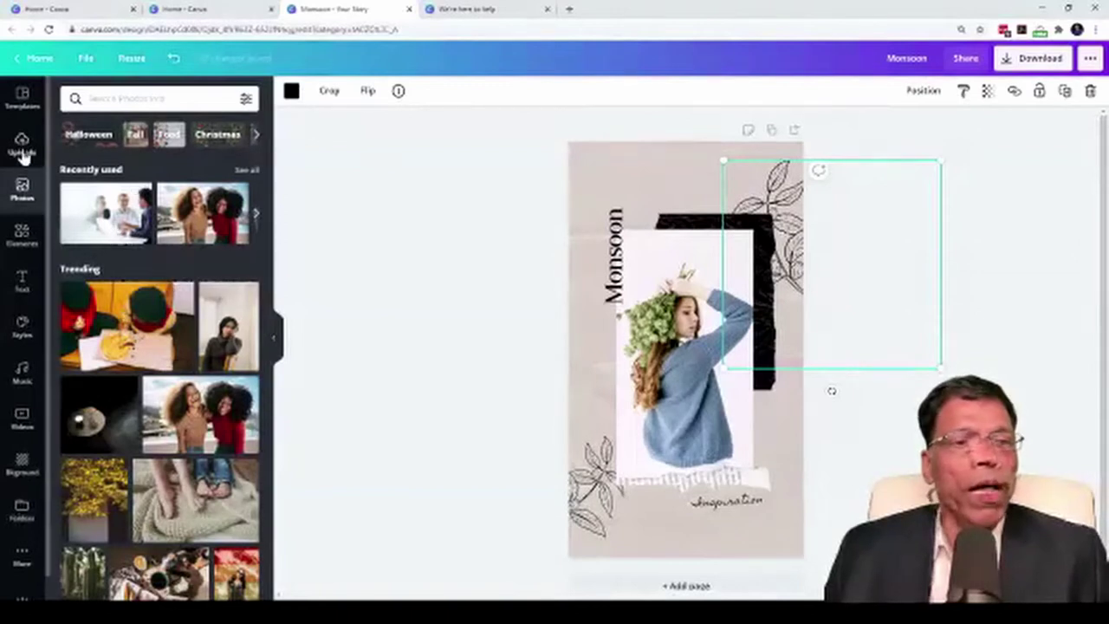
Preview the Orange and Green story template, then start another blank Instagram Post.
{"action": "left_click", "coordinate": [23, 95]}
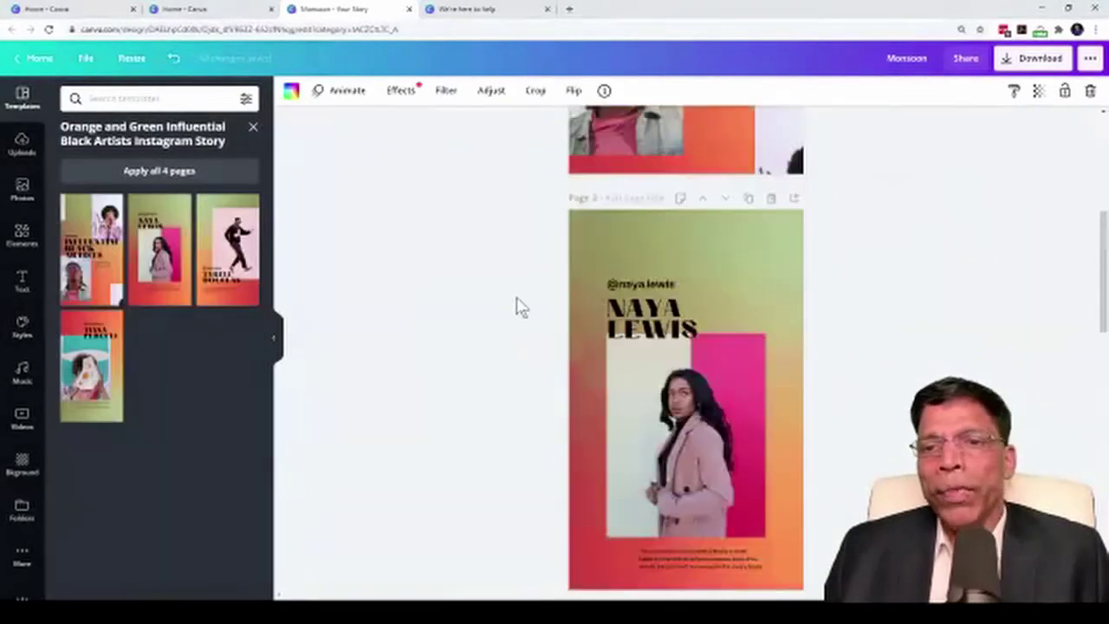
{"action": "scroll", "coordinate": [520, 307], "scroll_direction": "up", "scroll_amount": 5}
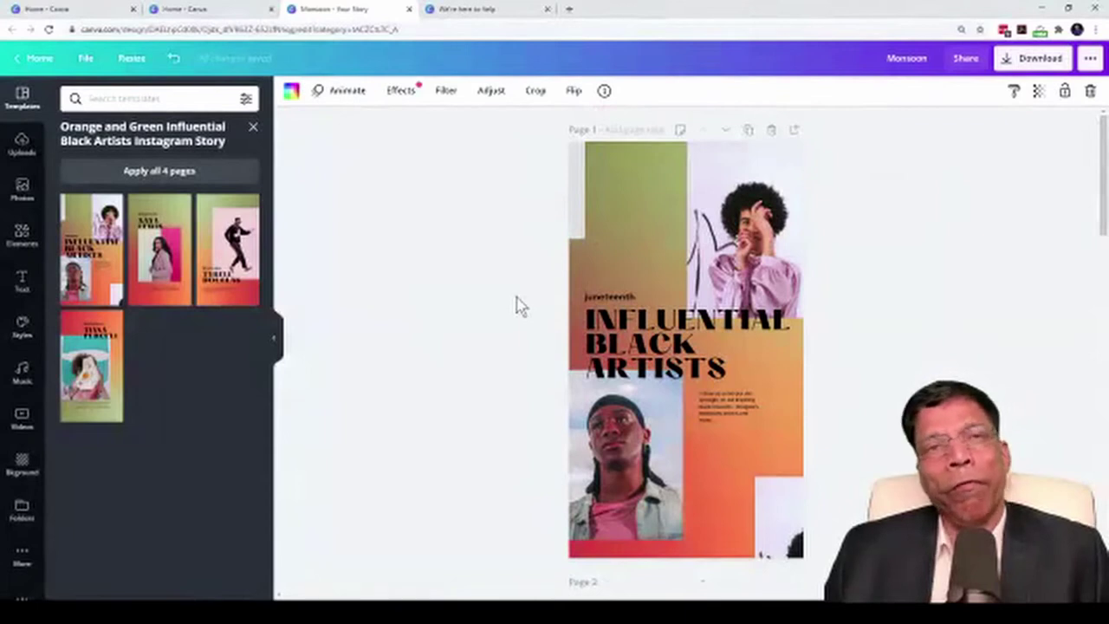
{"action": "left_click", "coordinate": [492, 286]}
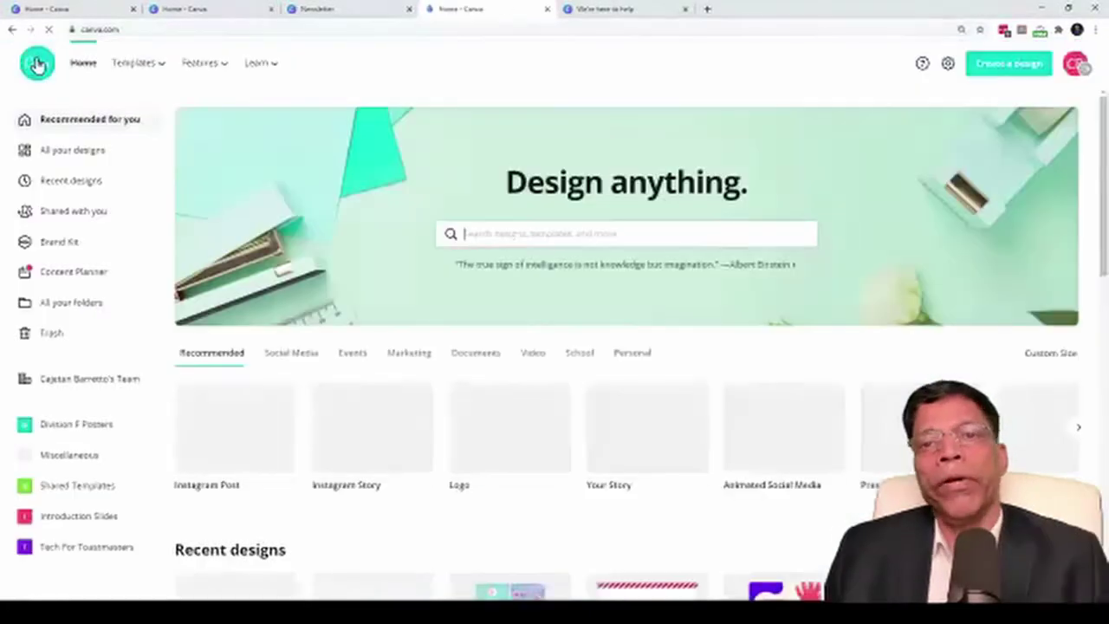
{"action": "left_click", "coordinate": [235, 425]}
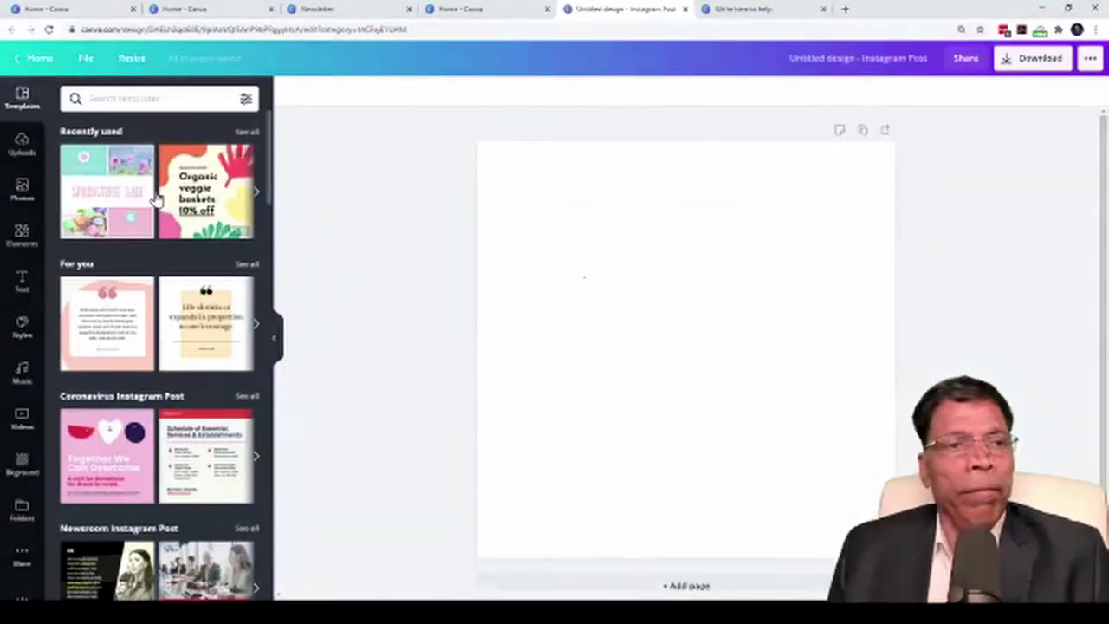
{"action": "scroll", "coordinate": [148, 277], "scroll_direction": "down", "scroll_amount": 5}
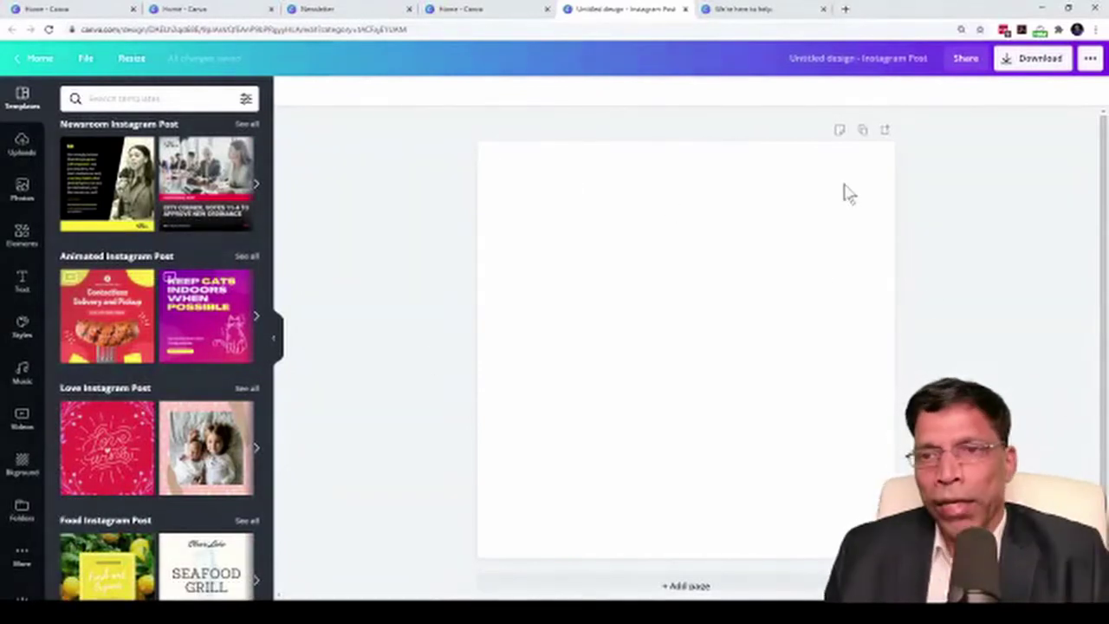
{"action": "left_click", "coordinate": [690, 257]}
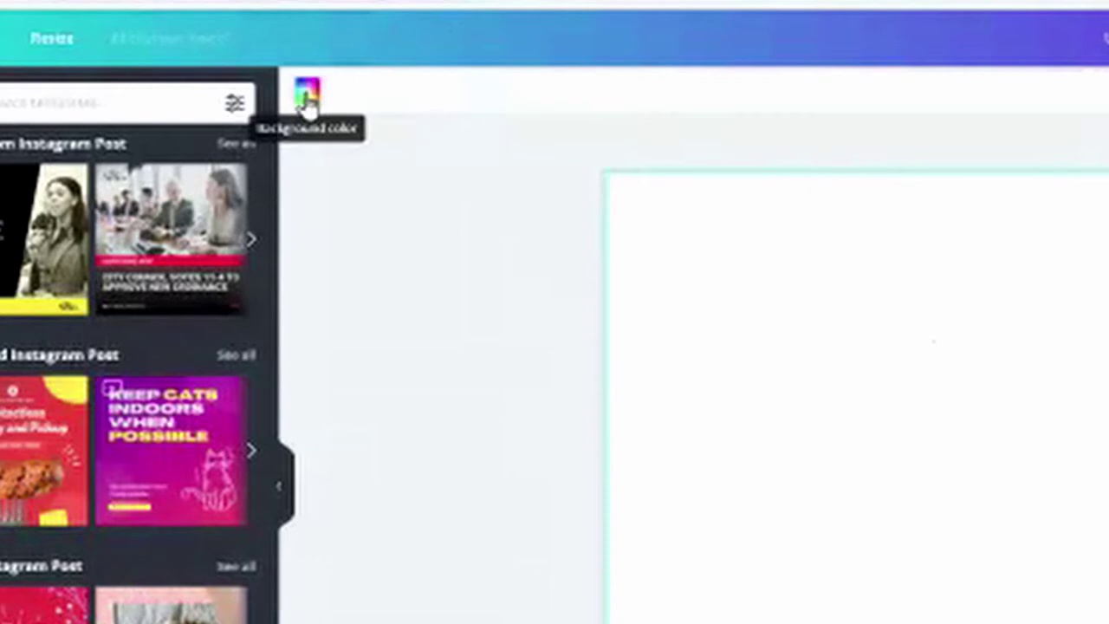
Fill the page background with the custom dark indigo colour #312D72.
{"action": "left_click", "coordinate": [308, 98]}
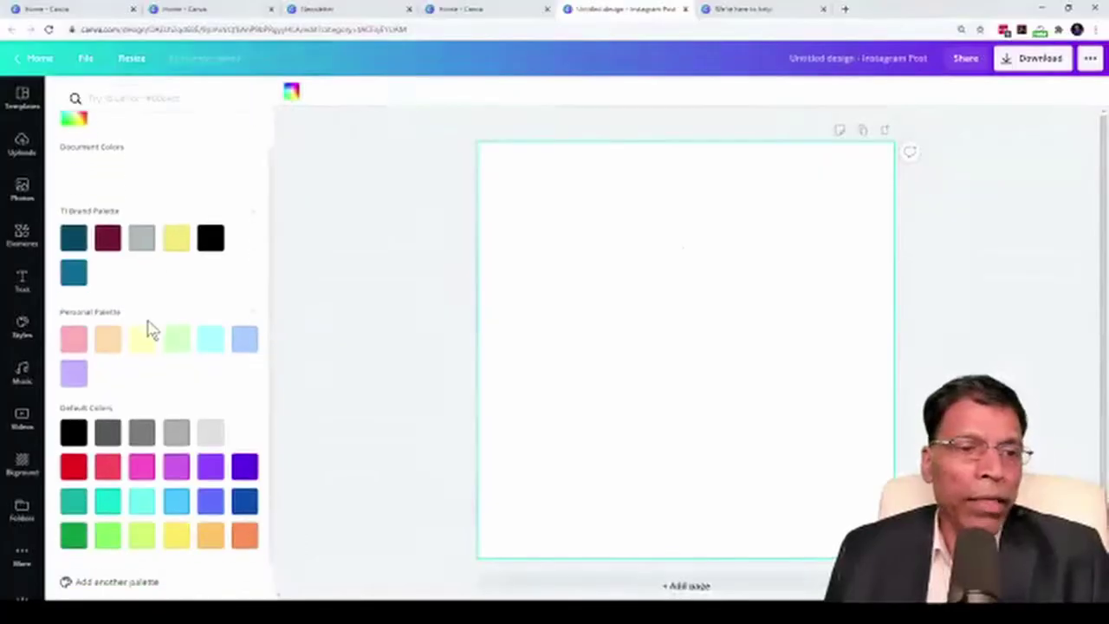
{"action": "scroll", "coordinate": [143, 312], "scroll_direction": "up", "scroll_amount": 1}
{"action": "scroll", "coordinate": [126, 286], "scroll_direction": "down", "scroll_amount": 1}
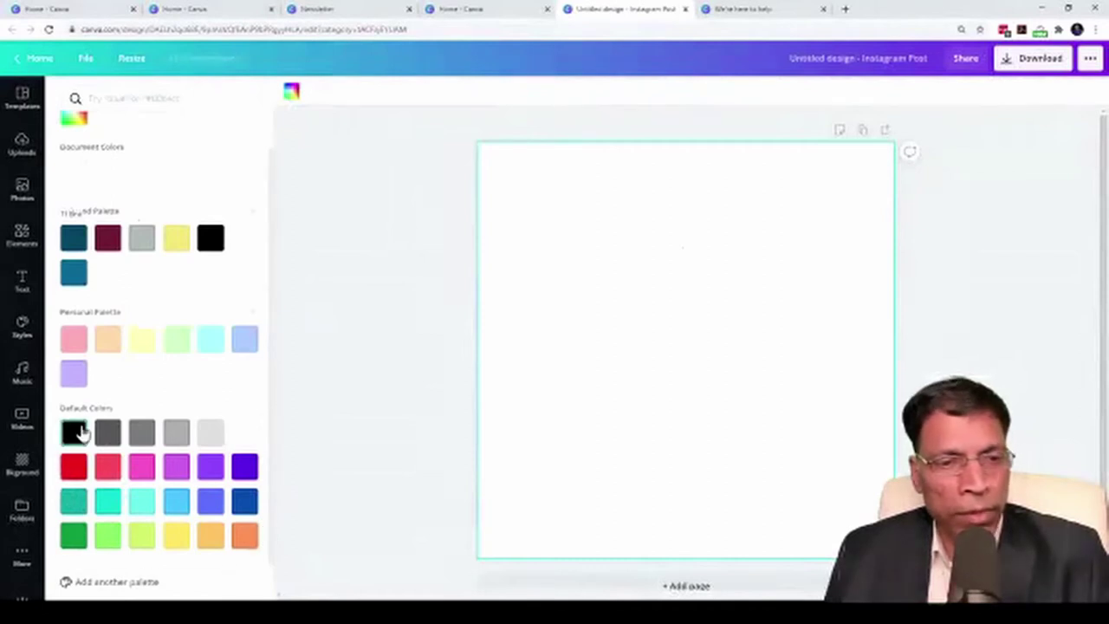
{"action": "scroll", "coordinate": [127, 274], "scroll_direction": "up", "scroll_amount": 1}
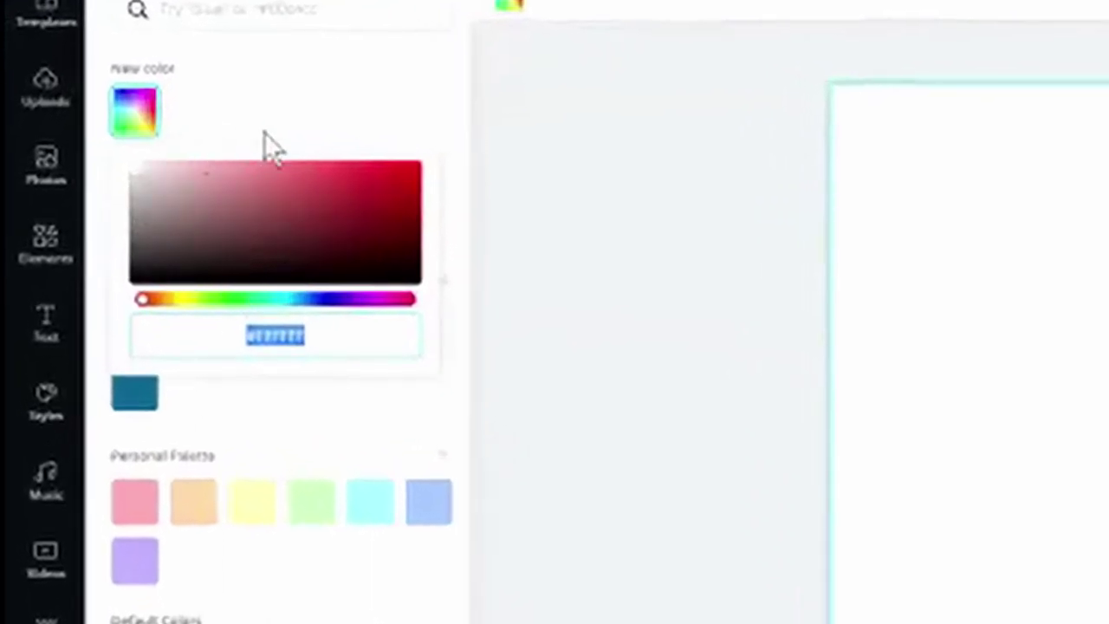
{"action": "left_click_drag", "start_coordinate": [139, 302], "coordinate": [247, 309]}
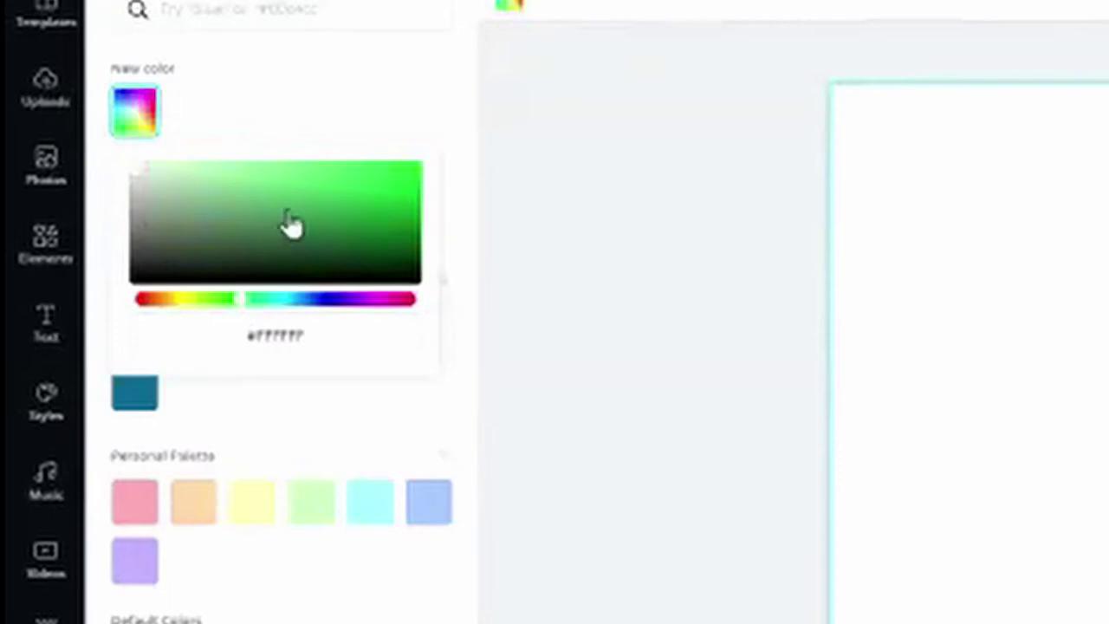
{"action": "left_click", "coordinate": [289, 210]}
{"action": "left_click_drag", "start_coordinate": [288, 209], "coordinate": [192, 225]}
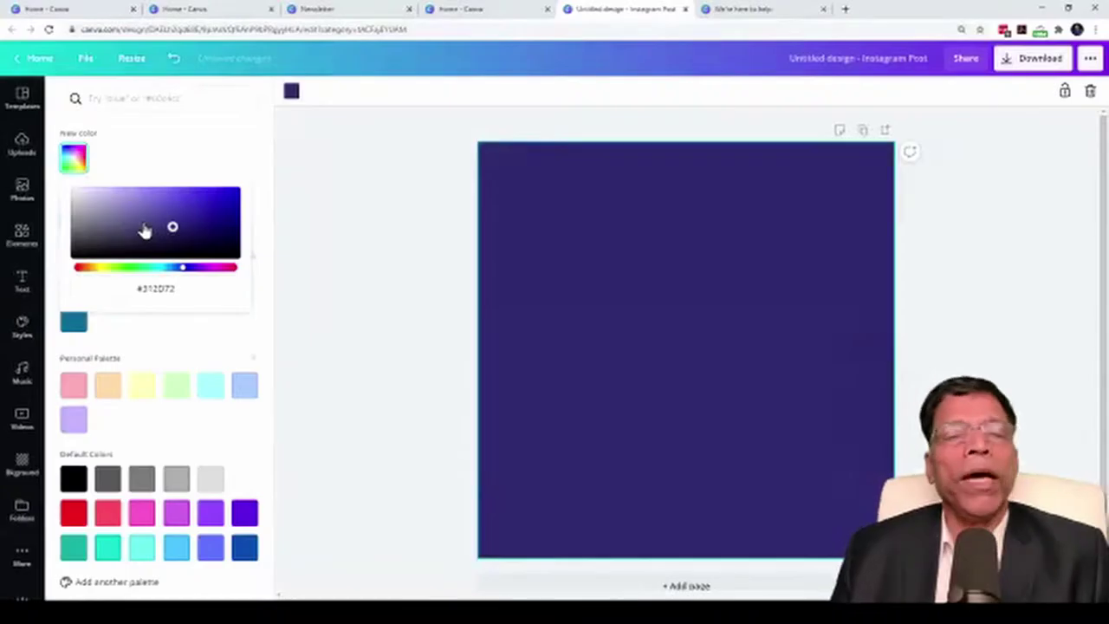
{"action": "left_click", "coordinate": [197, 348]}
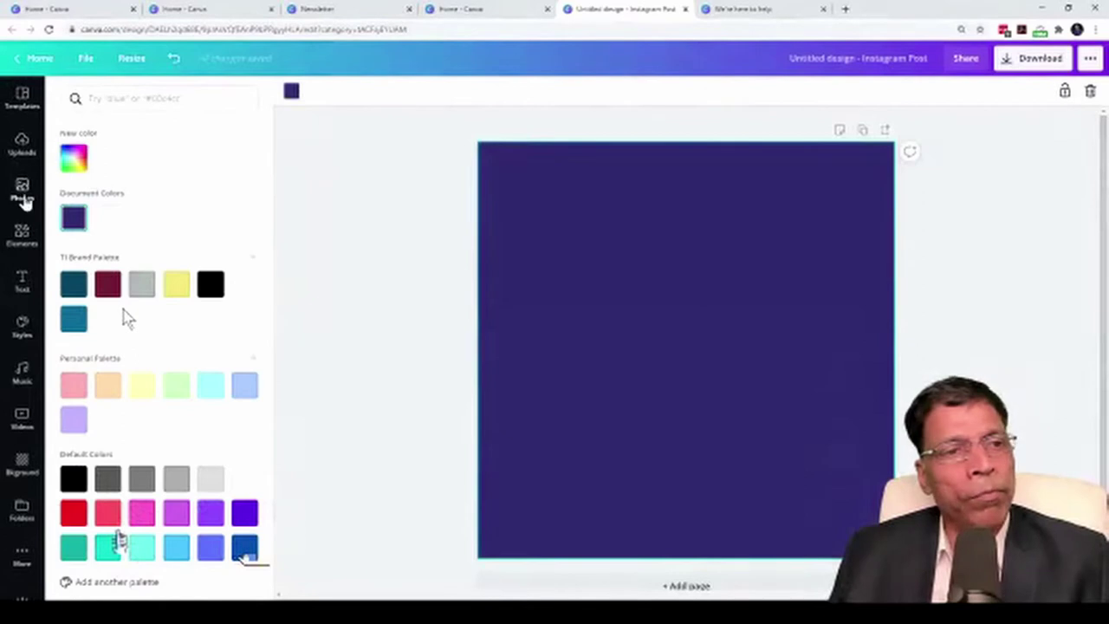
{"action": "left_click", "coordinate": [22, 144]}
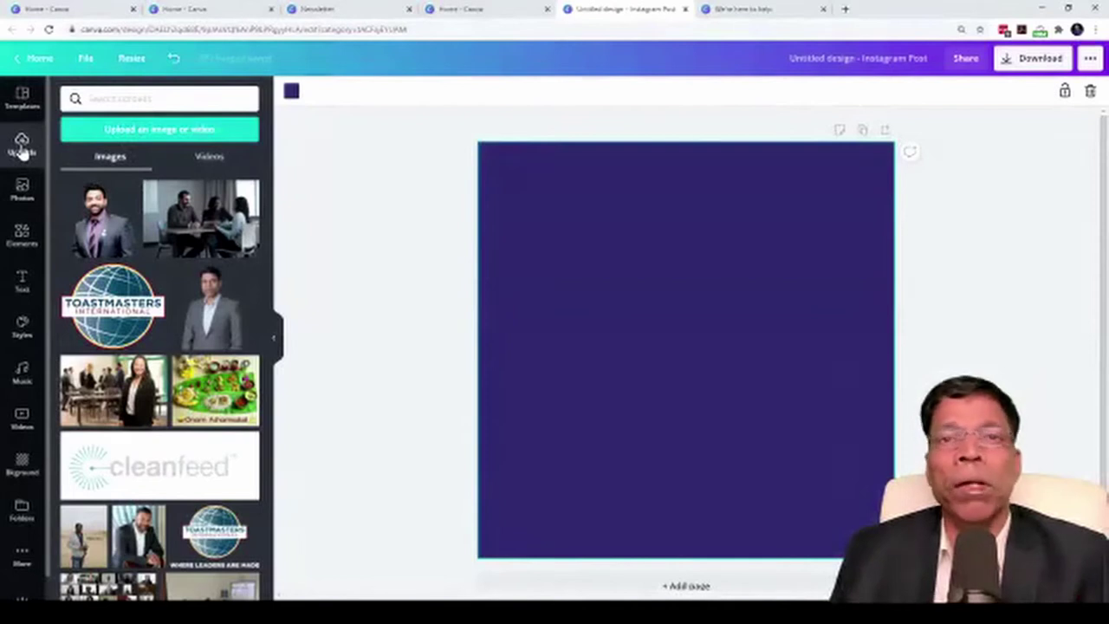
Search the stock photo library for 'picnic'.
{"action": "scroll", "coordinate": [25, 173], "scroll_direction": "down", "scroll_amount": 3}
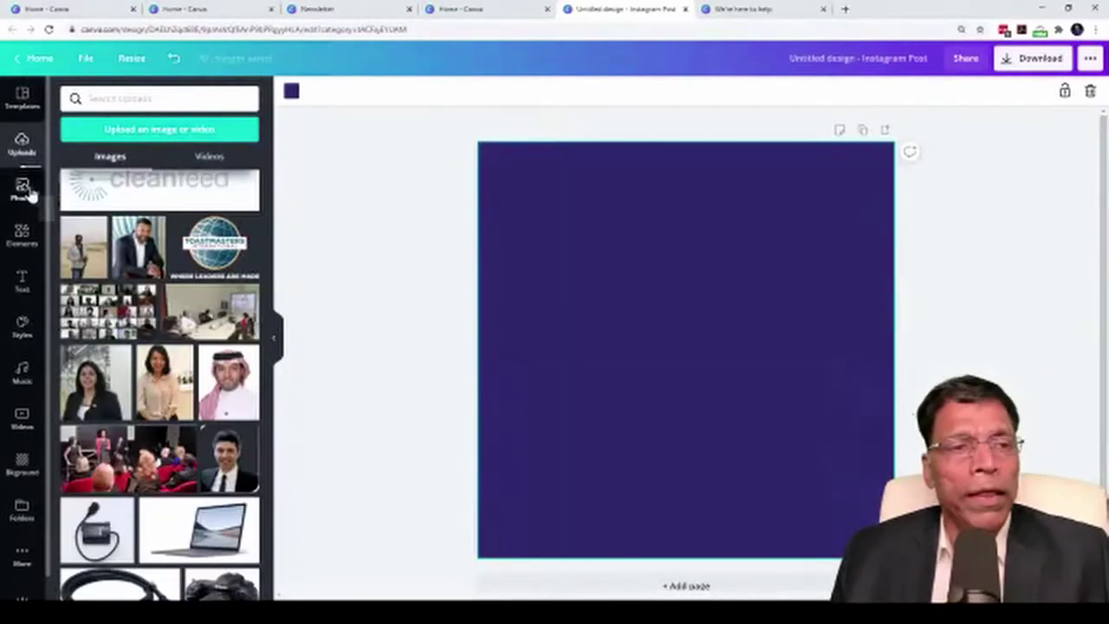
{"action": "left_click", "coordinate": [24, 190]}
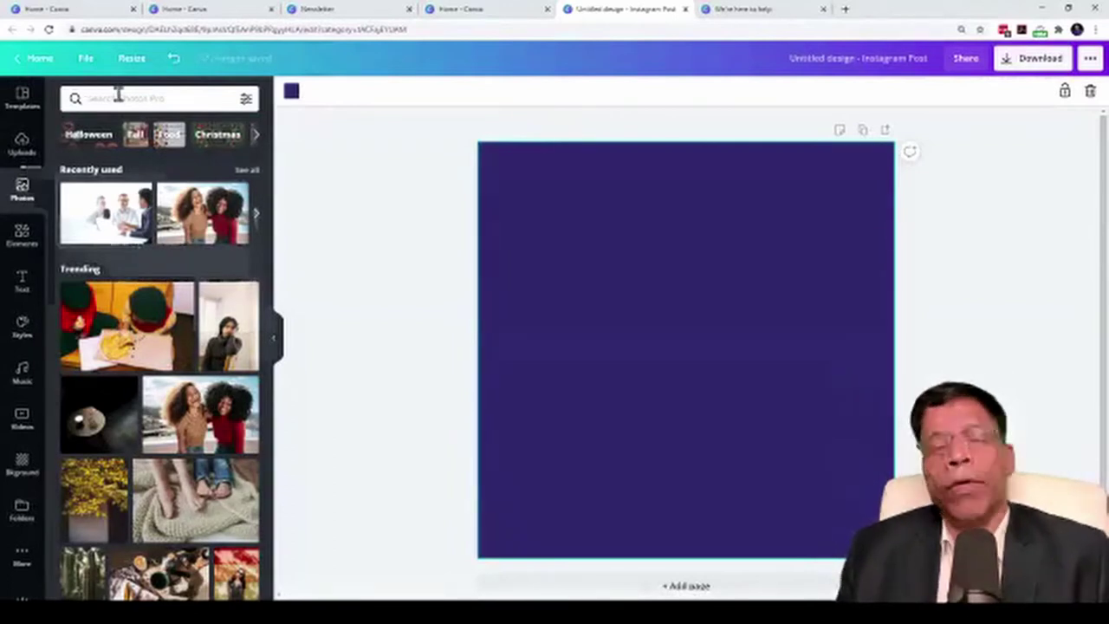
{"action": "type", "text": "picnic"}
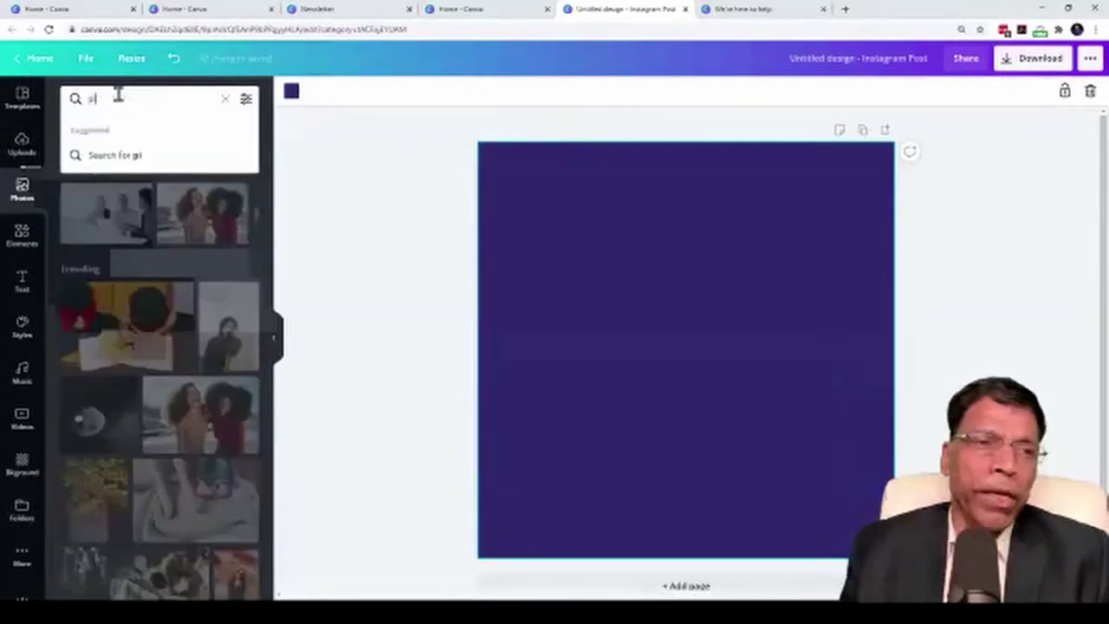
{"action": "key", "text": "Return"}
{"action": "scroll", "coordinate": [175, 253], "scroll_direction": "down", "scroll_amount": 5}
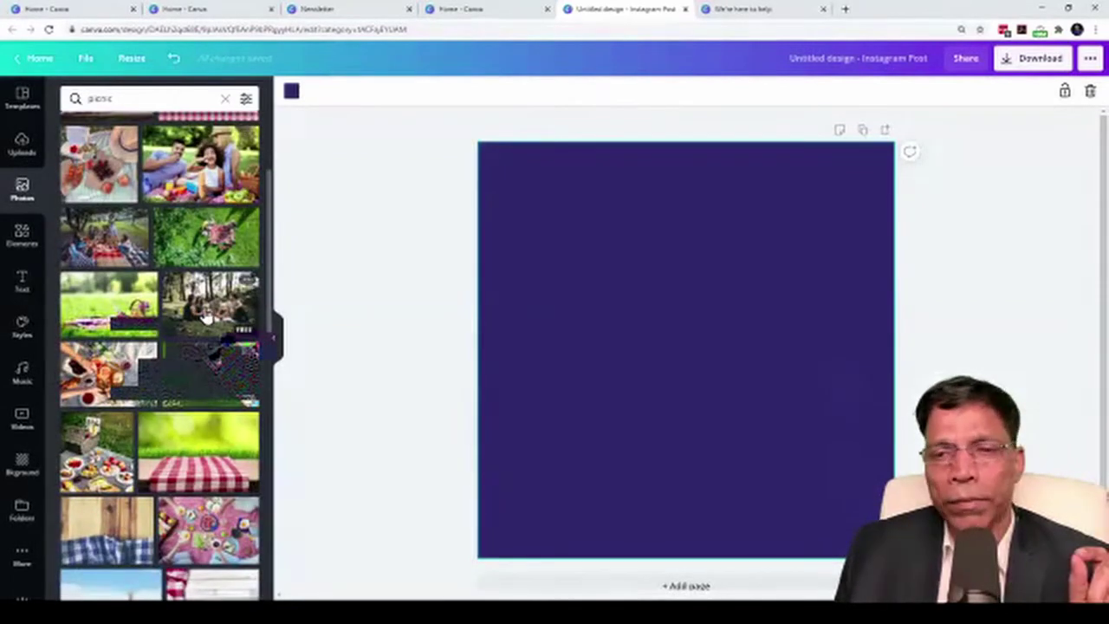
Add the forest picnic photo, shrink it to about 238 by 145 and centre it.
{"action": "left_click", "coordinate": [207, 318]}
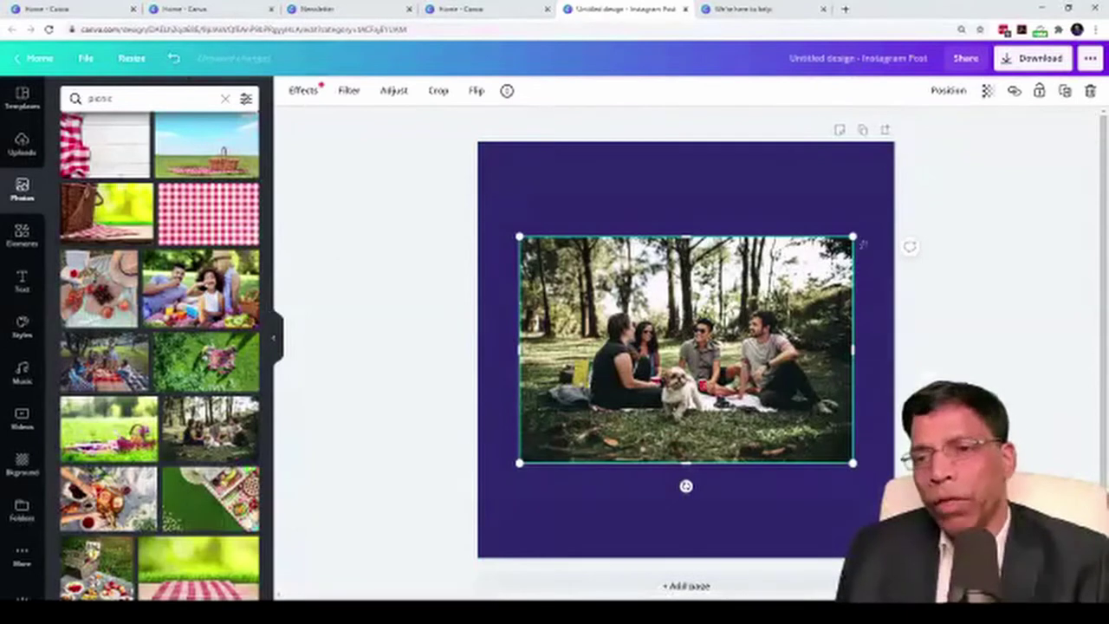
{"action": "left_click_drag", "start_coordinate": [863, 242], "coordinate": [789, 278]}
{"action": "left_click_drag", "start_coordinate": [788, 373], "coordinate": [817, 373]}
{"action": "left_click_drag", "start_coordinate": [817, 280], "coordinate": [725, 337]}
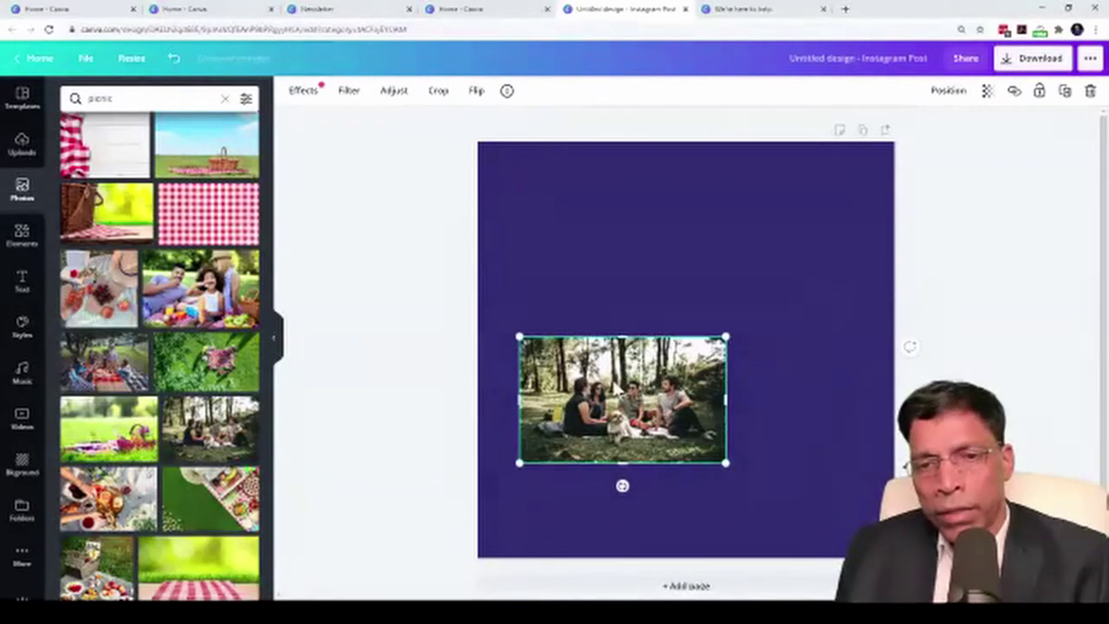
{"action": "left_click_drag", "start_coordinate": [630, 394], "coordinate": [597, 199]}
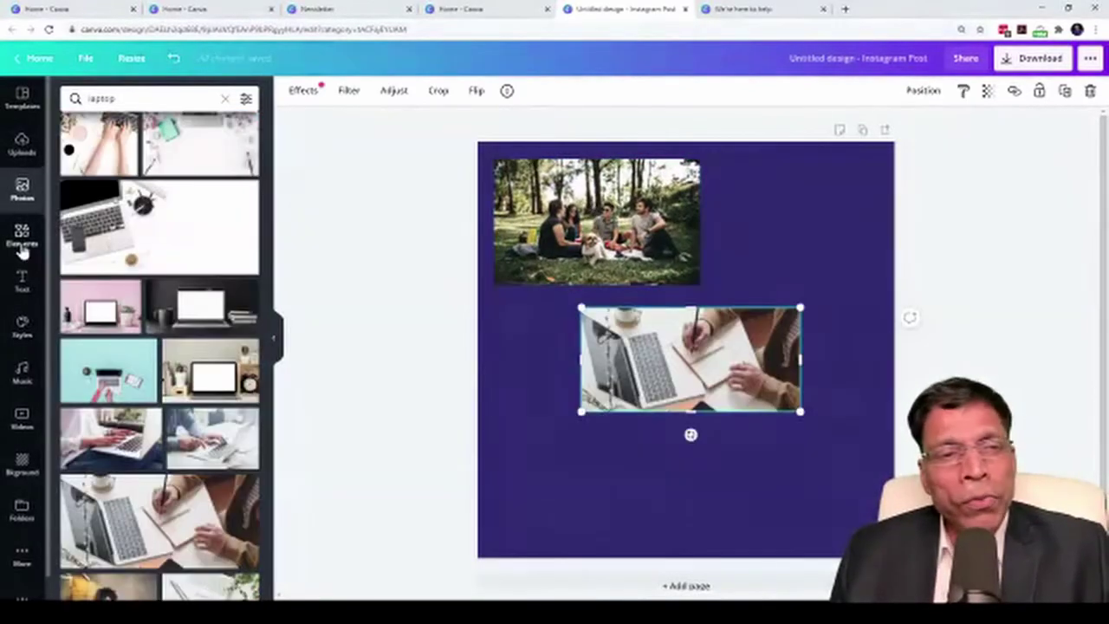
{"action": "left_click", "coordinate": [22, 247]}
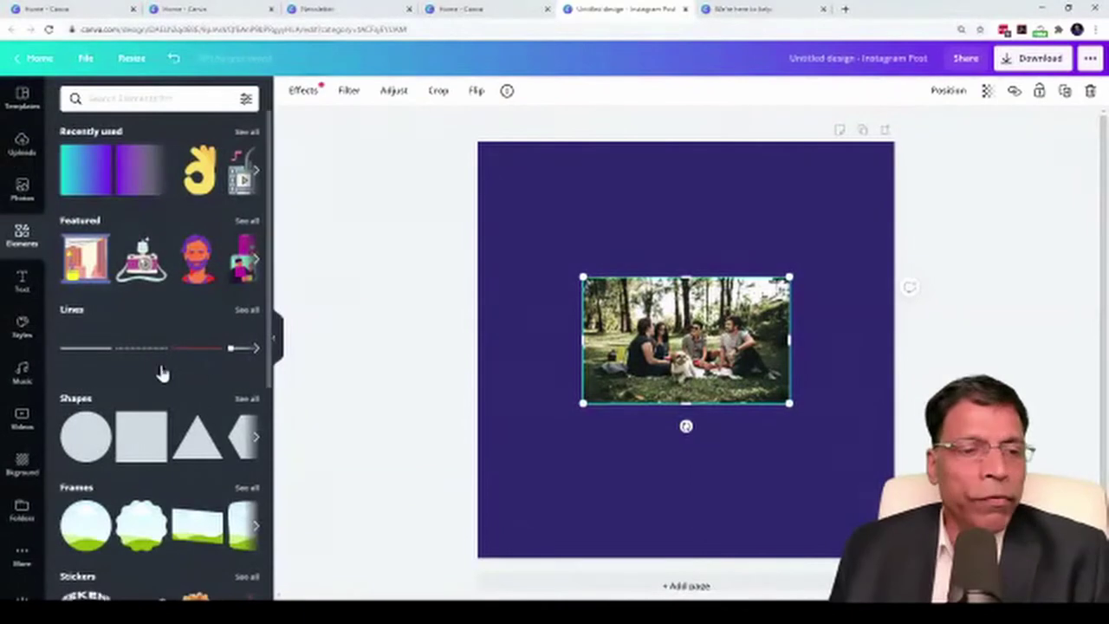
Add a ring shape from the full Shapes list.
{"action": "scroll", "coordinate": [153, 364], "scroll_direction": "down", "scroll_amount": 3}
{"action": "scroll", "coordinate": [153, 358], "scroll_direction": "down", "scroll_amount": 10}
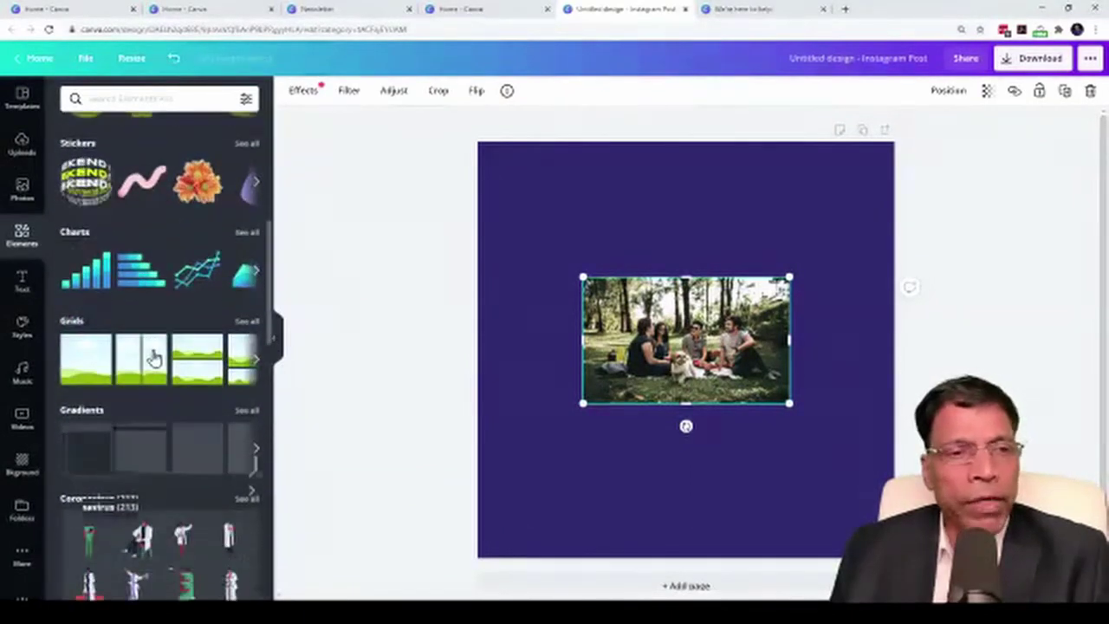
{"action": "scroll", "coordinate": [168, 329], "scroll_direction": "up", "scroll_amount": 10}
{"action": "scroll", "coordinate": [166, 320], "scroll_direction": "up", "scroll_amount": 1}
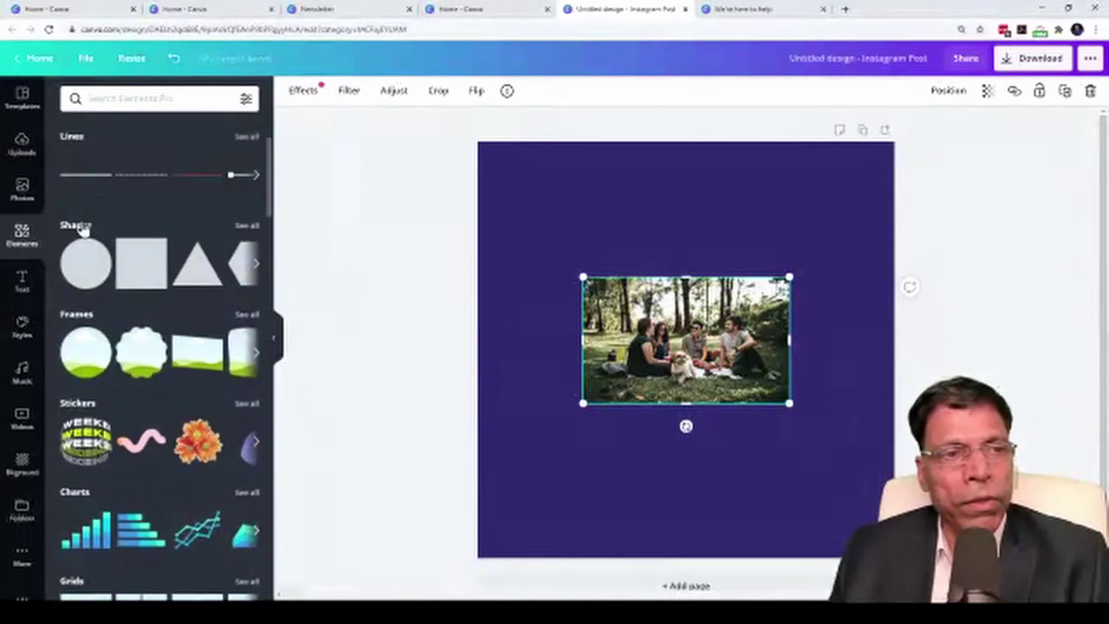
{"action": "left_click", "coordinate": [247, 228]}
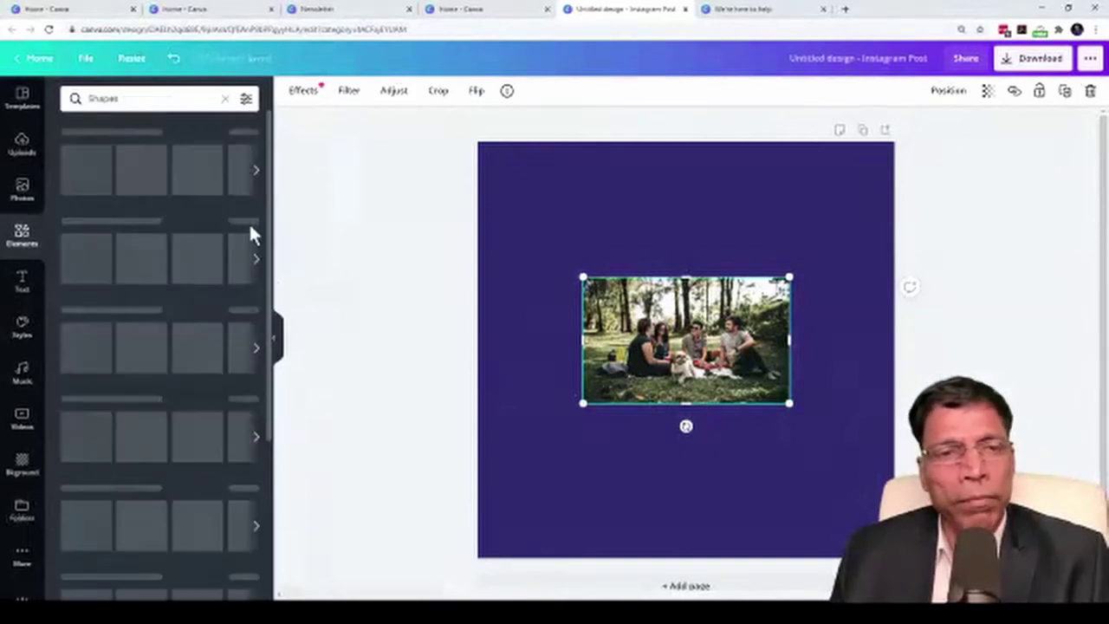
{"action": "scroll", "coordinate": [182, 269], "scroll_direction": "down", "scroll_amount": 5}
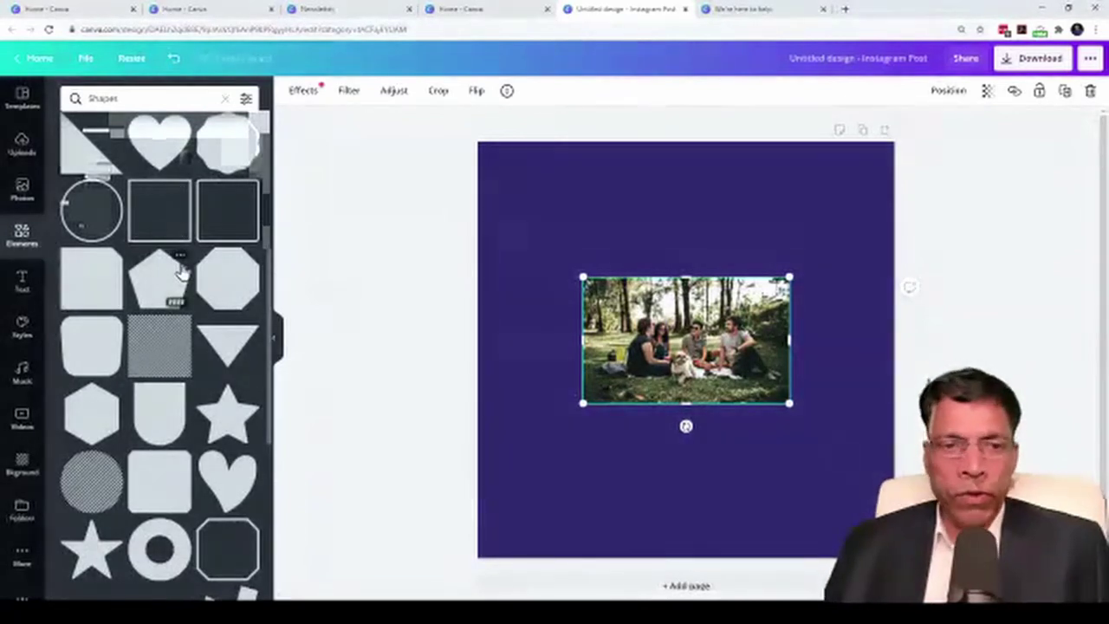
{"action": "left_click", "coordinate": [151, 550]}
Enlarge the ring and push it off the page's top-left corner.
{"action": "left_click_drag", "start_coordinate": [686, 347], "coordinate": [525, 289]}
{"action": "left_click_drag", "start_coordinate": [633, 181], "coordinate": [594, 222]}
{"action": "left_click_drag", "start_coordinate": [527, 273], "coordinate": [559, 476]}
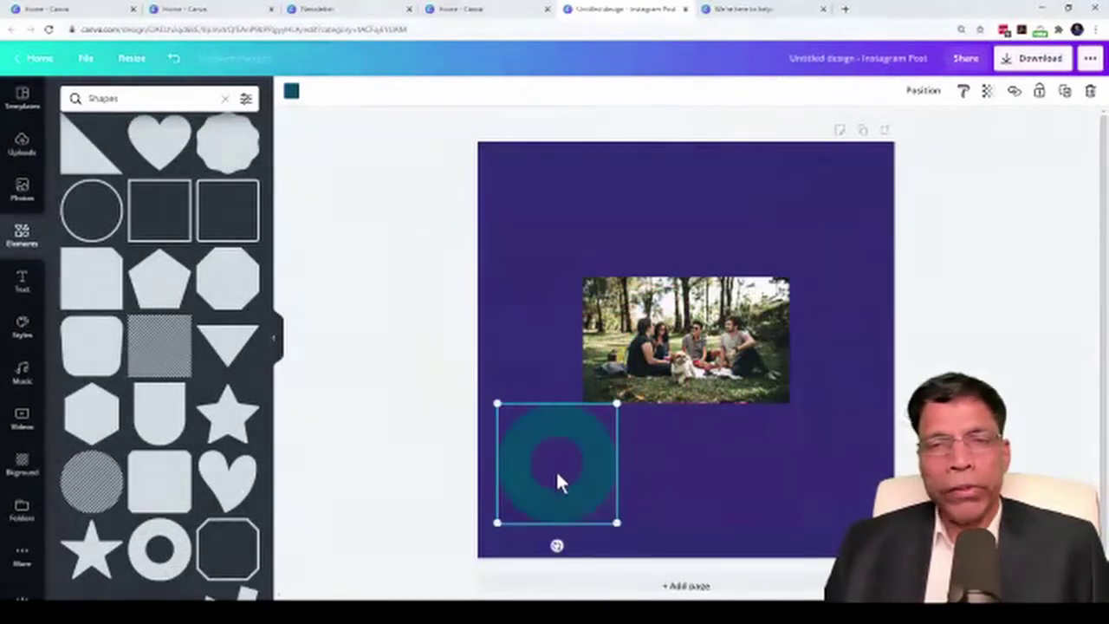
{"action": "left_click_drag", "start_coordinate": [559, 474], "coordinate": [581, 249]}
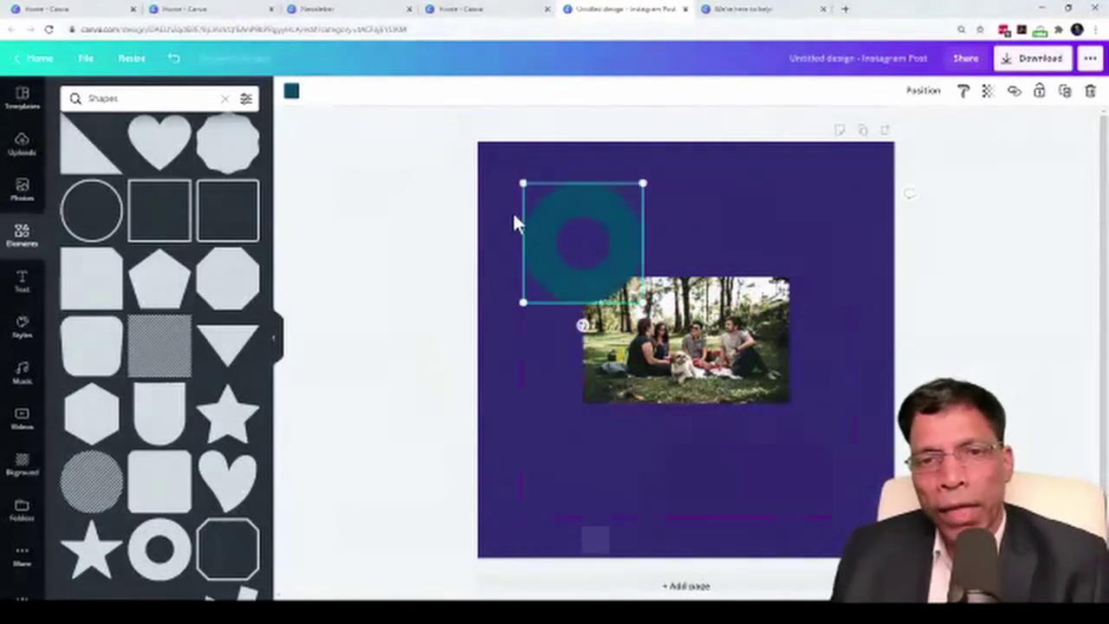
{"action": "left_click_drag", "start_coordinate": [523, 184], "coordinate": [300, 129]}
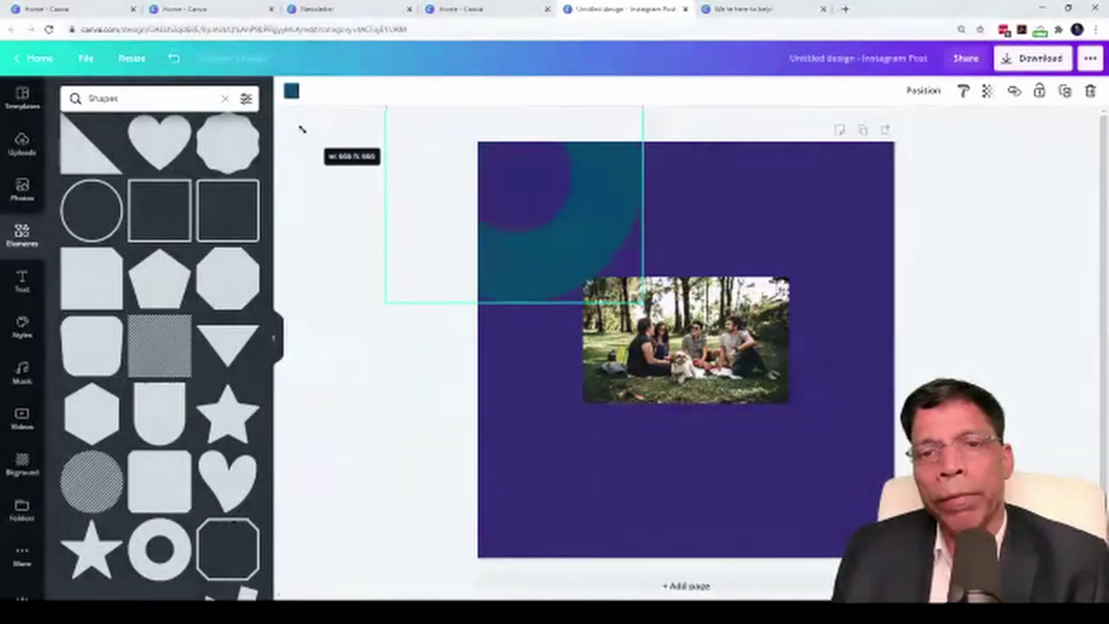
{"action": "left_click", "coordinate": [681, 129]}
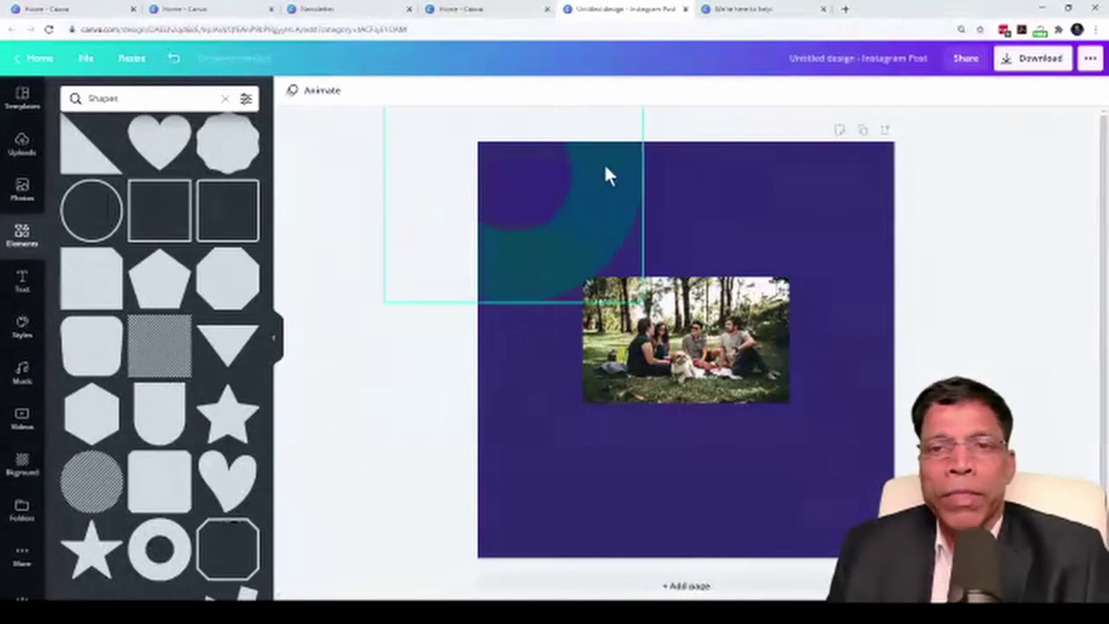
{"action": "left_click_drag", "start_coordinate": [607, 183], "coordinate": [506, 260]}
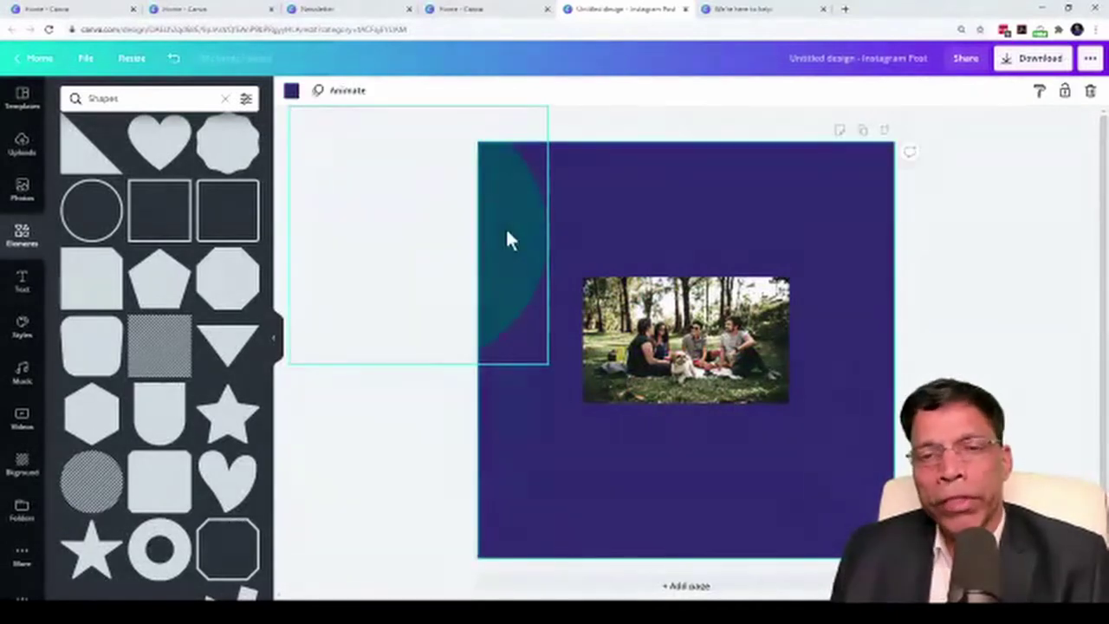
Recolour the ring yellow.
{"action": "left_click", "coordinate": [514, 231]}
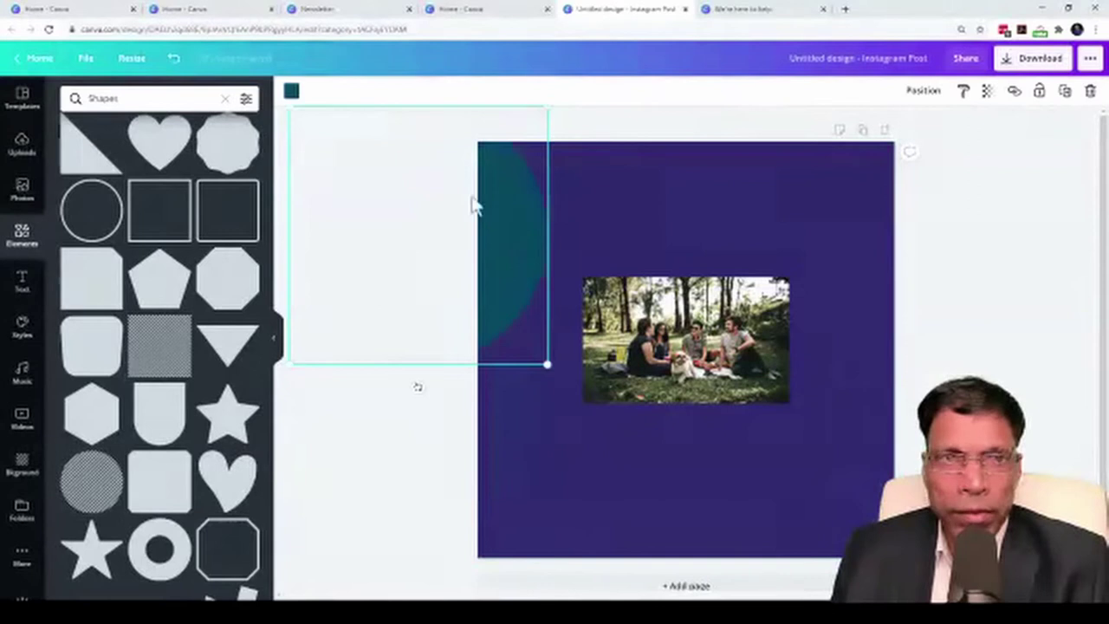
{"action": "left_click", "coordinate": [291, 92]}
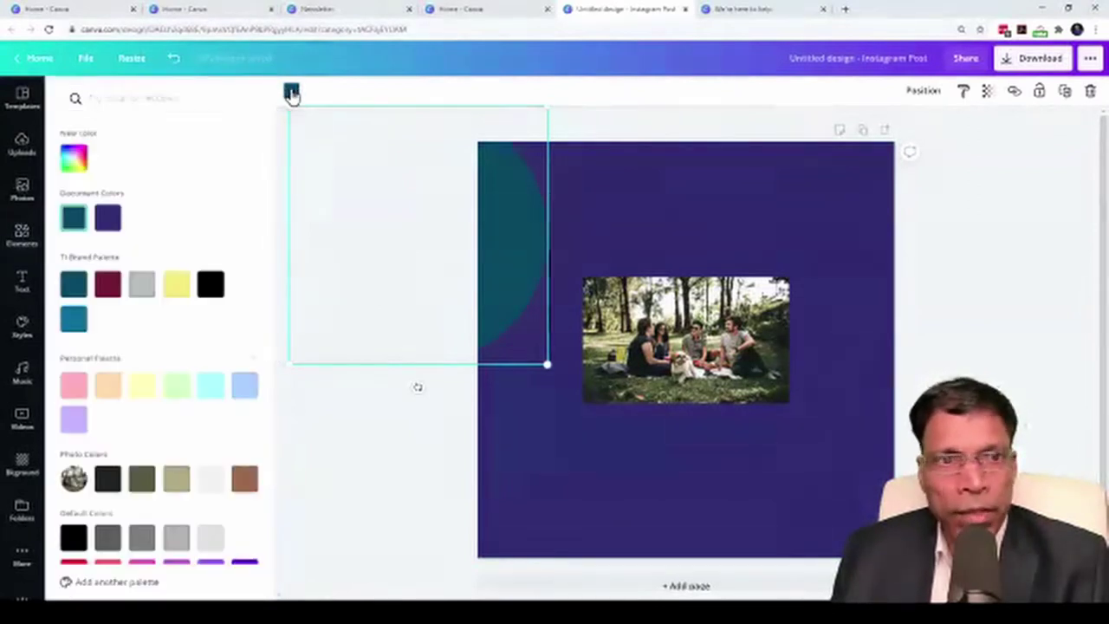
{"action": "scroll", "coordinate": [155, 251], "scroll_direction": "down", "scroll_amount": 1}
{"action": "scroll", "coordinate": [156, 251], "scroll_direction": "down", "scroll_amount": 1}
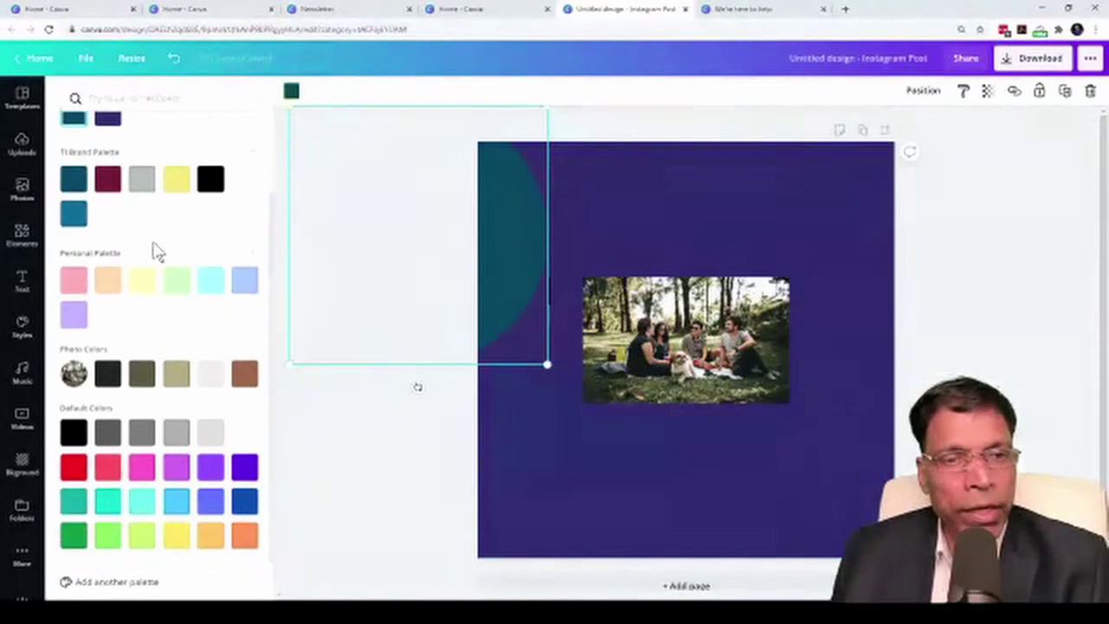
{"action": "left_click", "coordinate": [174, 539]}
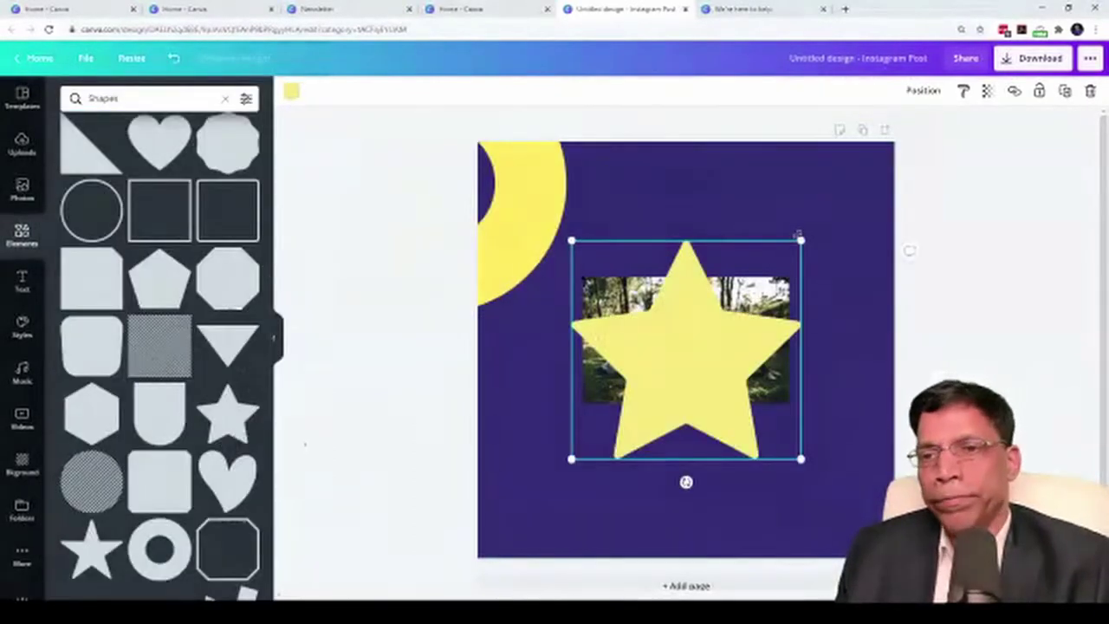
Shrink the star, move it to the bottom-right corner and make it salmon-red.
{"action": "left_click_drag", "start_coordinate": [798, 240], "coordinate": [701, 323]}
{"action": "left_click_drag", "start_coordinate": [626, 401], "coordinate": [796, 486]}
{"action": "left_click", "coordinate": [291, 91]}
{"action": "left_click", "coordinate": [73, 158]}
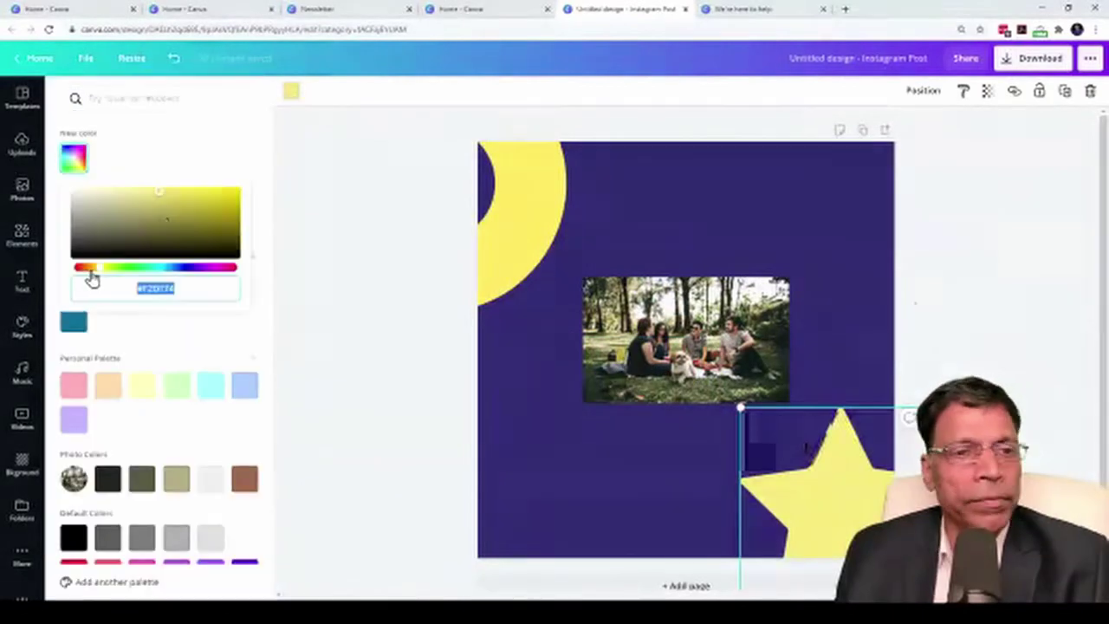
{"action": "left_click_drag", "start_coordinate": [88, 277], "coordinate": [81, 272]}
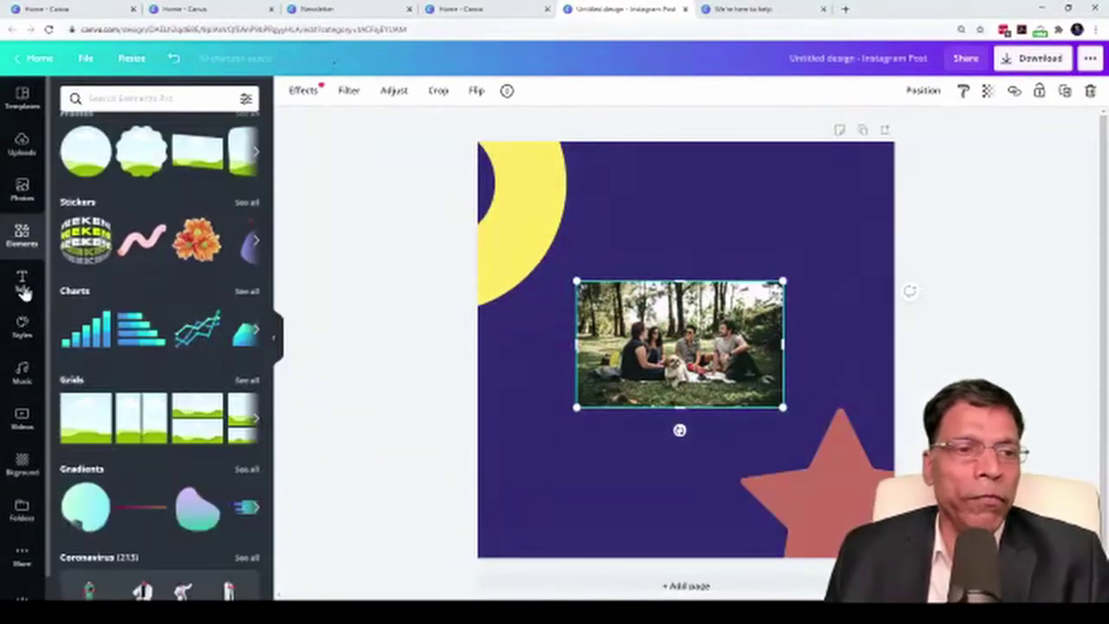
Add a heading near the top of the post and type 'ROTARY' into it.
{"action": "left_click", "coordinate": [22, 286]}
{"action": "scroll", "coordinate": [217, 252], "scroll_direction": "down", "scroll_amount": 8}
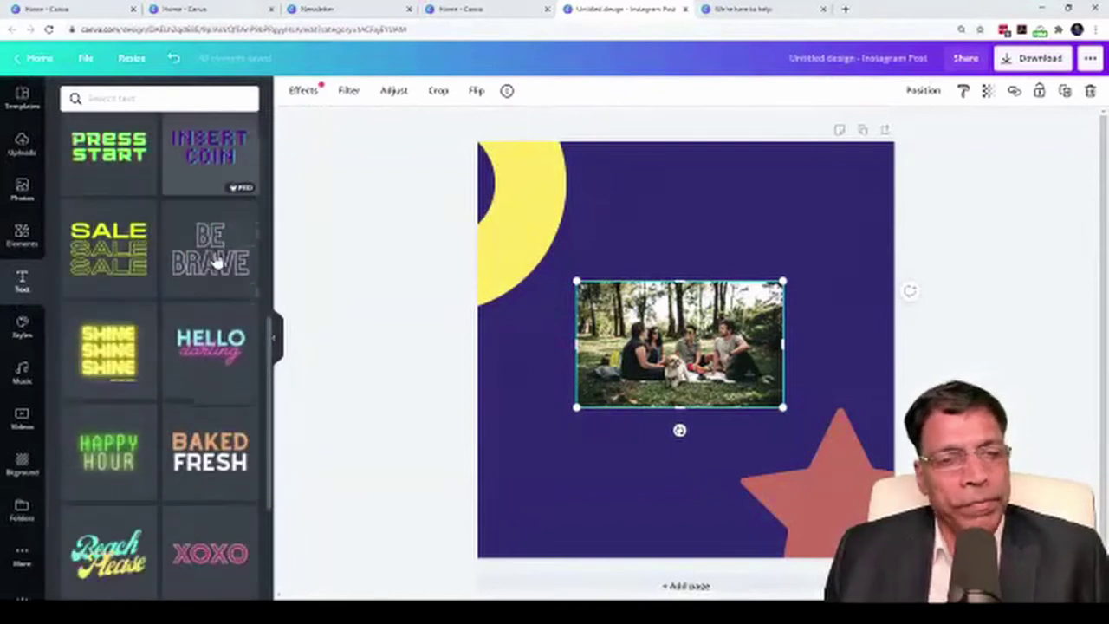
{"action": "scroll", "coordinate": [217, 260], "scroll_direction": "up", "scroll_amount": 8}
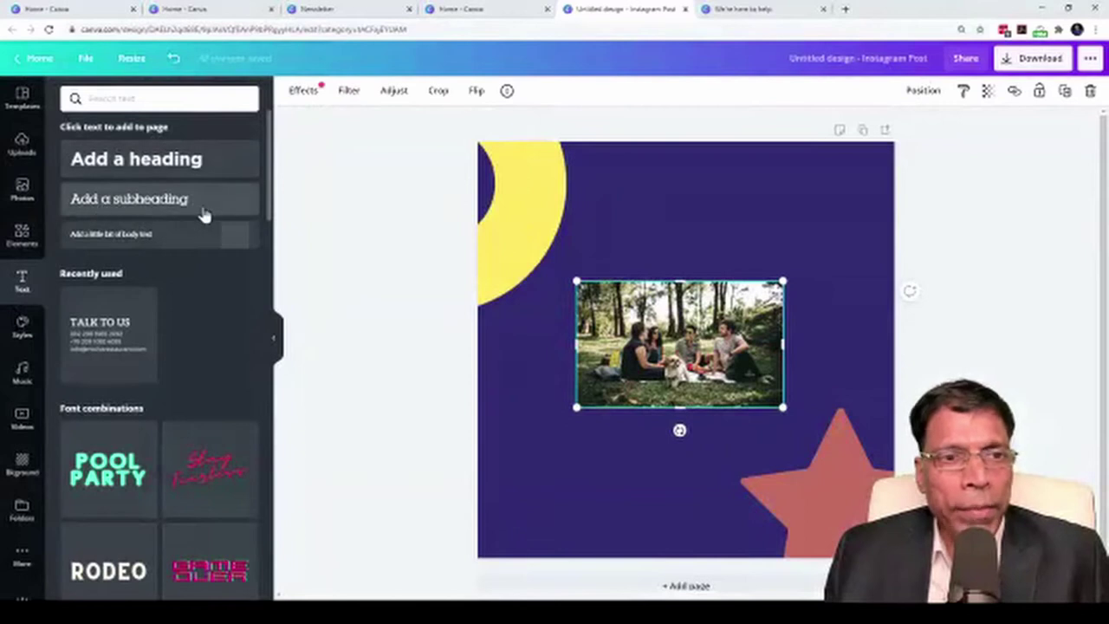
{"action": "left_click", "coordinate": [127, 161]}
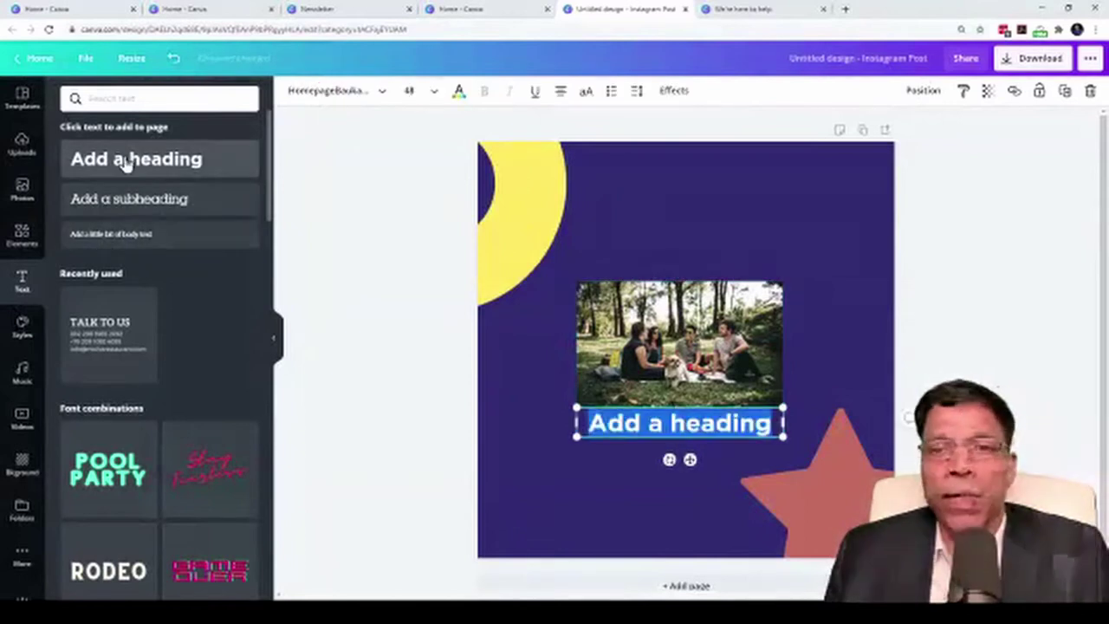
{"action": "left_click_drag", "start_coordinate": [627, 424], "coordinate": [664, 188]}
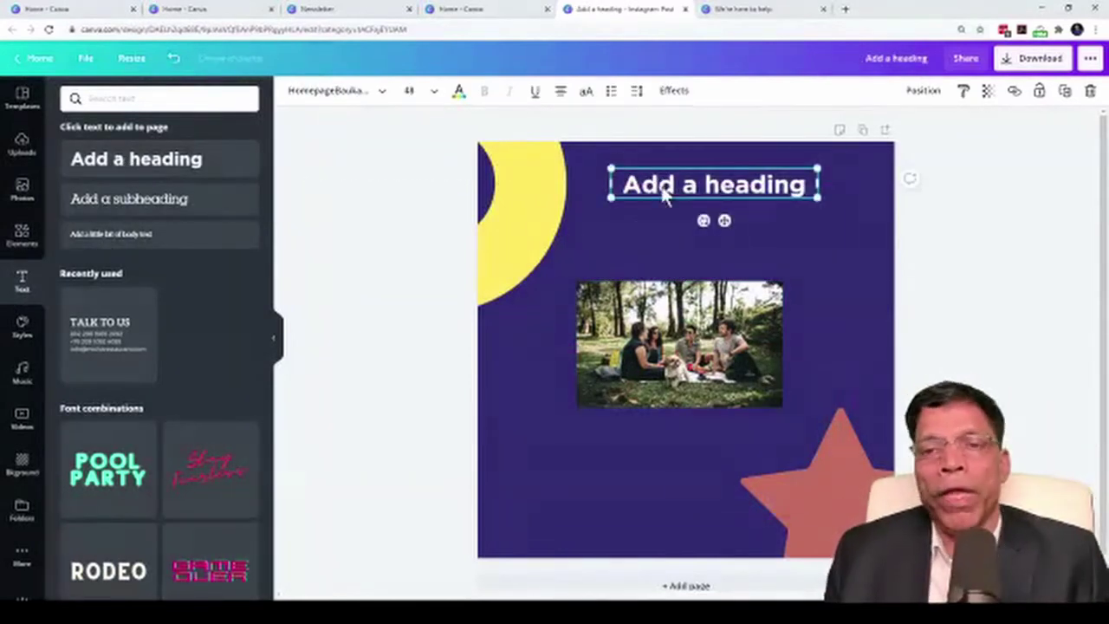
{"action": "left_click", "coordinate": [664, 188]}
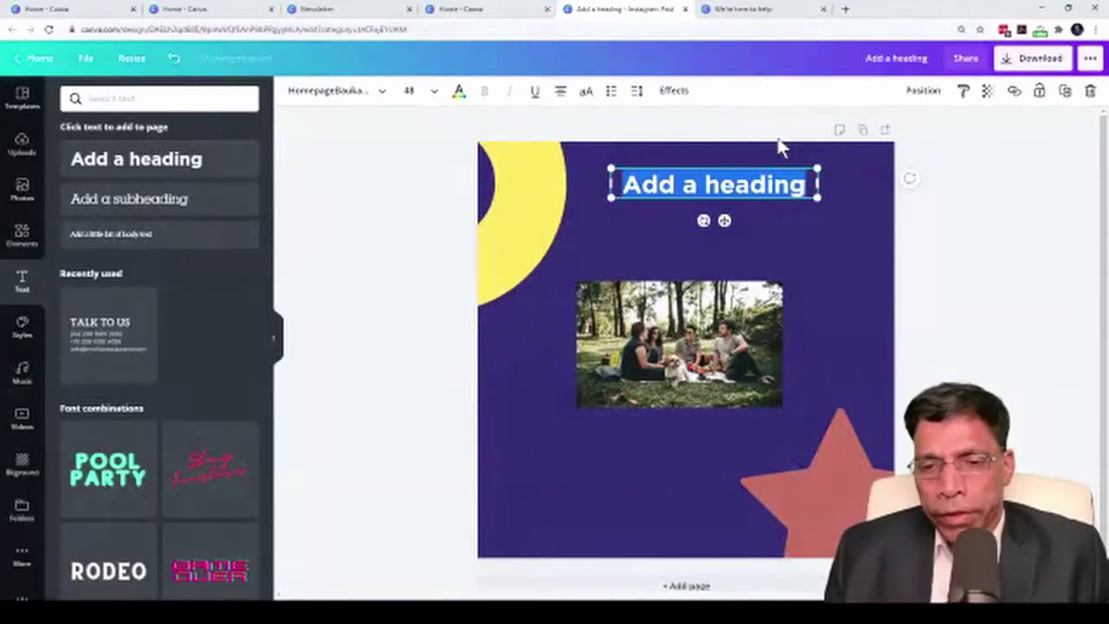
{"action": "type", "text": "ROTARY CLUB OF PUNE"}
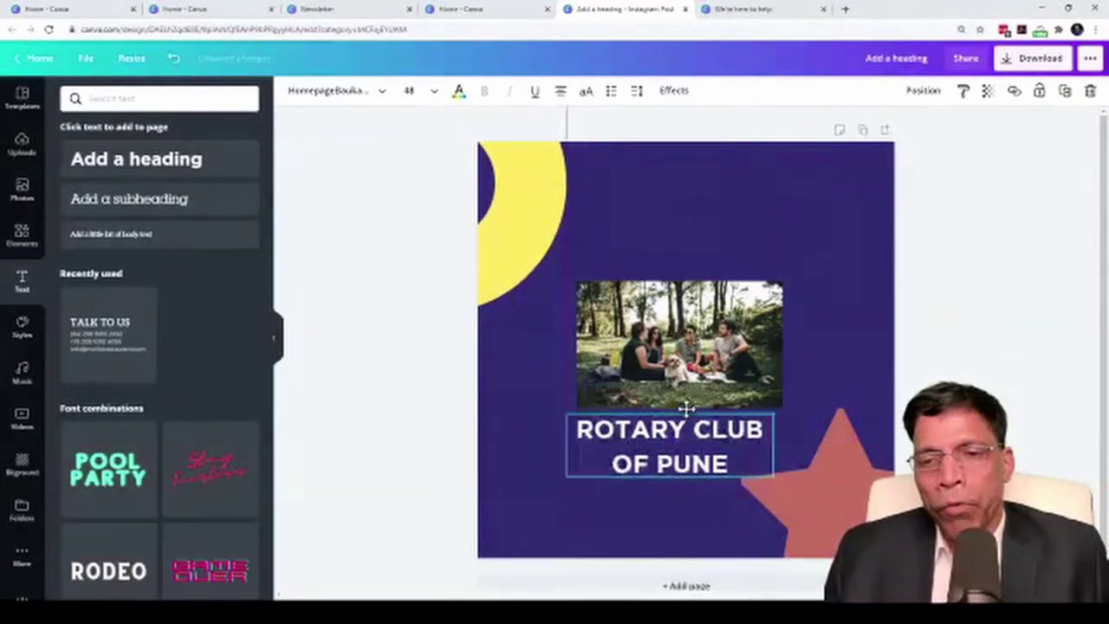
Widen the ROTARY CLUB OF PUNE heading to fit one line and move it to the top.
{"action": "left_click_drag", "start_coordinate": [686, 408], "coordinate": [737, 203]}
{"action": "left_click_drag", "start_coordinate": [823, 185], "coordinate": [783, 203]}
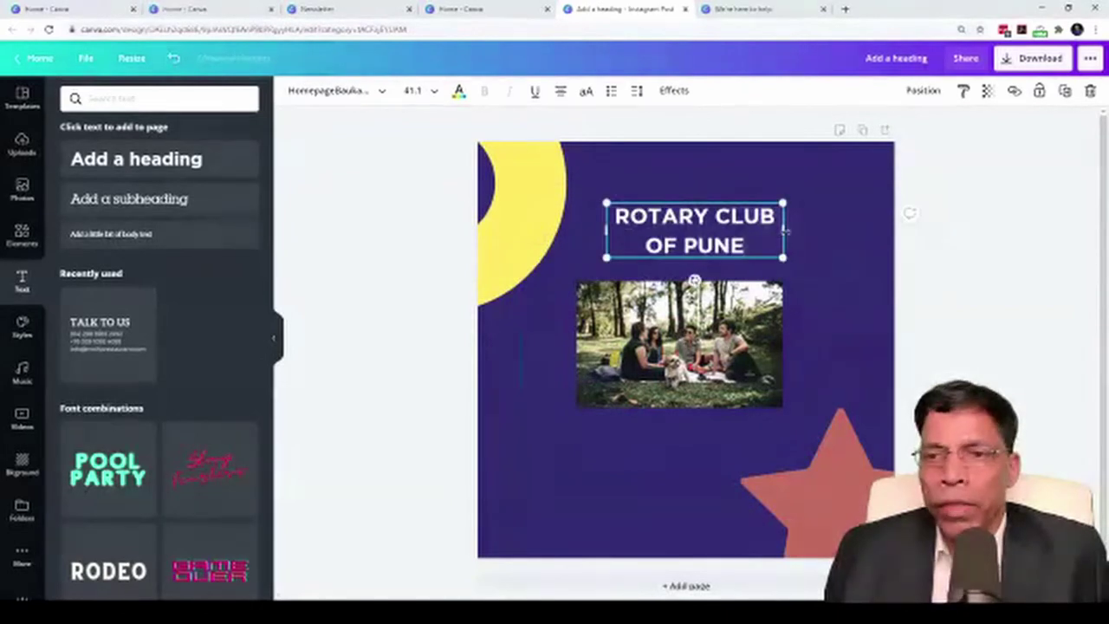
{"action": "left_click_drag", "start_coordinate": [790, 229], "coordinate": [899, 223]}
{"action": "left_click_drag", "start_coordinate": [766, 202], "coordinate": [705, 153]}
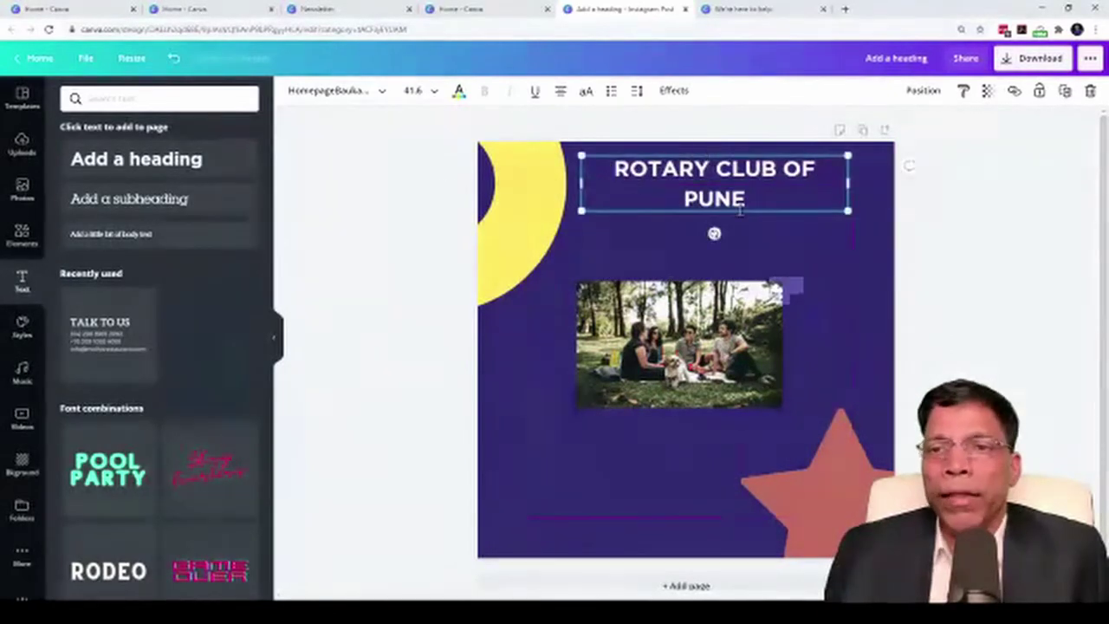
Set the heading font to Shrikhand and colour its text black.
{"action": "left_click", "coordinate": [381, 93]}
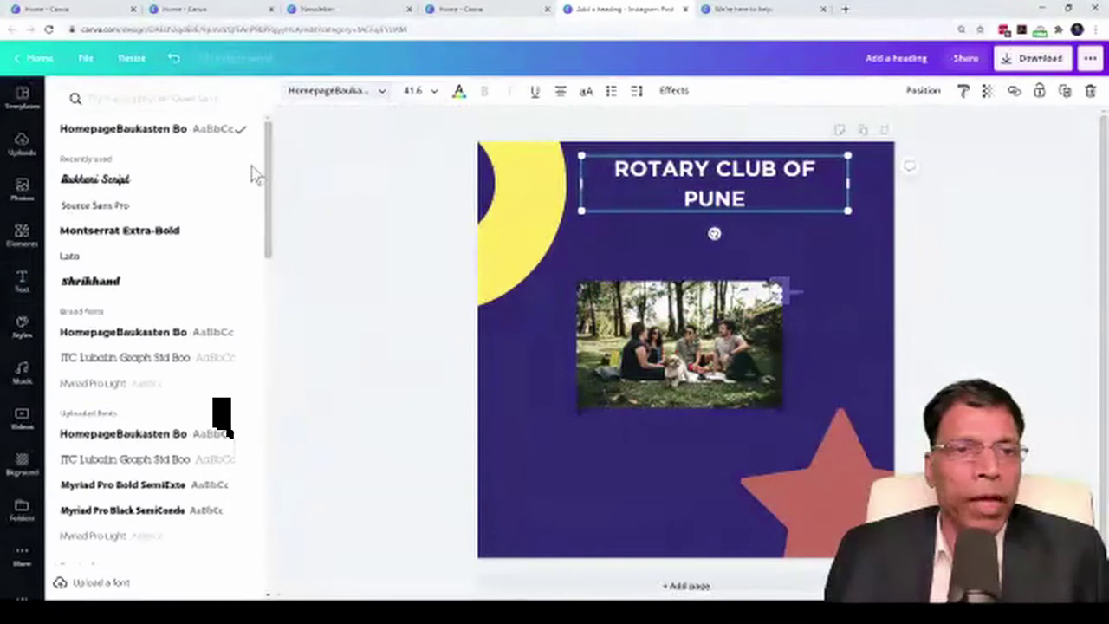
{"action": "left_click_drag", "start_coordinate": [268, 156], "coordinate": [255, 260]}
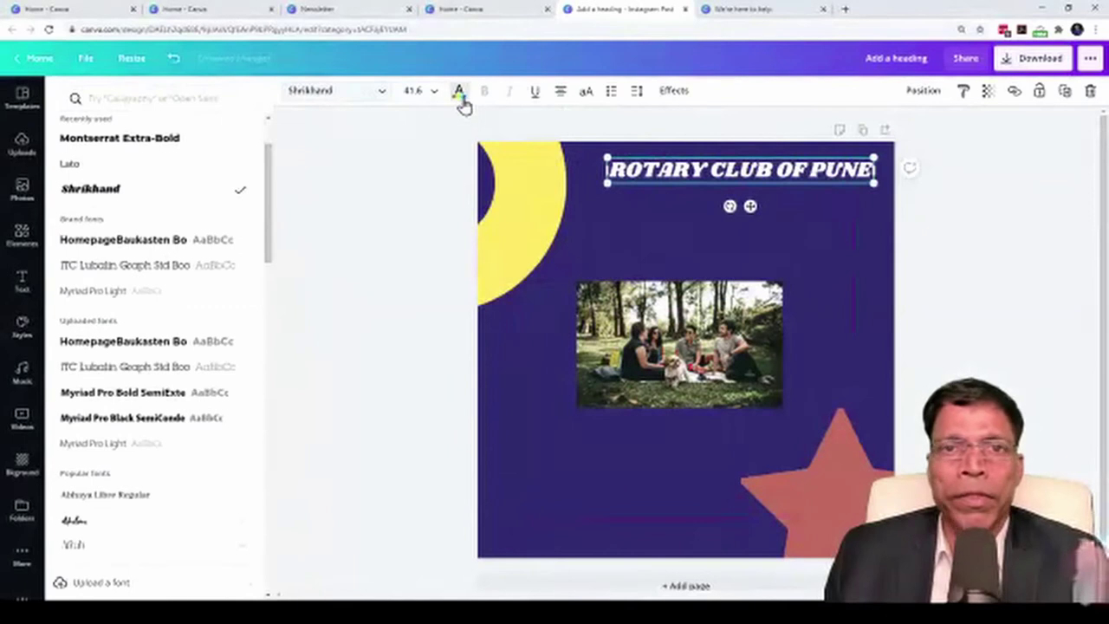
{"action": "left_click", "coordinate": [460, 95]}
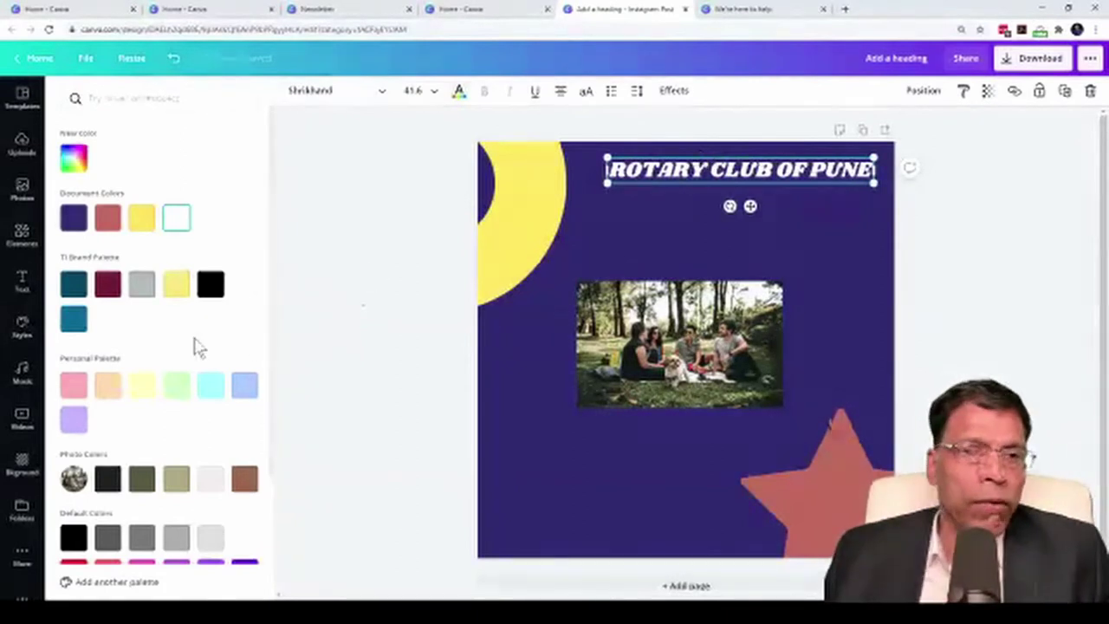
{"action": "left_click", "coordinate": [209, 293]}
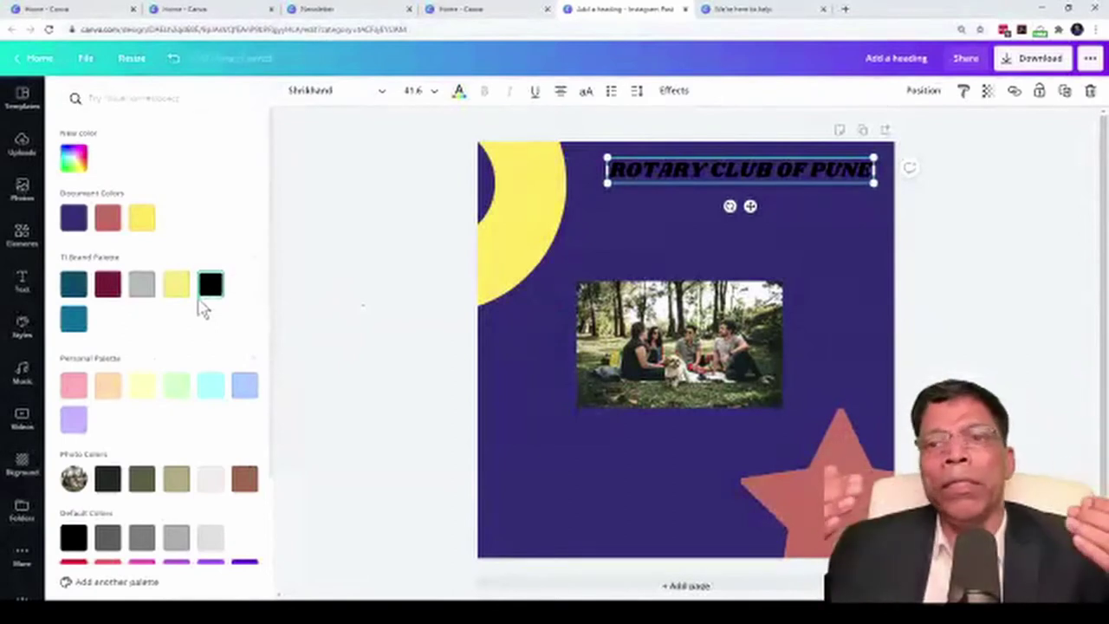
Recolour the heading pale yellow and add the JOLLY text template to the post.
{"action": "left_click", "coordinate": [337, 276]}
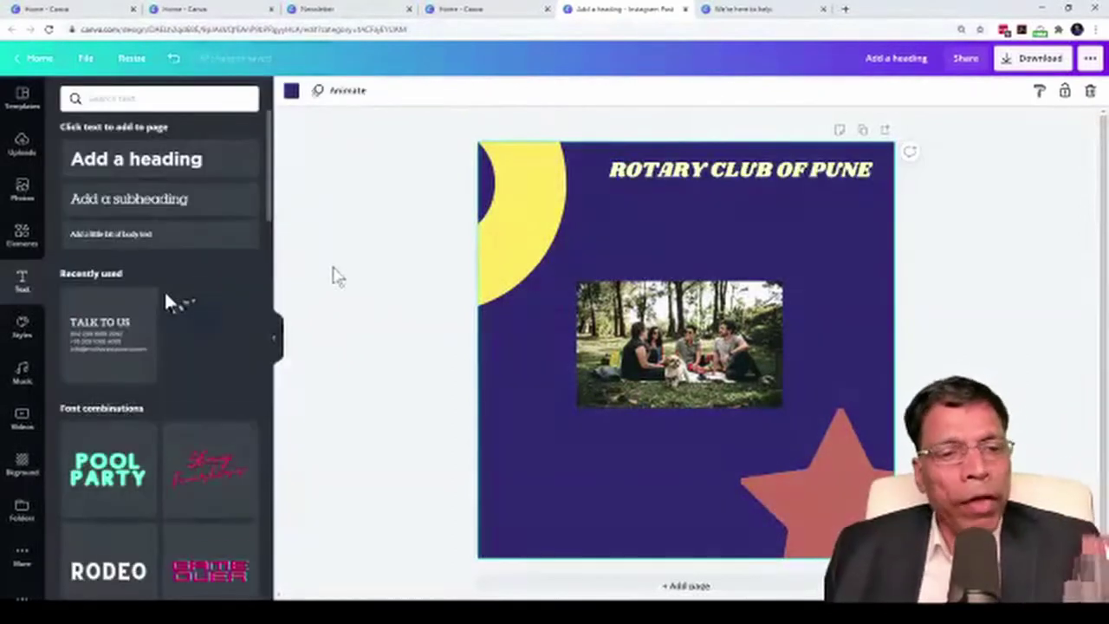
{"action": "scroll", "coordinate": [167, 299], "scroll_direction": "down", "scroll_amount": 10}
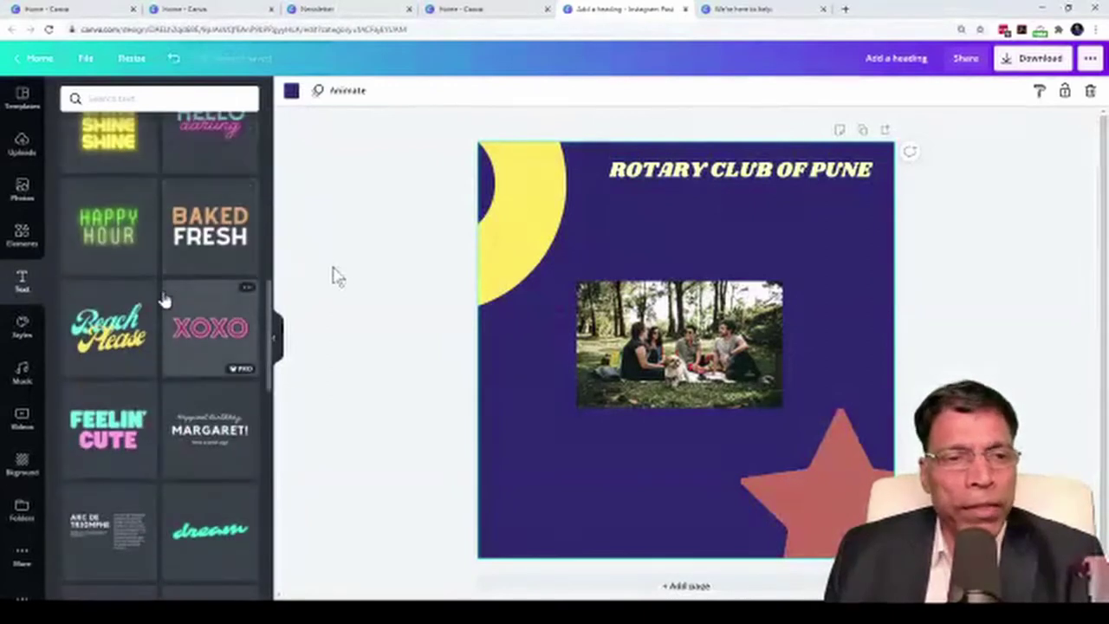
{"action": "scroll", "coordinate": [164, 299], "scroll_direction": "down", "scroll_amount": 3}
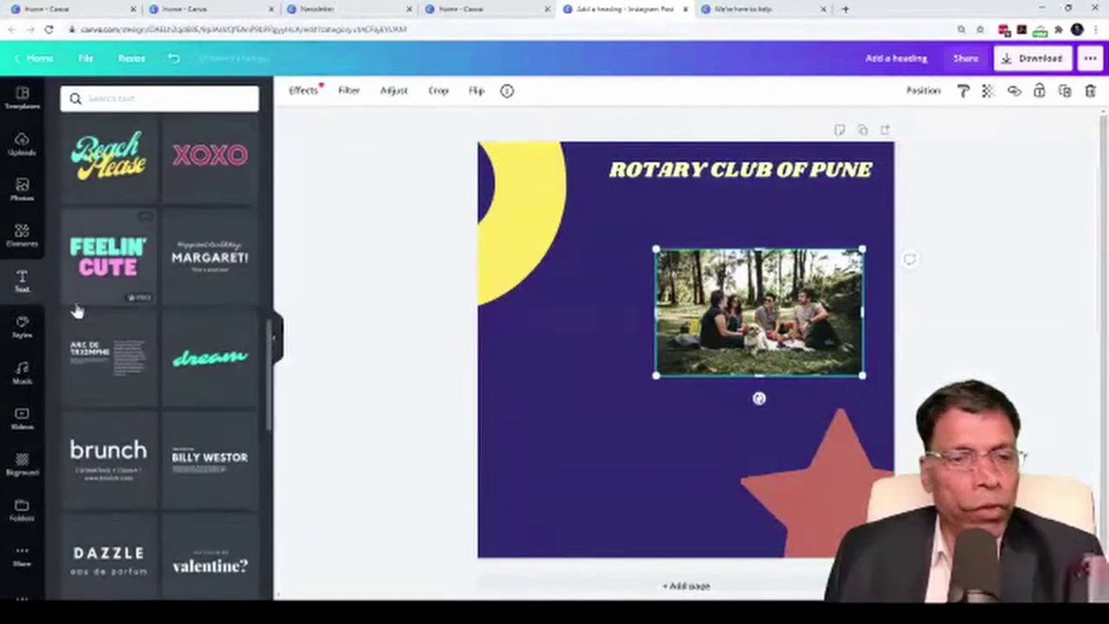
{"action": "scroll", "coordinate": [79, 305], "scroll_direction": "down", "scroll_amount": 3}
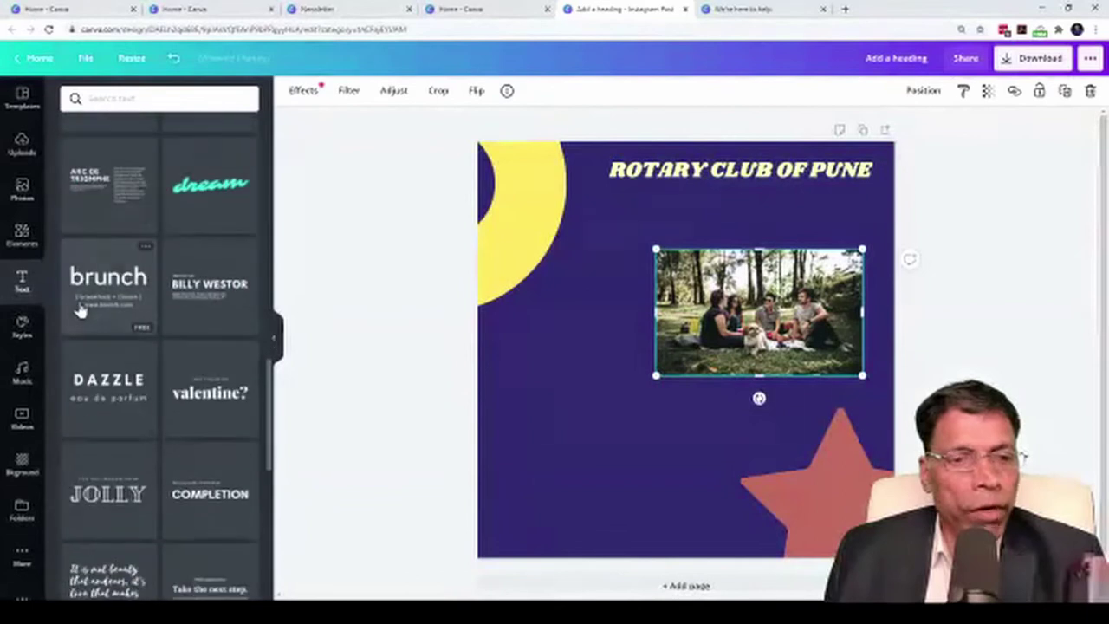
{"action": "scroll", "coordinate": [78, 288], "scroll_direction": "down", "scroll_amount": 2}
{"action": "left_click", "coordinate": [87, 312]}
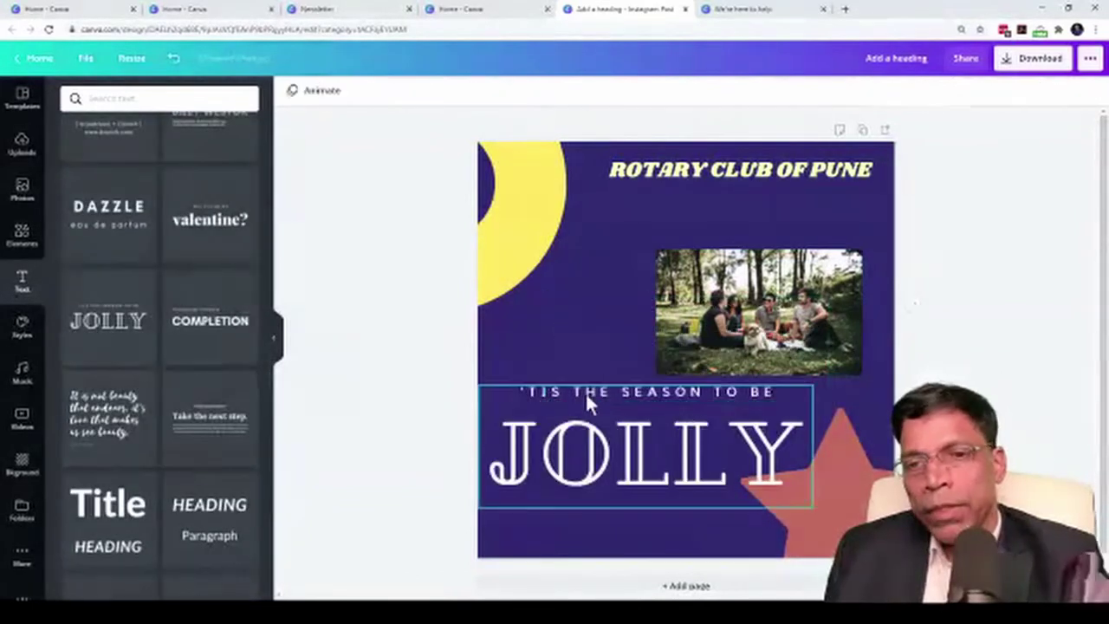
Shrink the JOLLY text group and reposition it on the page.
{"action": "left_click", "coordinate": [783, 416]}
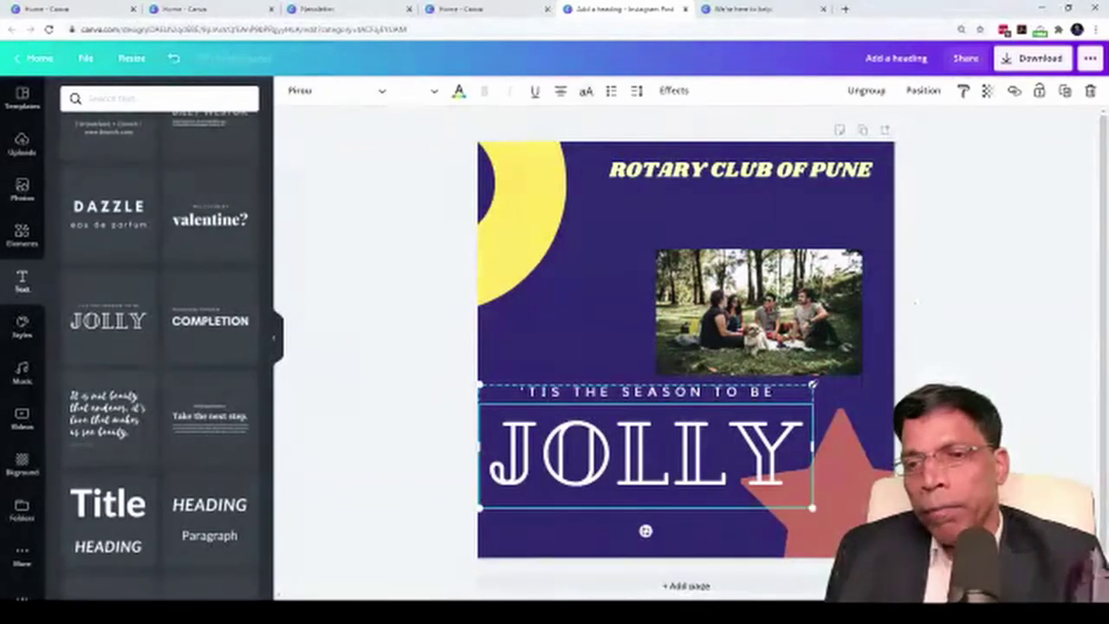
{"action": "left_click_drag", "start_coordinate": [813, 383], "coordinate": [663, 436]}
{"action": "left_click_drag", "start_coordinate": [537, 459], "coordinate": [576, 431]}
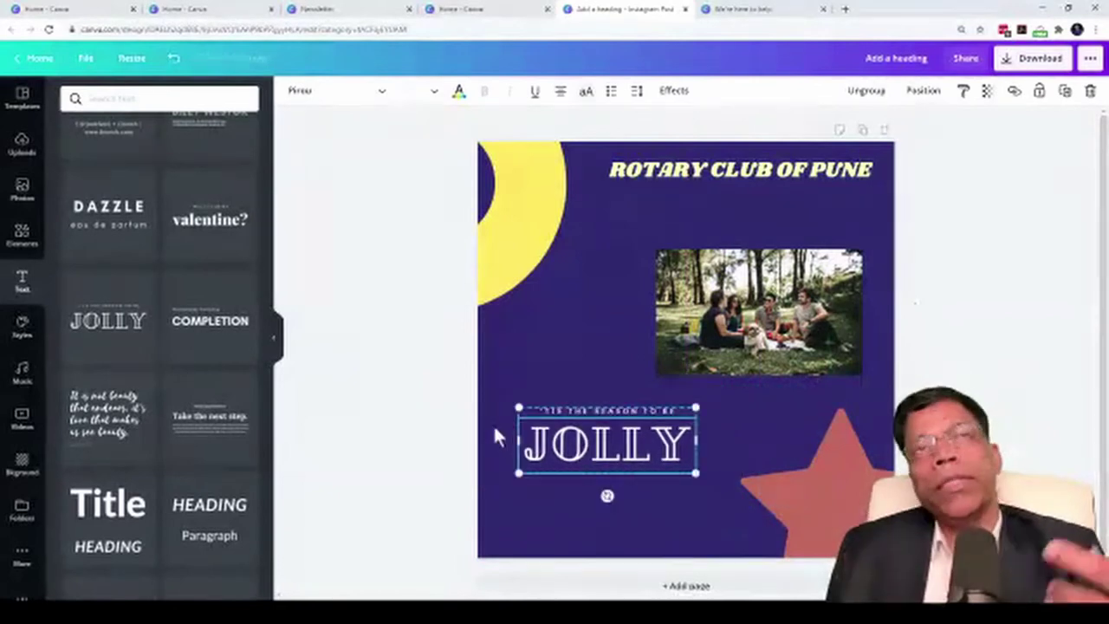
{"action": "left_click", "coordinate": [540, 414]}
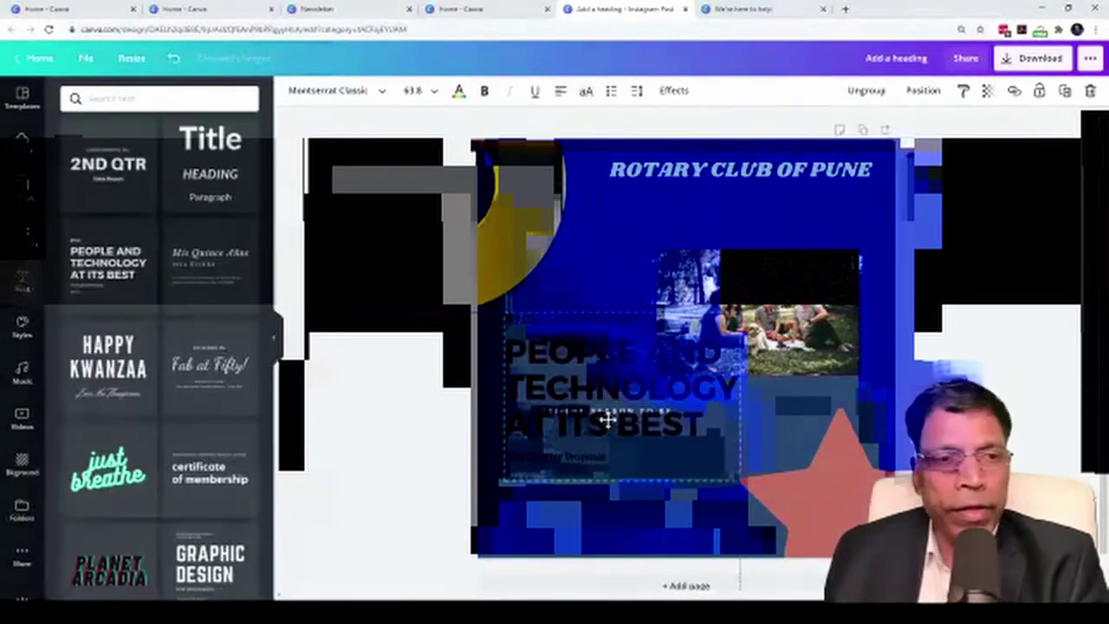
{"action": "left_click_drag", "start_coordinate": [606, 420], "coordinate": [604, 430]}
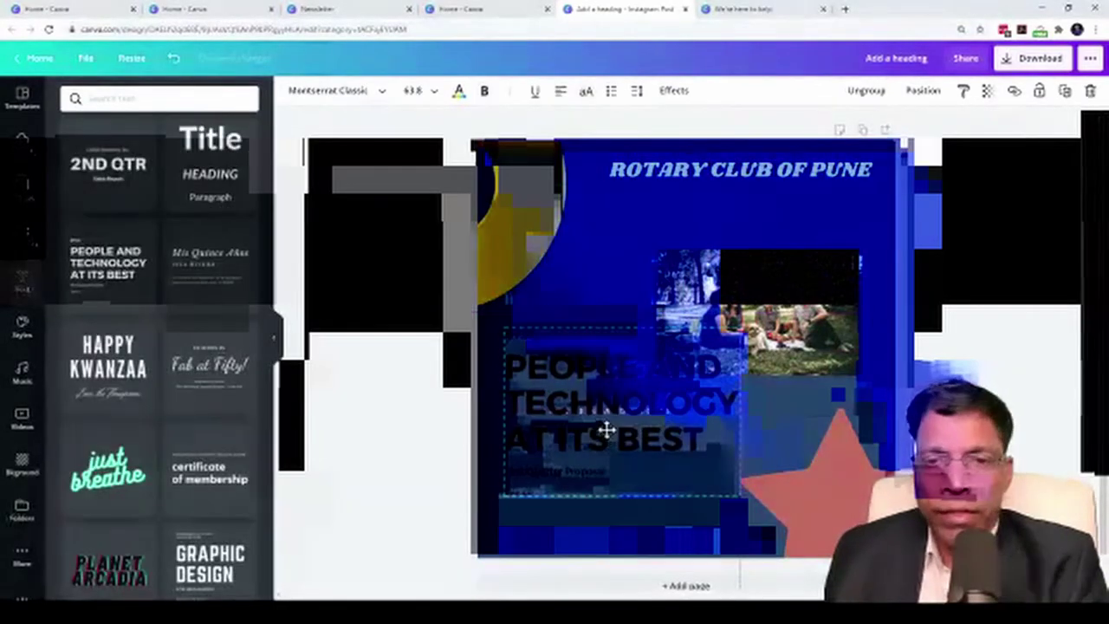
Delete the PEOPLE AND TECHNOLOGY AT ITS BEST heading and the 'TIS THE SEASON TO BE line.
{"action": "left_click", "coordinate": [552, 330]}
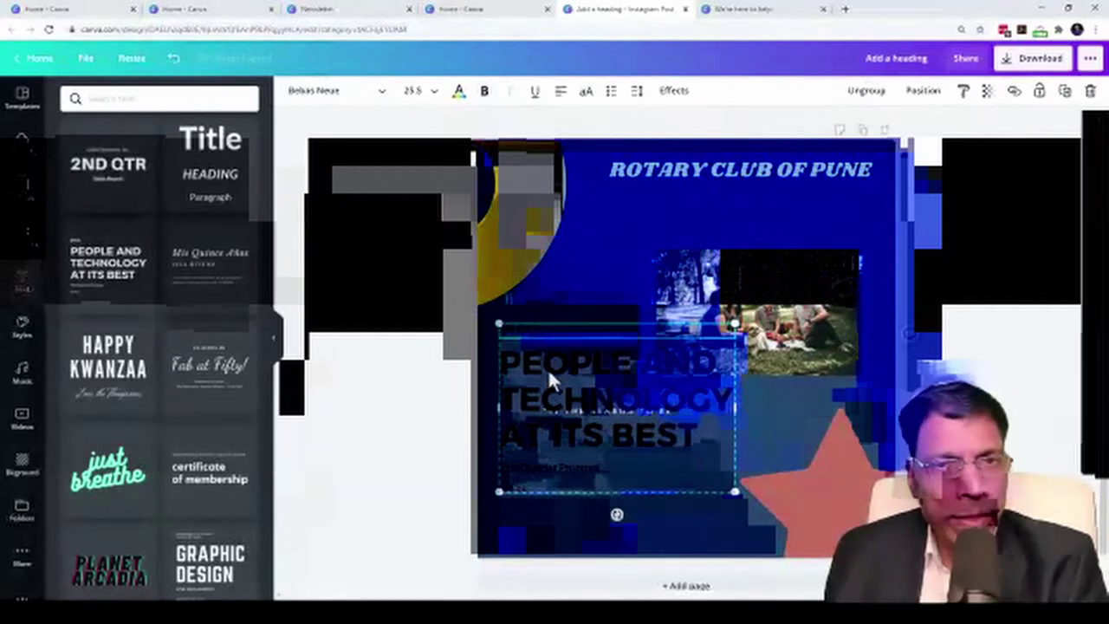
{"action": "left_click", "coordinate": [547, 368]}
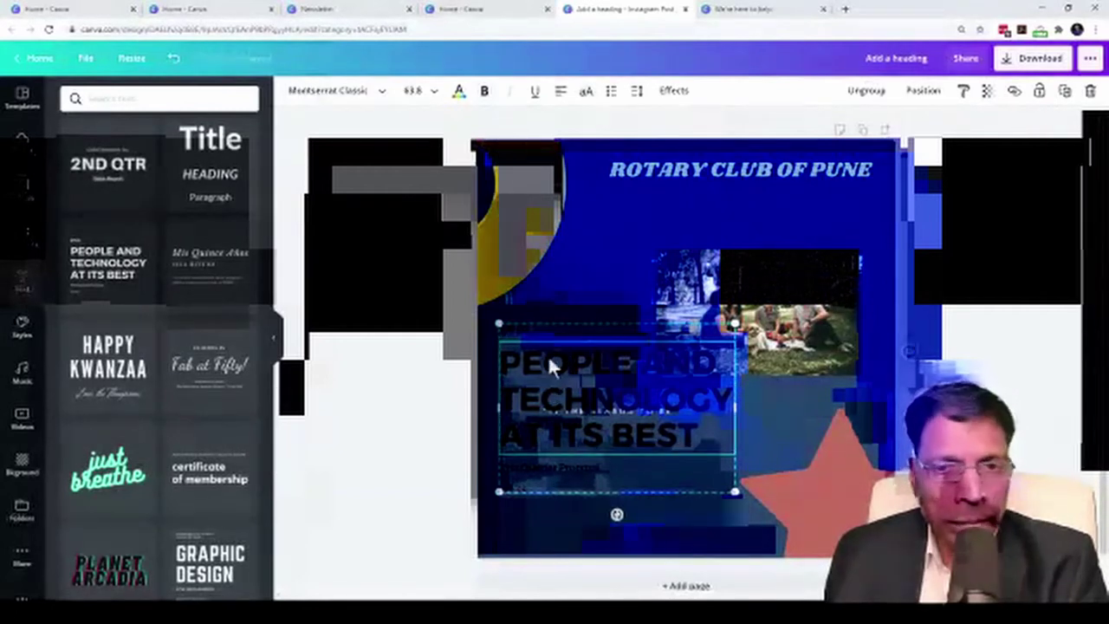
{"action": "left_click", "coordinate": [550, 326]}
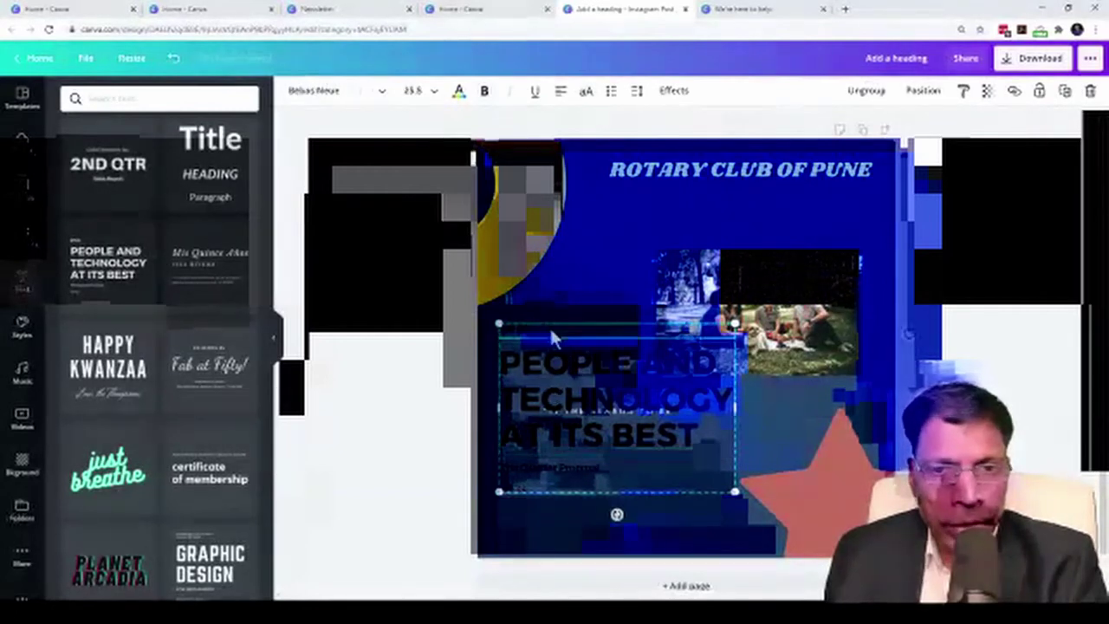
{"action": "left_click", "coordinate": [511, 376]}
{"action": "key", "text": "Delete"}
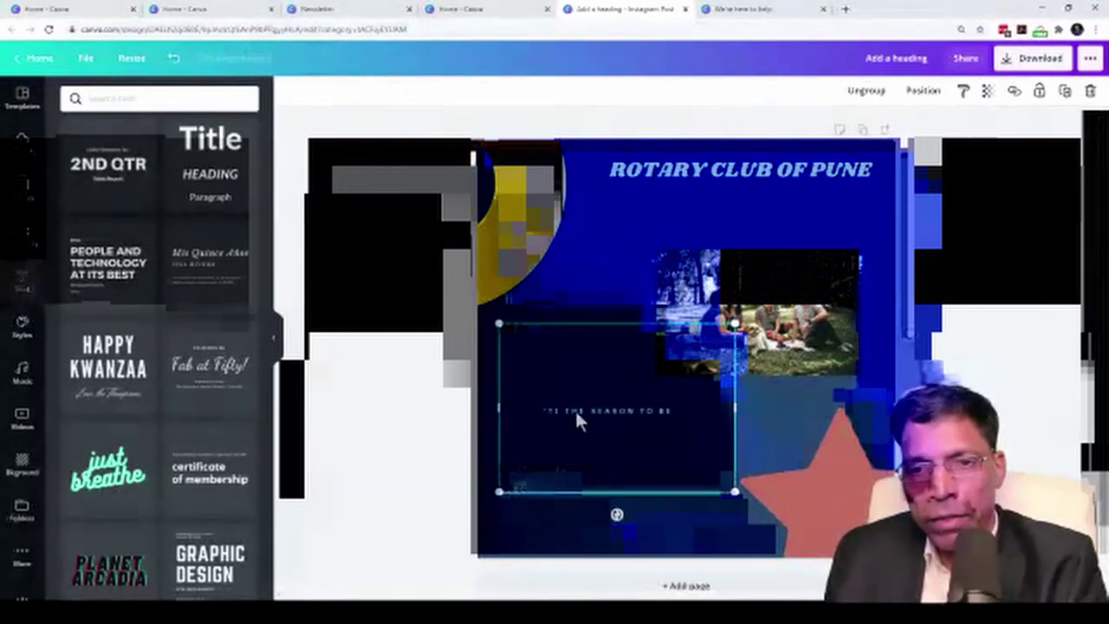
{"action": "key", "text": "Escape"}
{"action": "left_click", "coordinate": [571, 413]}
{"action": "key", "text": "Delete"}
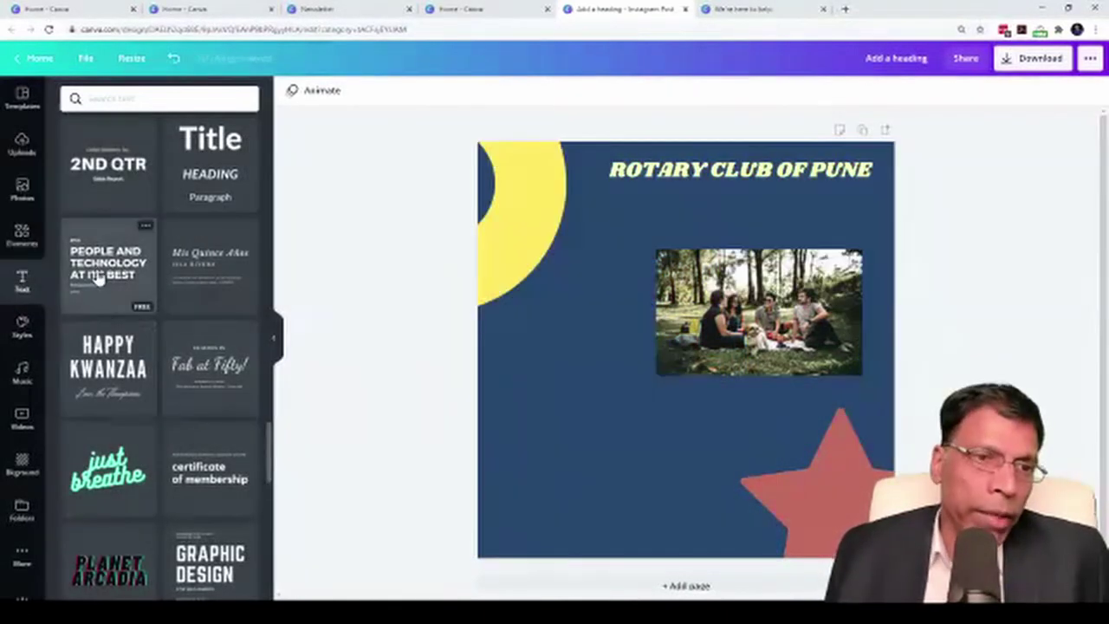
Add the People and Technology text template and place it, slightly smaller, at the lower left.
{"action": "left_click", "coordinate": [100, 267]}
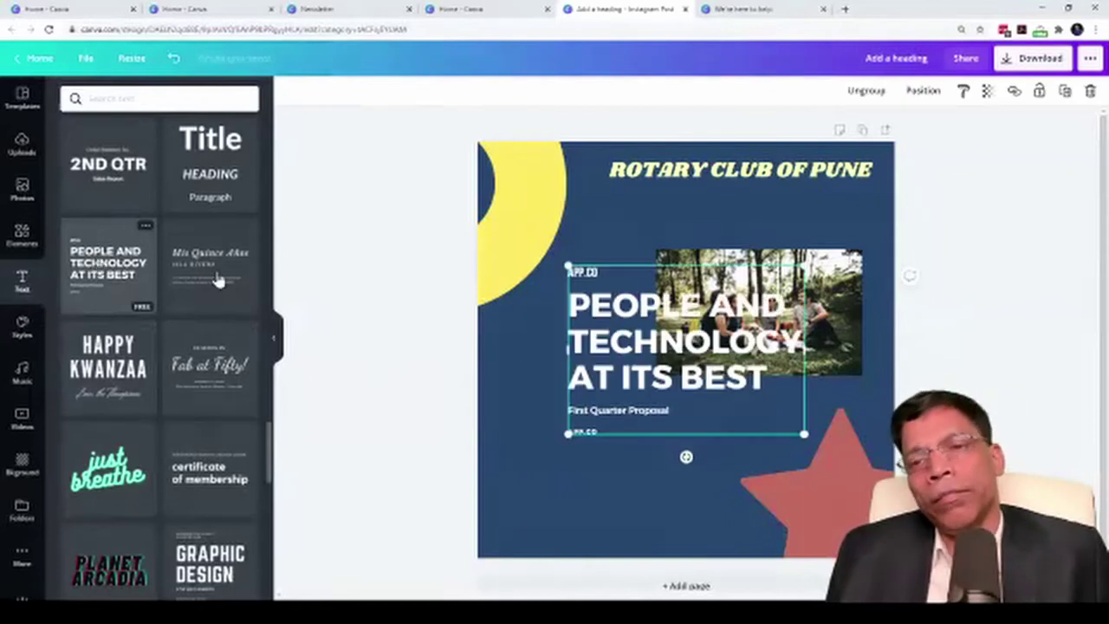
{"action": "left_click_drag", "start_coordinate": [615, 281], "coordinate": [537, 386]}
{"action": "left_click_drag", "start_coordinate": [726, 376], "coordinate": [696, 398]}
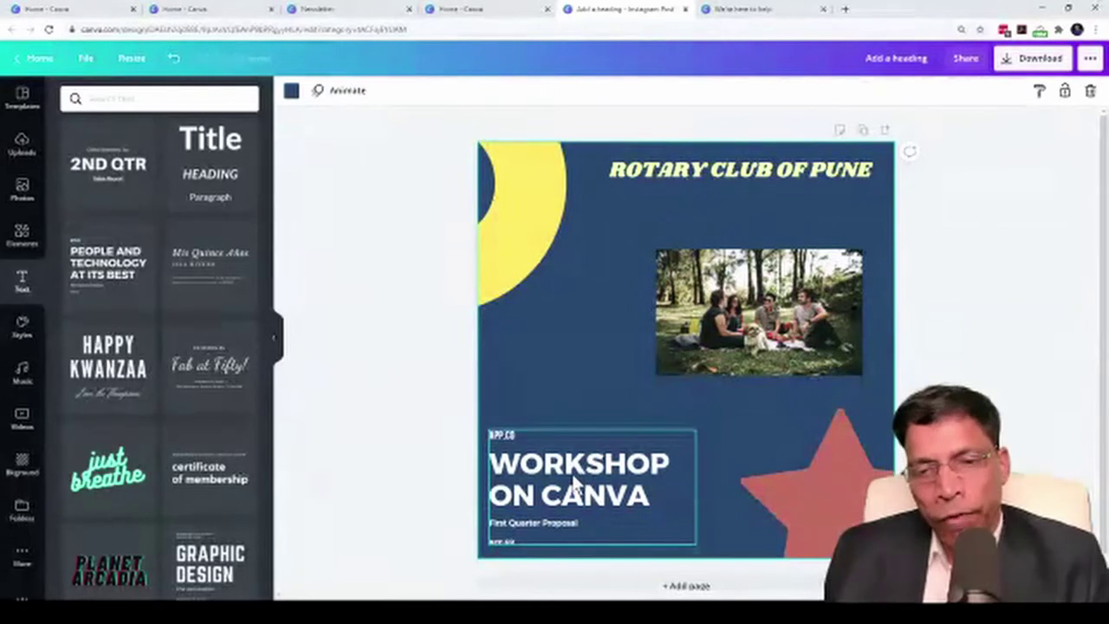
{"action": "left_click_drag", "start_coordinate": [578, 490], "coordinate": [582, 448]}
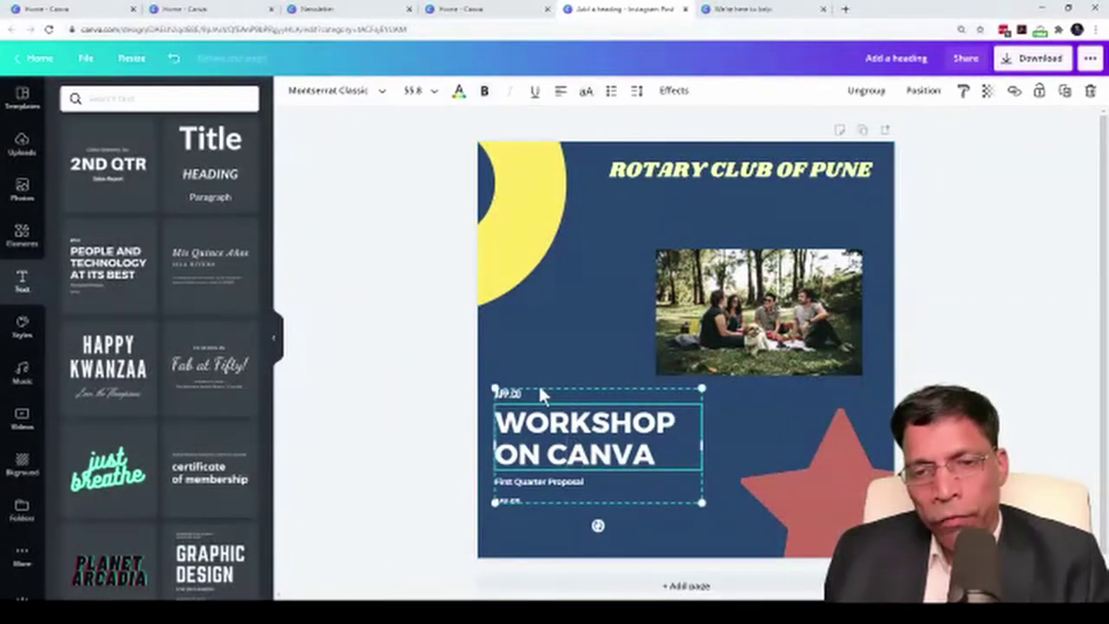
Delete the small date line from the WORKSHOP ON CANVA group and nudge the heading up.
{"action": "left_click", "coordinate": [507, 394]}
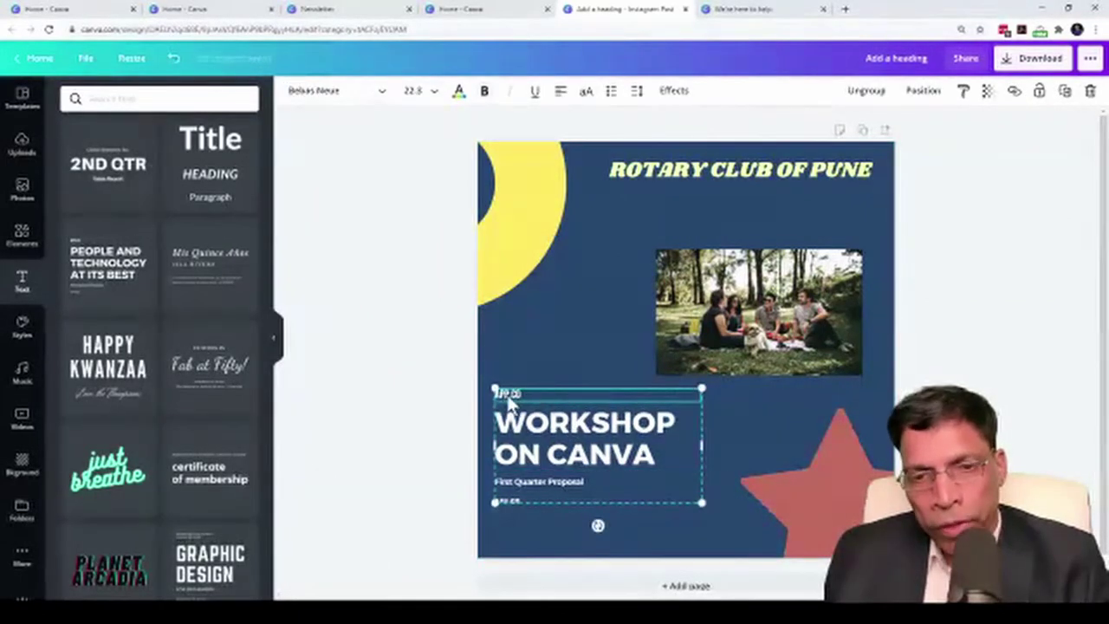
{"action": "left_click", "coordinate": [541, 451]}
{"action": "left_click", "coordinate": [537, 481]}
{"action": "left_click", "coordinate": [549, 450]}
{"action": "left_click", "coordinate": [540, 399]}
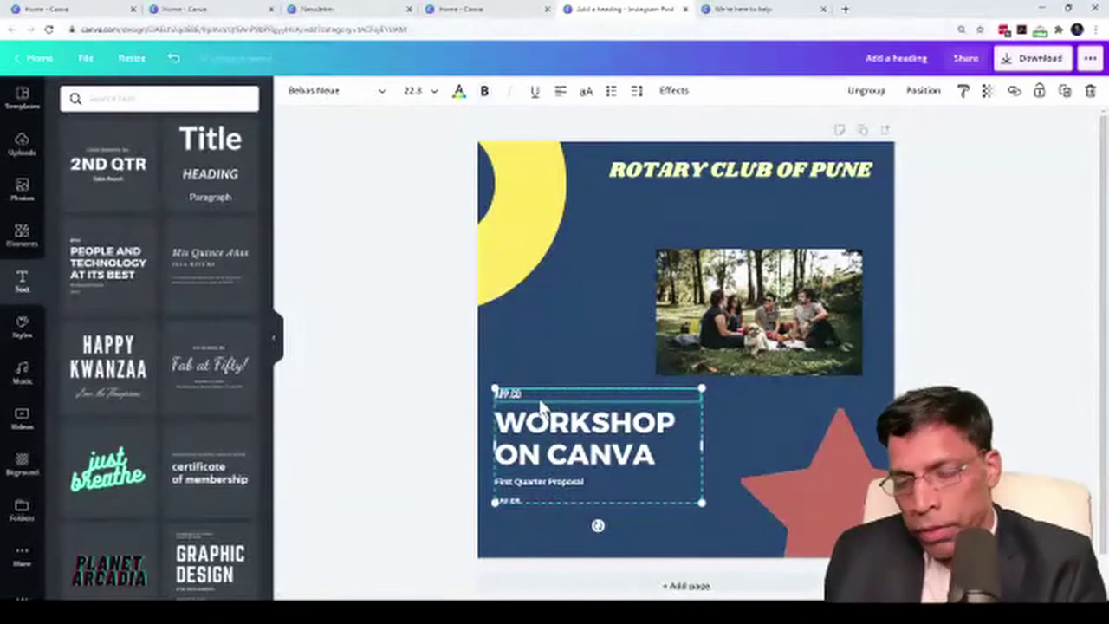
{"action": "key", "text": "Delete"}
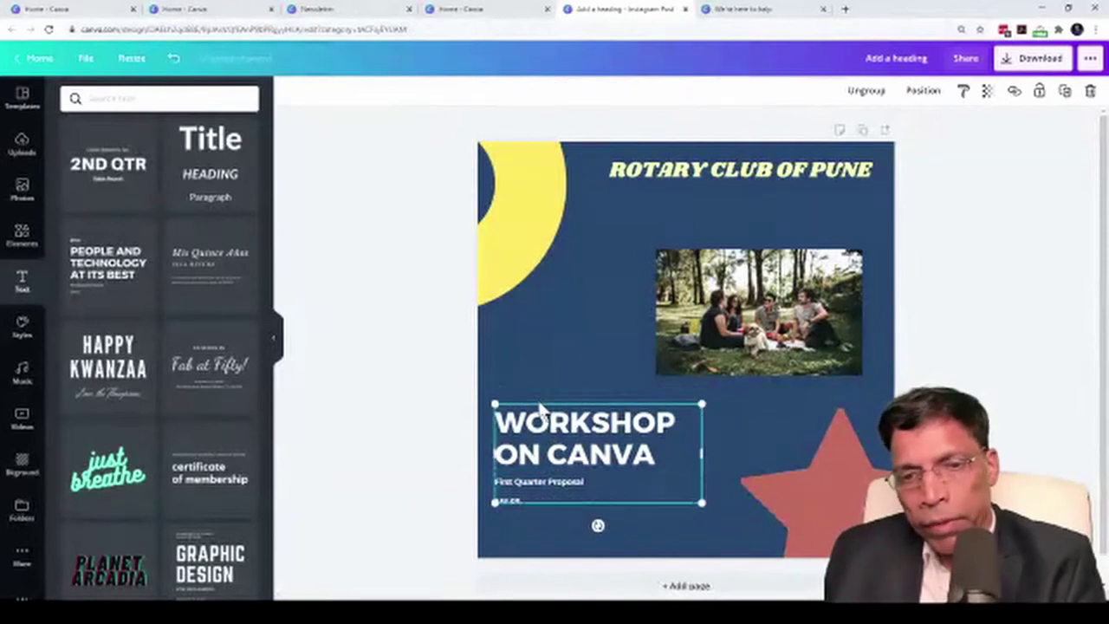
{"action": "left_click", "coordinate": [539, 393]}
{"action": "left_click_drag", "start_coordinate": [571, 434], "coordinate": [576, 422]}
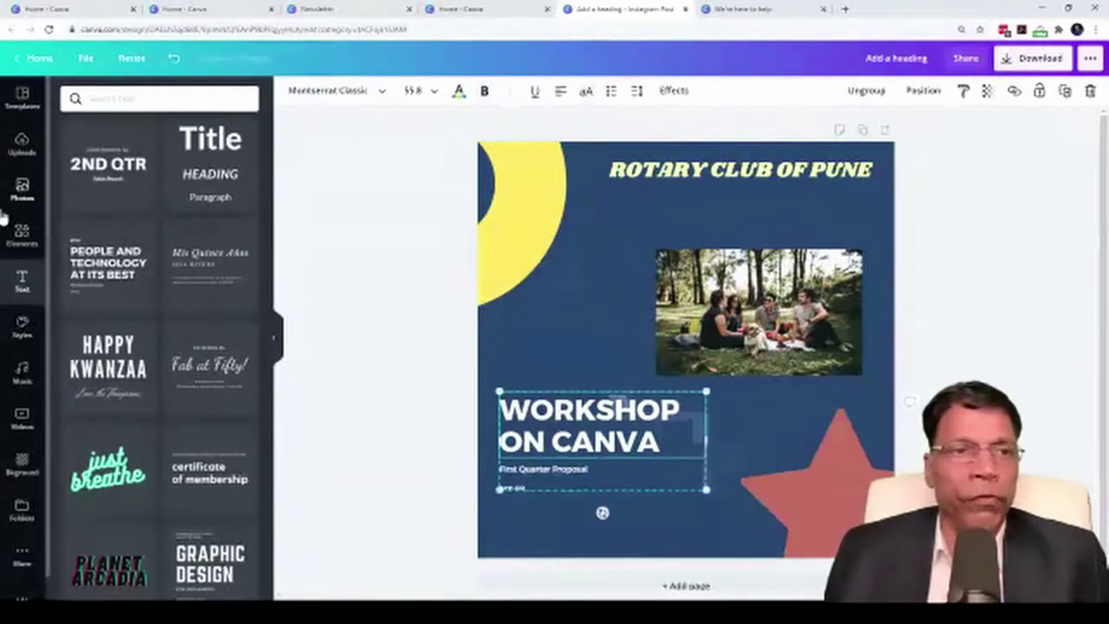
Drag-select the picnic photo on the canvas and delete it from the post.
{"action": "left_click", "coordinate": [22, 146]}
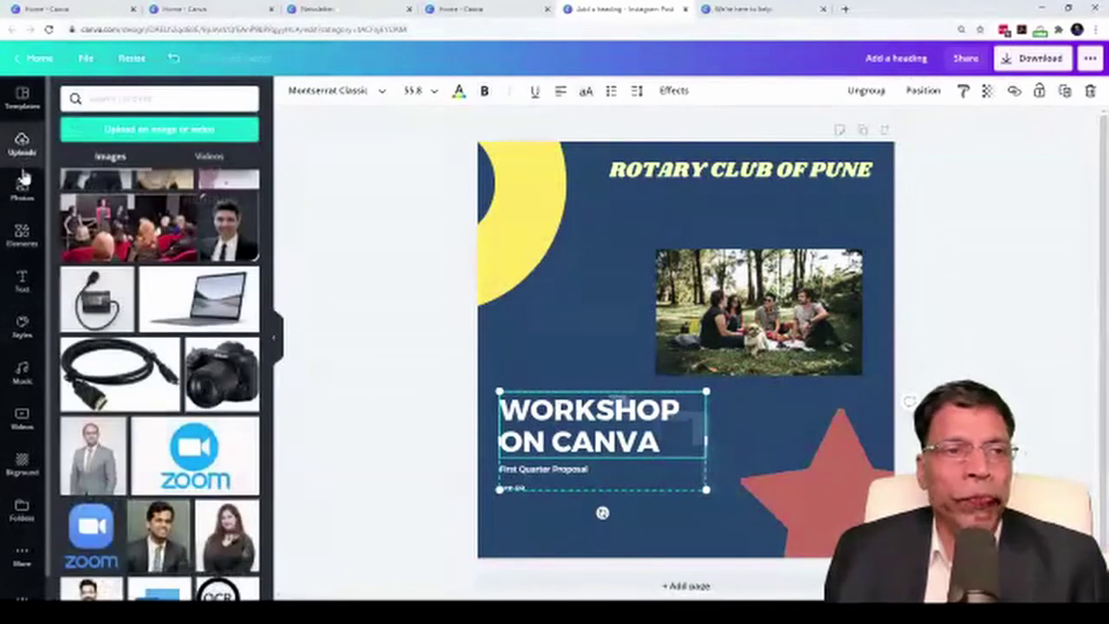
{"action": "left_click", "coordinate": [22, 189]}
{"action": "left_click", "coordinate": [22, 233]}
{"action": "left_click", "coordinate": [21, 286]}
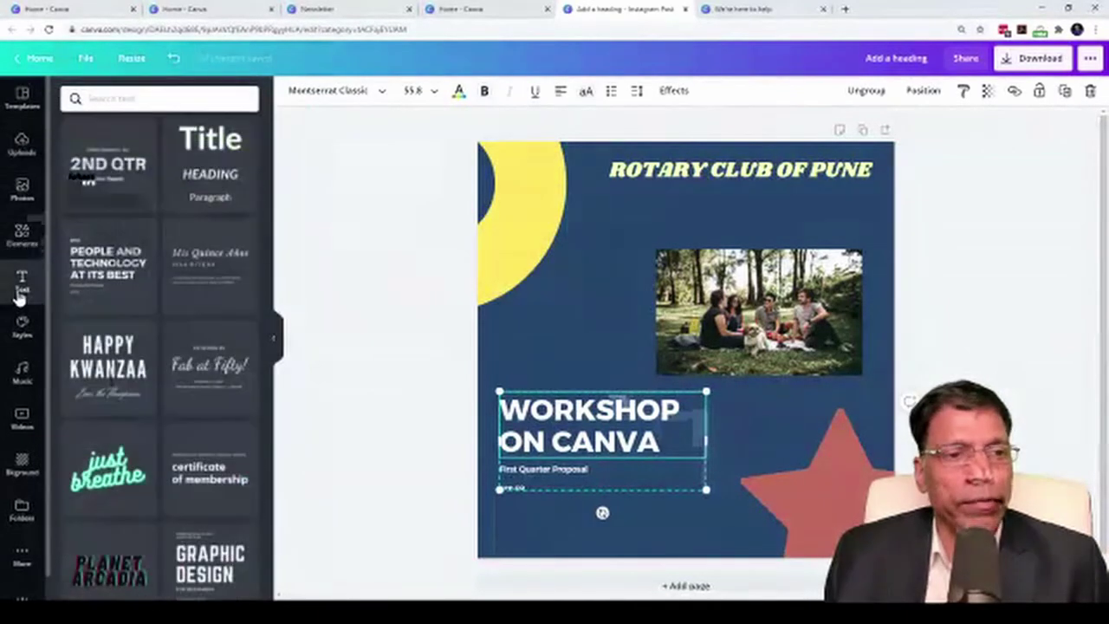
{"action": "left_click_drag", "start_coordinate": [306, 173], "coordinate": [866, 381]}
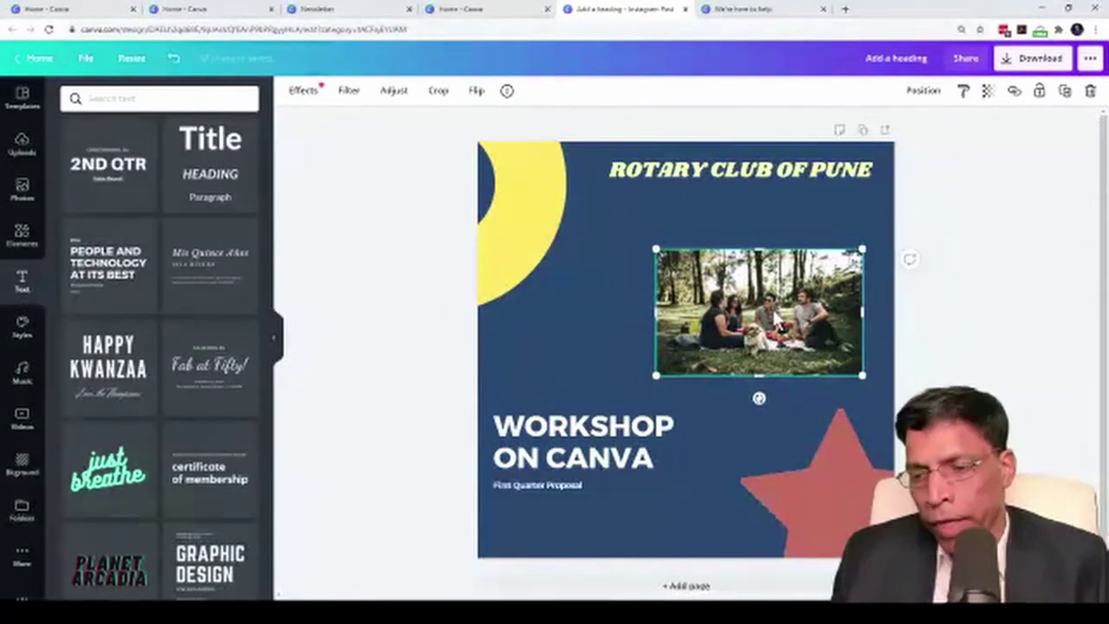
{"action": "key", "text": "Delete"}
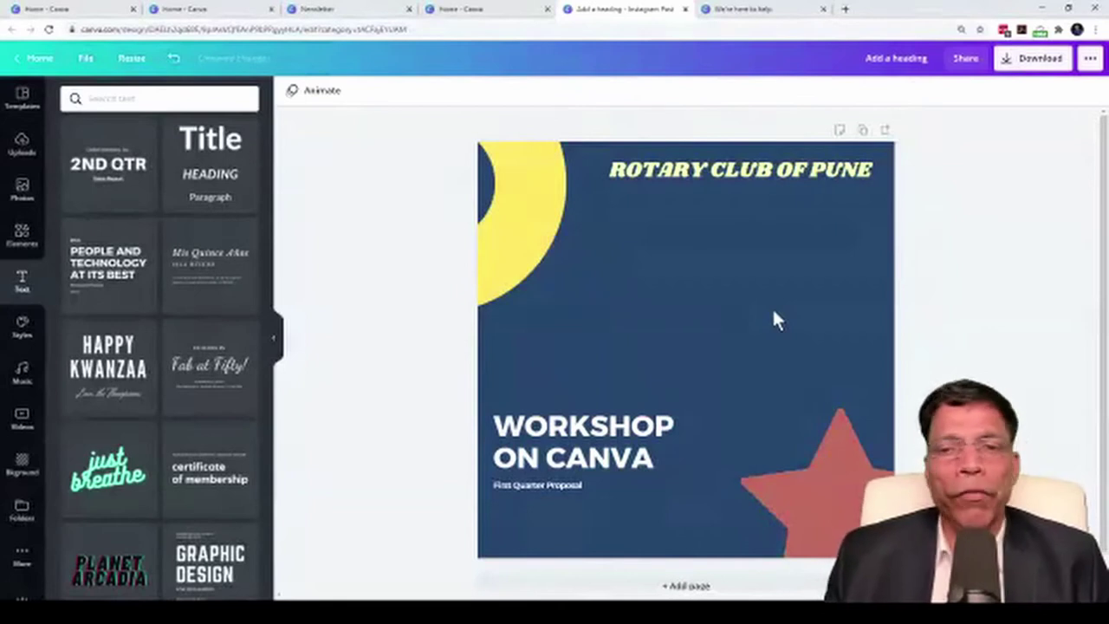
Upload the outdoor photo of the man in a suit from the device into Uploads.
{"action": "left_click", "coordinate": [22, 152]}
{"action": "scroll", "coordinate": [167, 194], "scroll_direction": "down", "scroll_amount": 6}
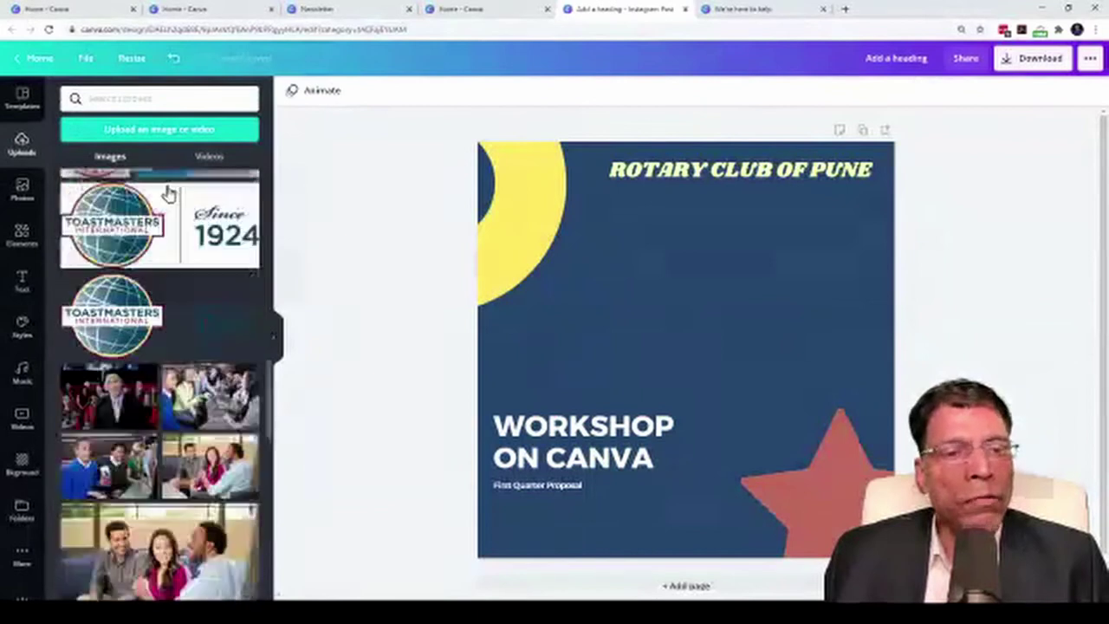
{"action": "scroll", "coordinate": [167, 194], "scroll_direction": "up", "scroll_amount": 10}
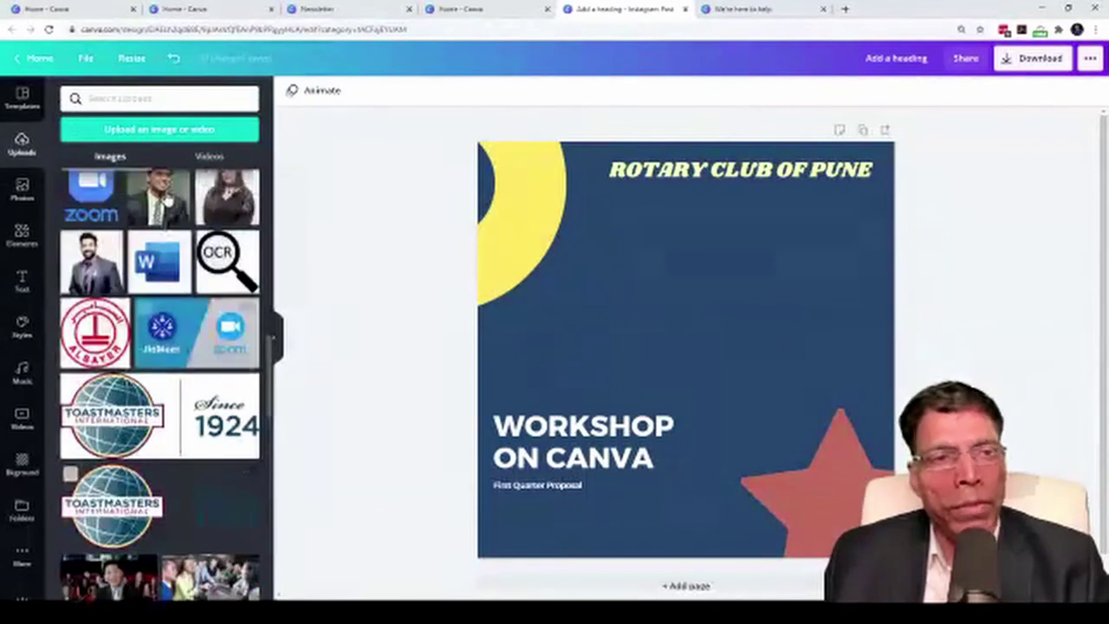
{"action": "scroll", "coordinate": [165, 196], "scroll_direction": "up", "scroll_amount": 10}
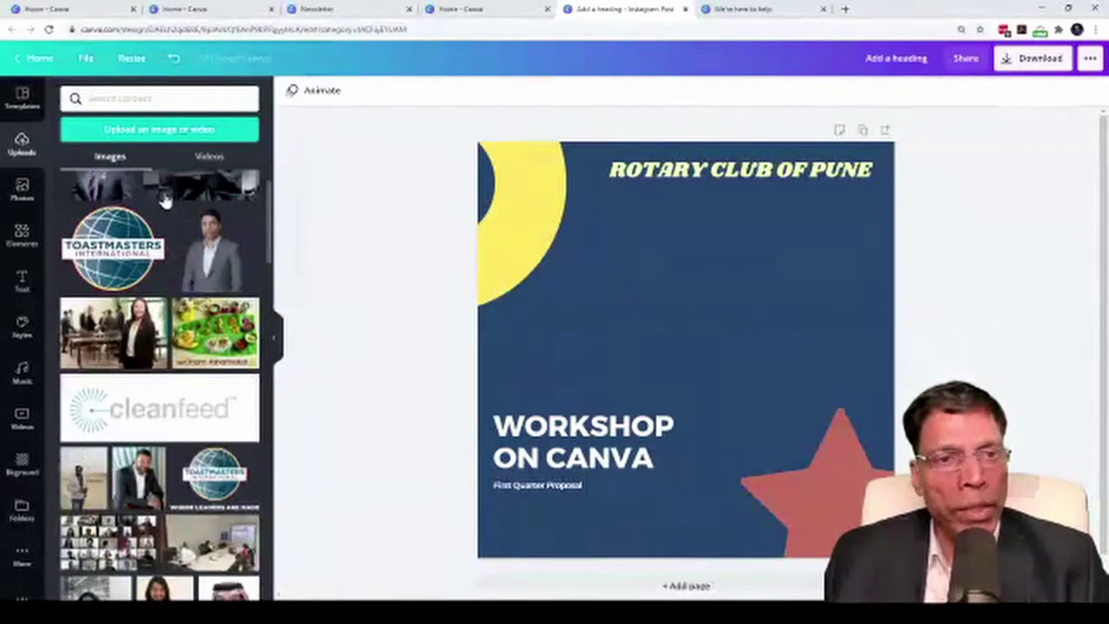
{"action": "left_click", "coordinate": [161, 131]}
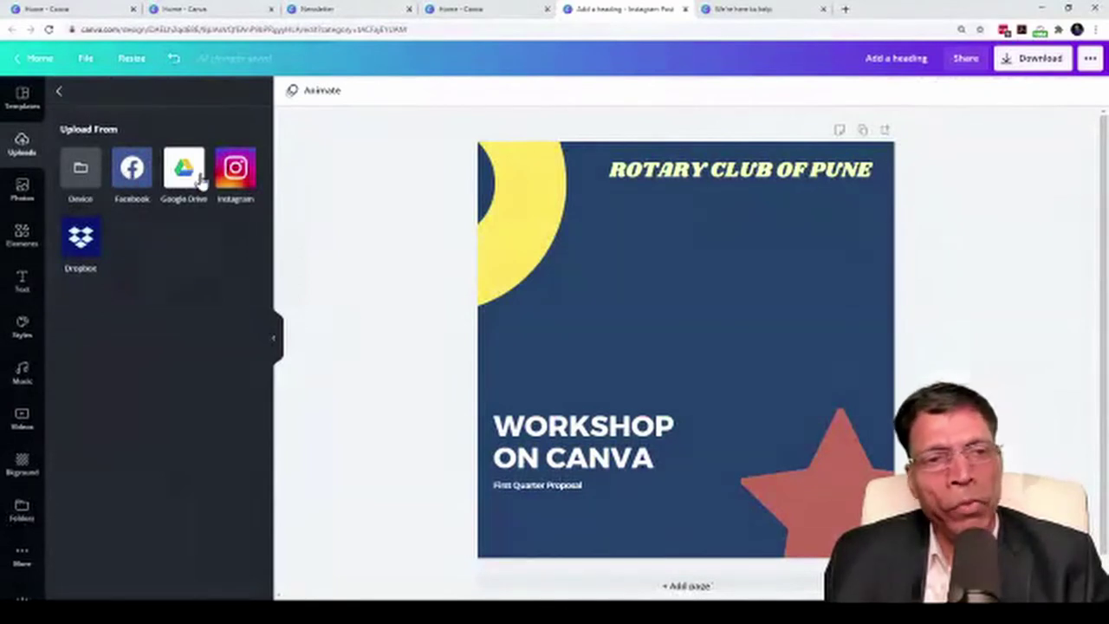
{"action": "left_click", "coordinate": [81, 171]}
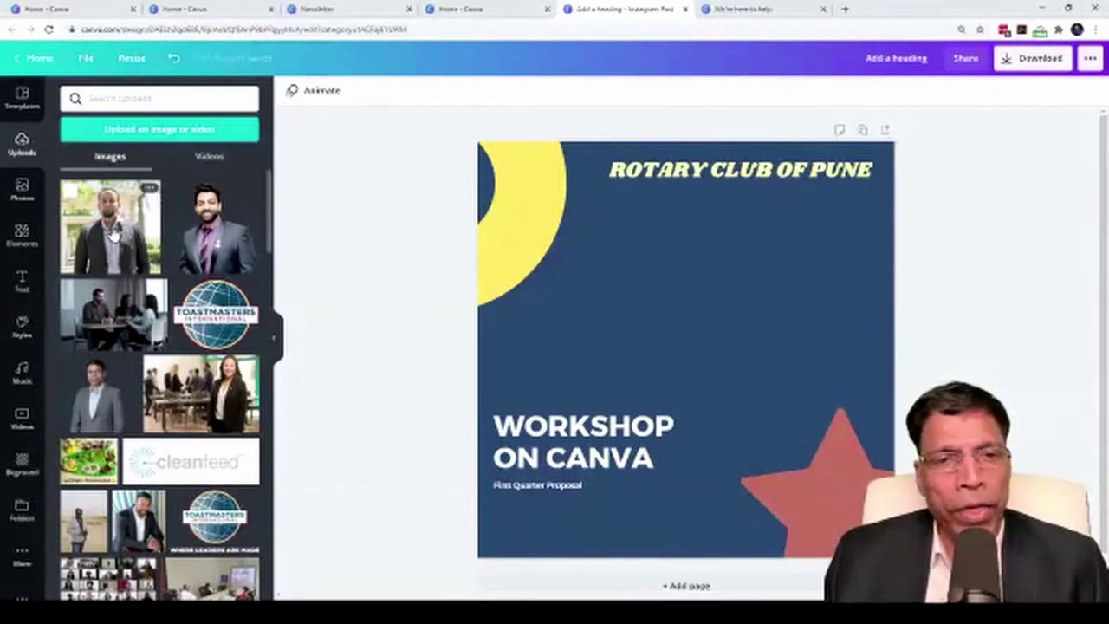
Add the suited man's photo to the post, undo a resize and deletion, and nudge it left.
{"action": "left_click", "coordinate": [111, 232]}
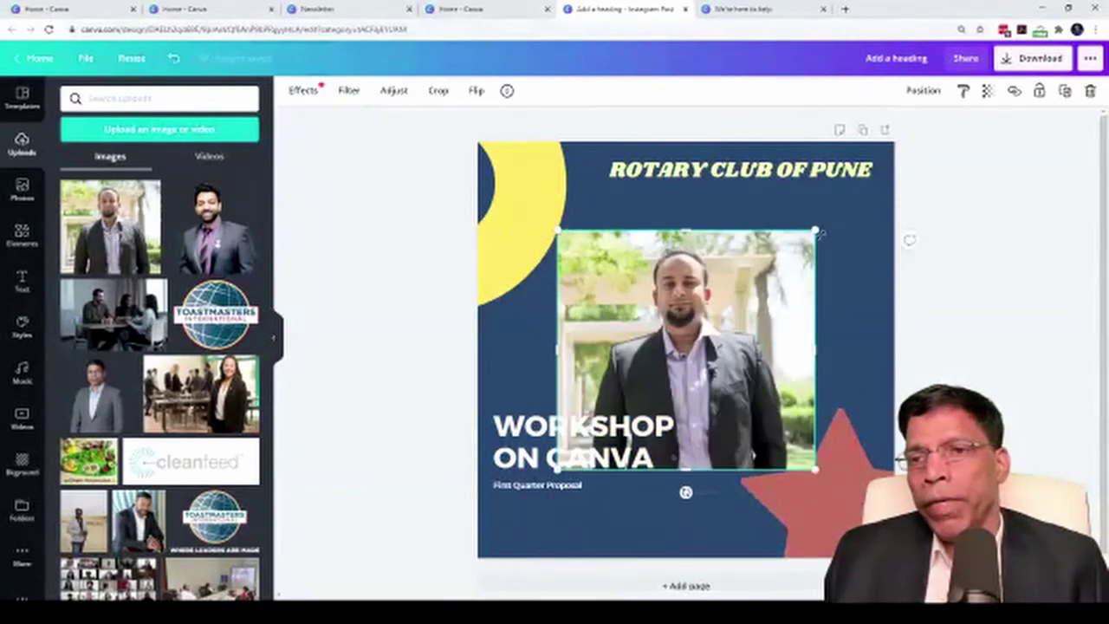
{"action": "left_click_drag", "start_coordinate": [817, 231], "coordinate": [780, 281]}
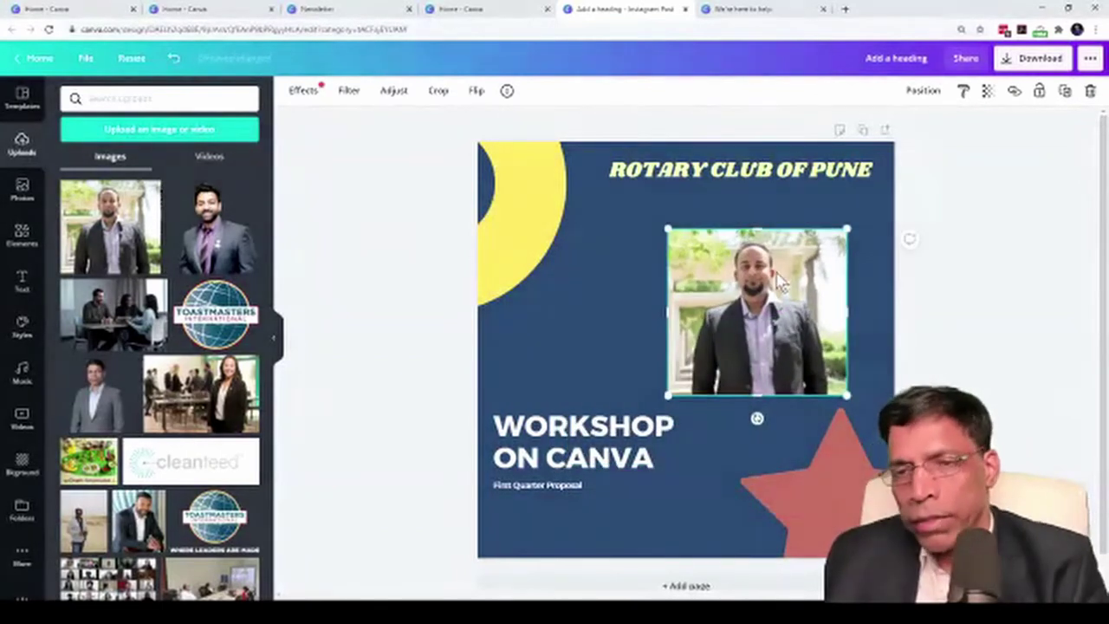
{"action": "key", "text": "Delete"}
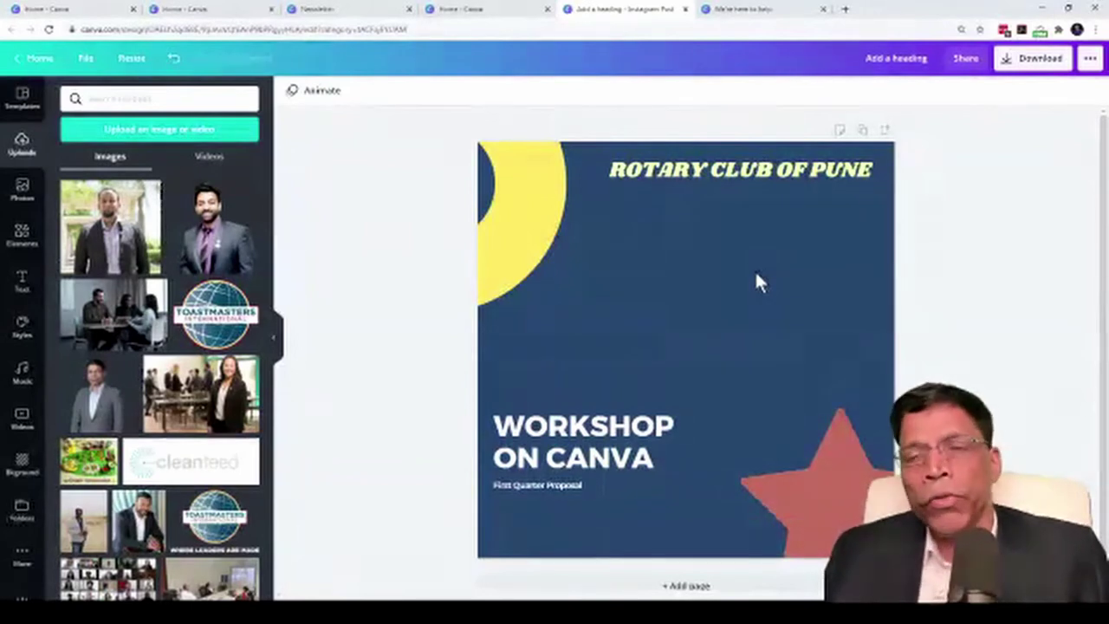
{"action": "left_click", "coordinate": [174, 61]}
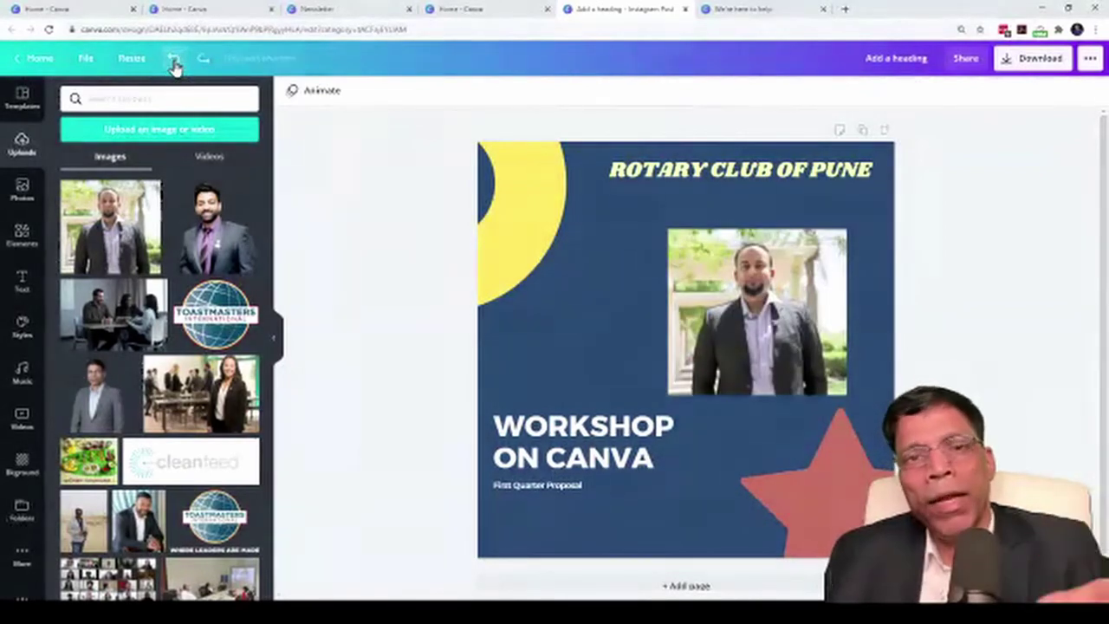
{"action": "left_click", "coordinate": [173, 61]}
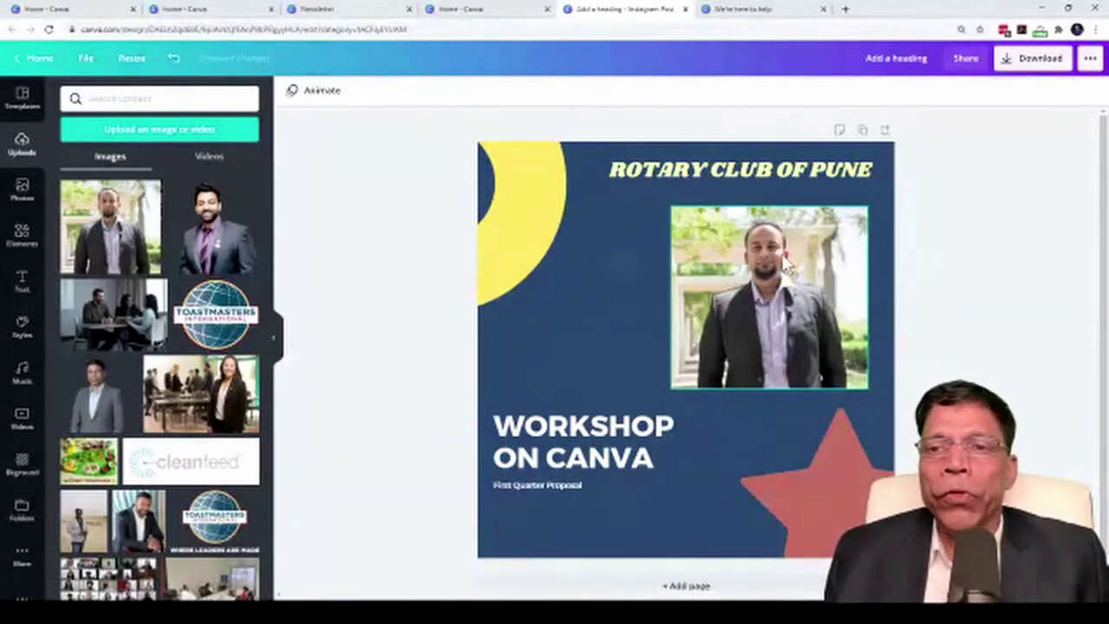
{"action": "mouse_move", "coordinate": [791, 269]}
{"action": "left_mouse_down"}
{"action": "mouse_move", "coordinate": [762, 267]}
{"action": "mouse_move", "coordinate": [774, 279]}
{"action": "left_mouse_up"}
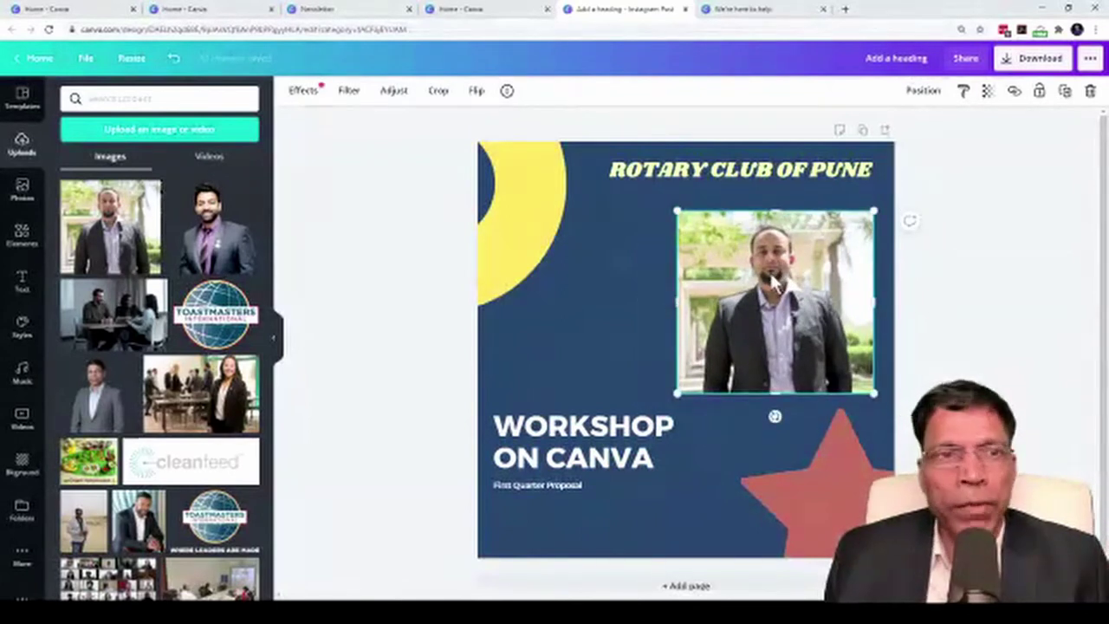
Try enlarging and moving the man's photo, then undo both changes.
{"action": "left_click", "coordinate": [303, 90]}
{"action": "left_click", "coordinate": [454, 107]}
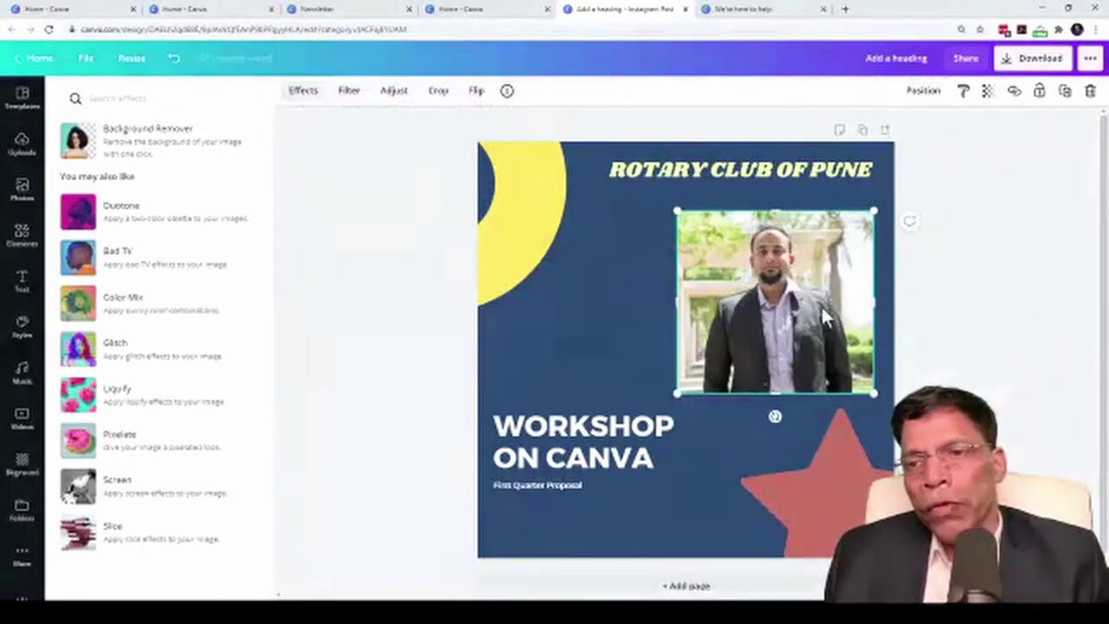
{"action": "left_click_drag", "start_coordinate": [613, 185], "coordinate": [607, 142]}
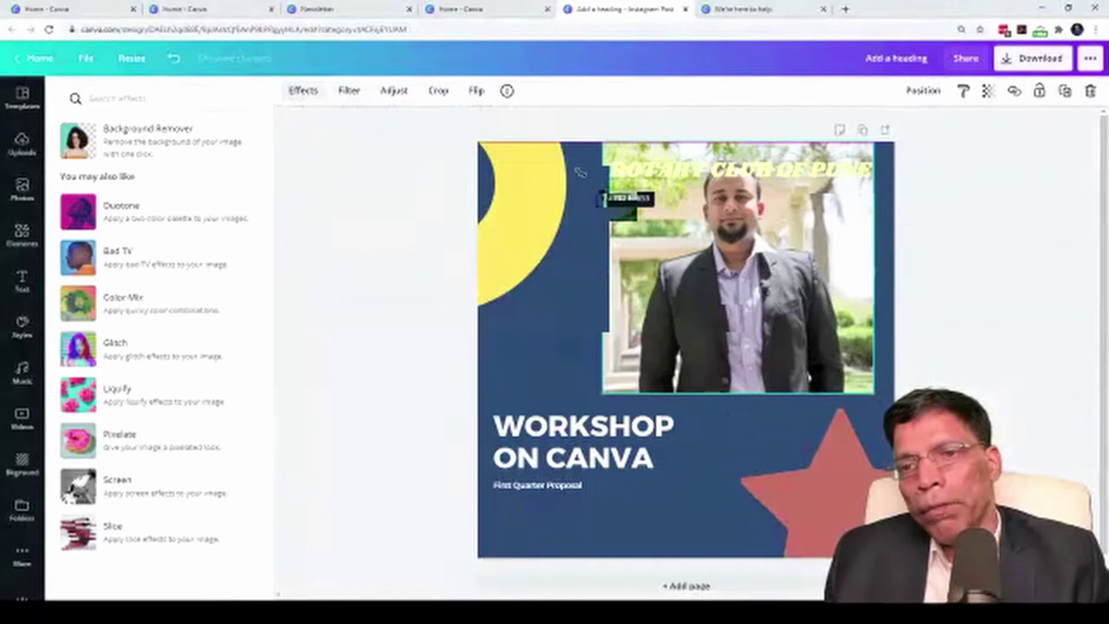
{"action": "left_click_drag", "start_coordinate": [707, 302], "coordinate": [697, 369]}
{"action": "key", "text": "ctrl+z"}
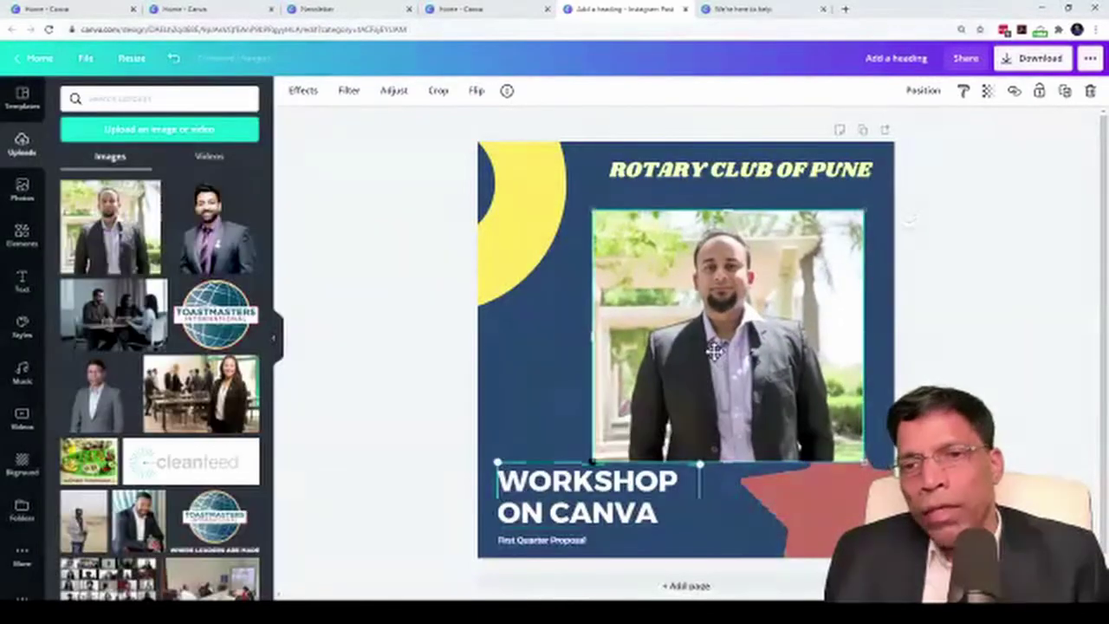
{"action": "key", "text": "ctrl+z"}
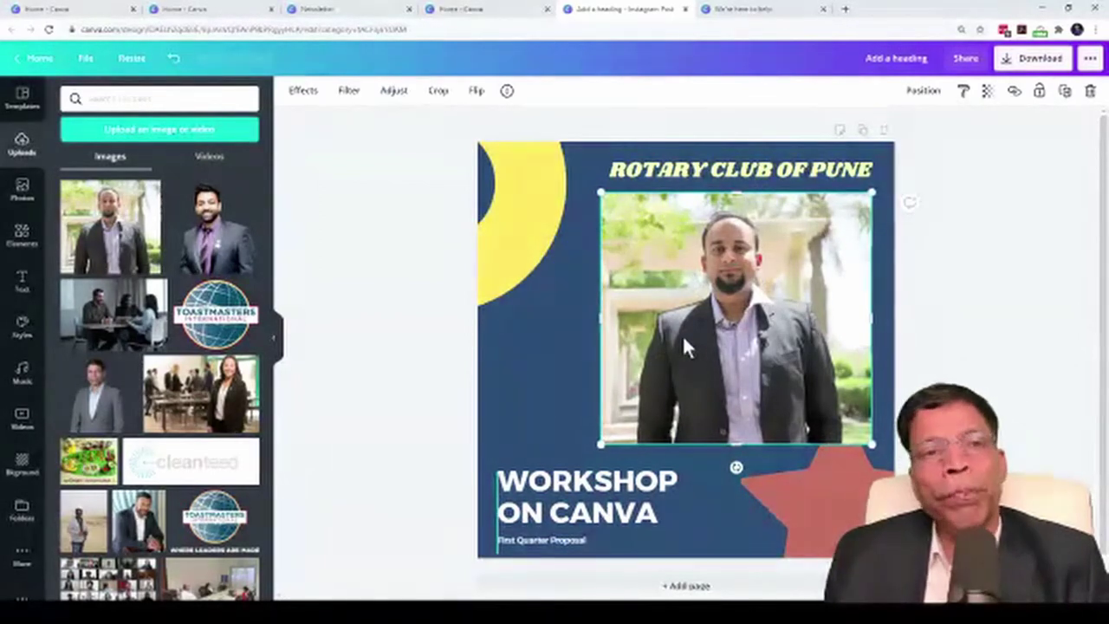
Apply Background Remover to the man's photo and size the cut-out right of centre.
{"action": "left_click", "coordinate": [304, 92]}
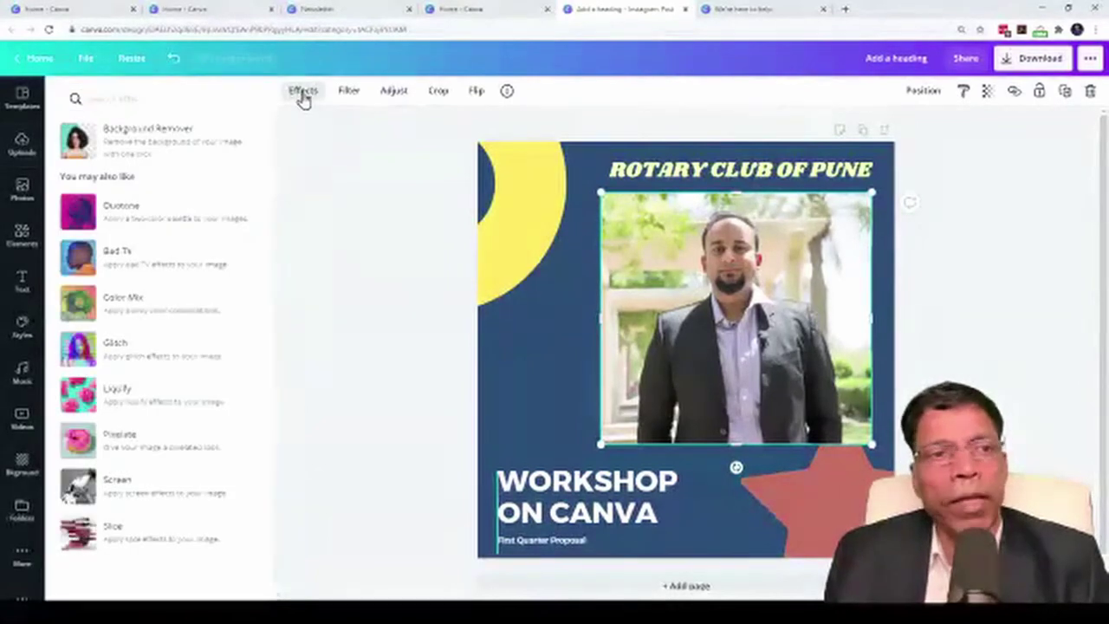
{"action": "left_click", "coordinate": [122, 150]}
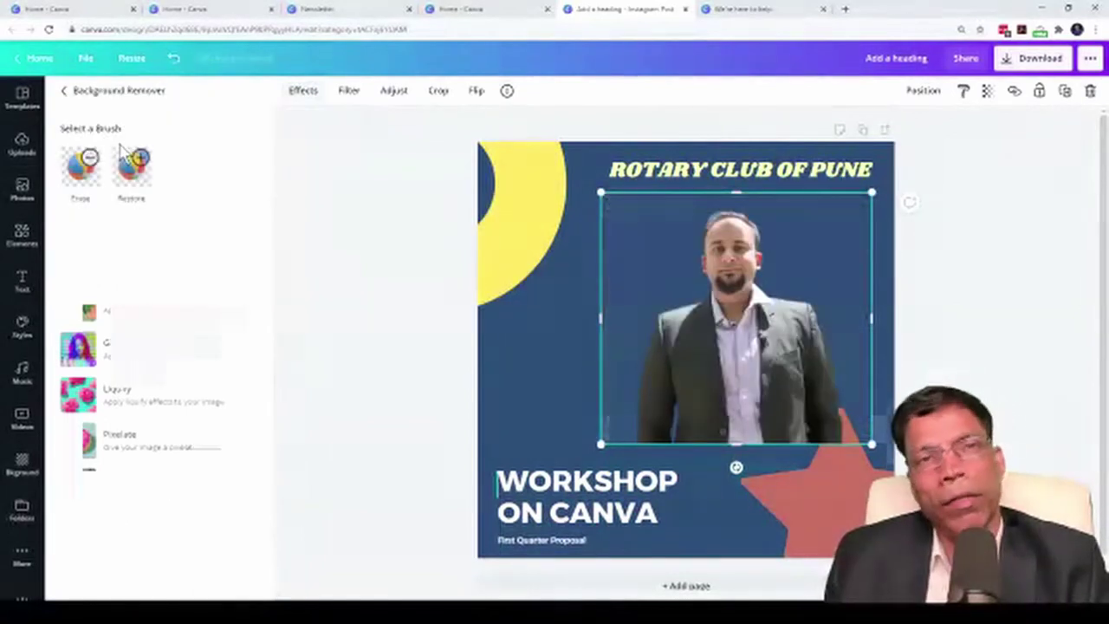
{"action": "left_click_drag", "start_coordinate": [873, 194], "coordinate": [762, 291]}
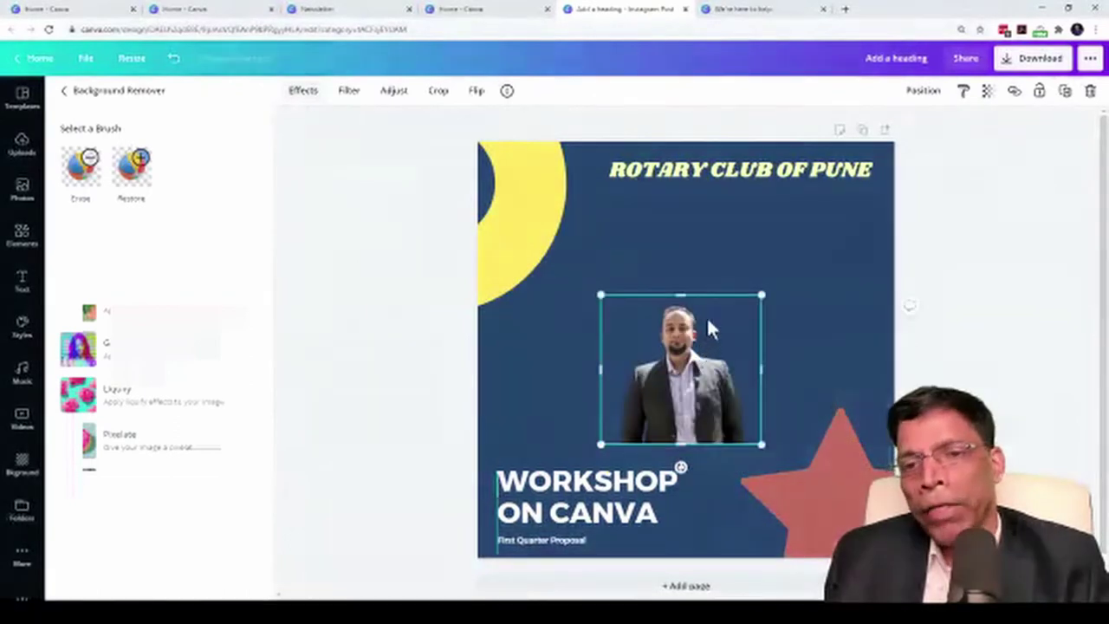
{"action": "left_click_drag", "start_coordinate": [707, 314], "coordinate": [713, 285]}
{"action": "left_click_drag", "start_coordinate": [775, 236], "coordinate": [824, 193]}
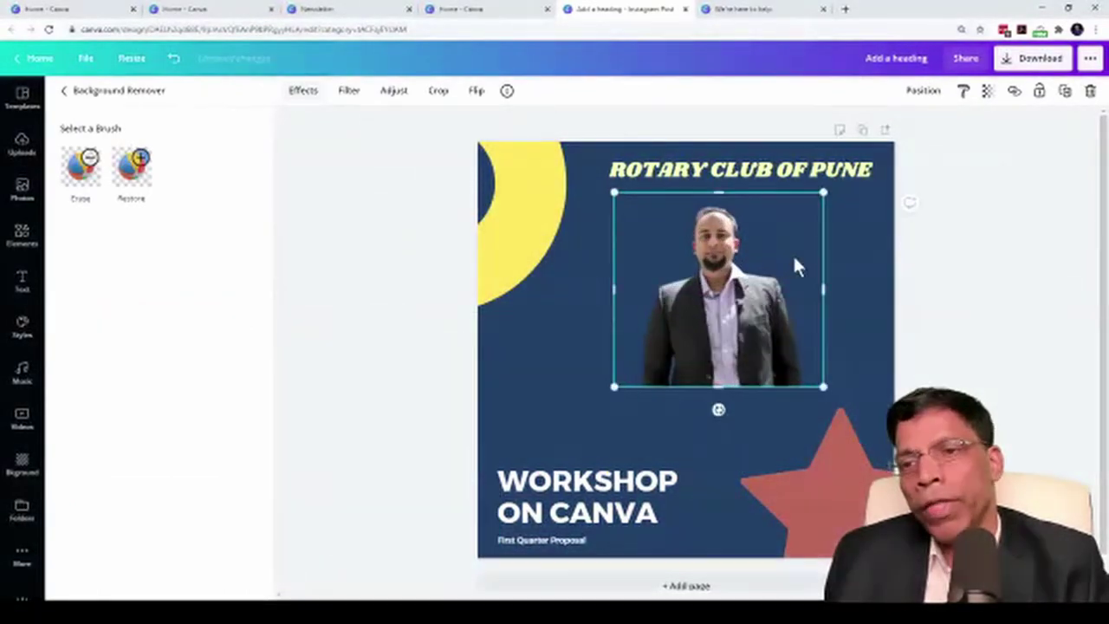
{"action": "left_click_drag", "start_coordinate": [797, 257], "coordinate": [823, 260]}
{"action": "left_click", "coordinate": [500, 362]}
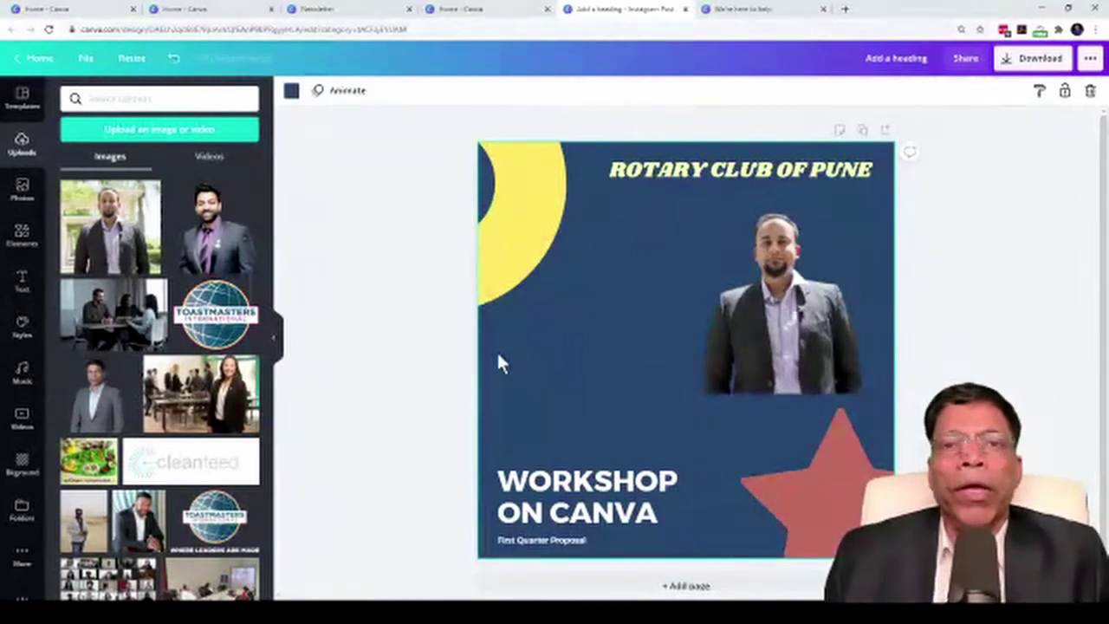
Visit remove.bg in a new browser tab, then return to the Canva Instagram post design.
{"action": "left_click", "coordinate": [846, 11]}
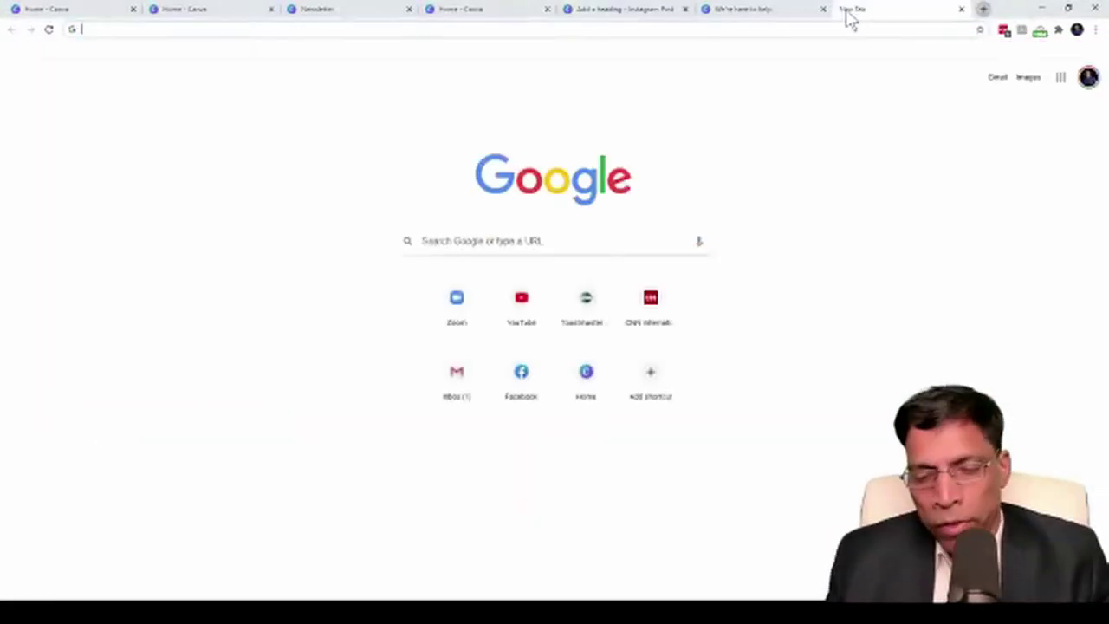
{"action": "type", "text": "remove.bg"}
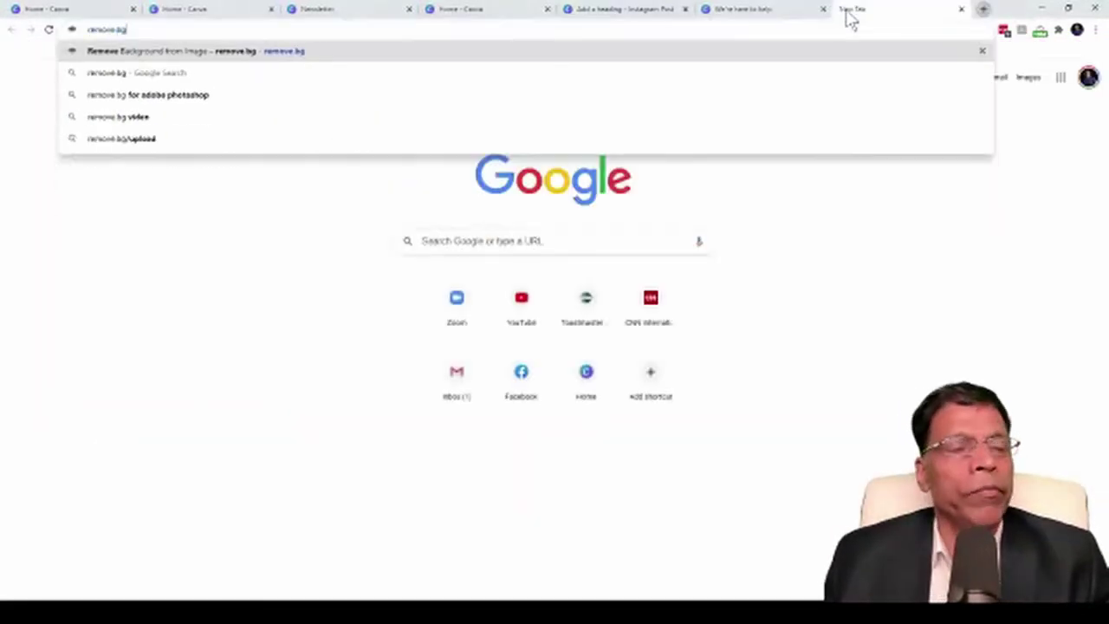
{"action": "key", "text": "Return"}
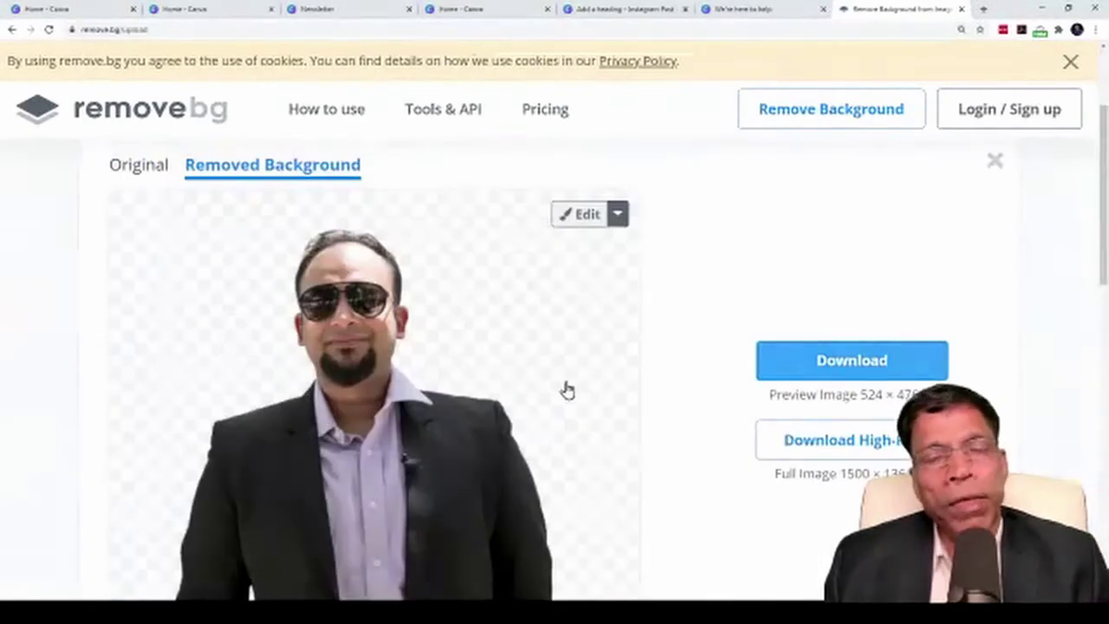
{"action": "scroll", "coordinate": [191, 400], "scroll_direction": "down", "scroll_amount": 2}
{"action": "scroll", "coordinate": [520, 376], "scroll_direction": "up", "scroll_amount": 2}
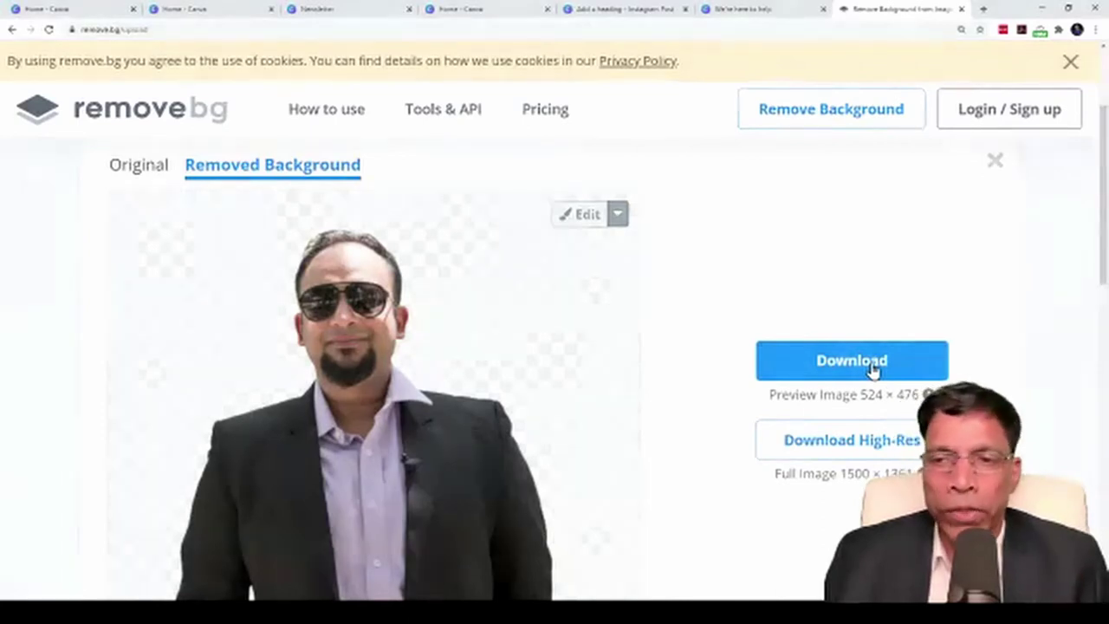
{"action": "left_click", "coordinate": [745, 9]}
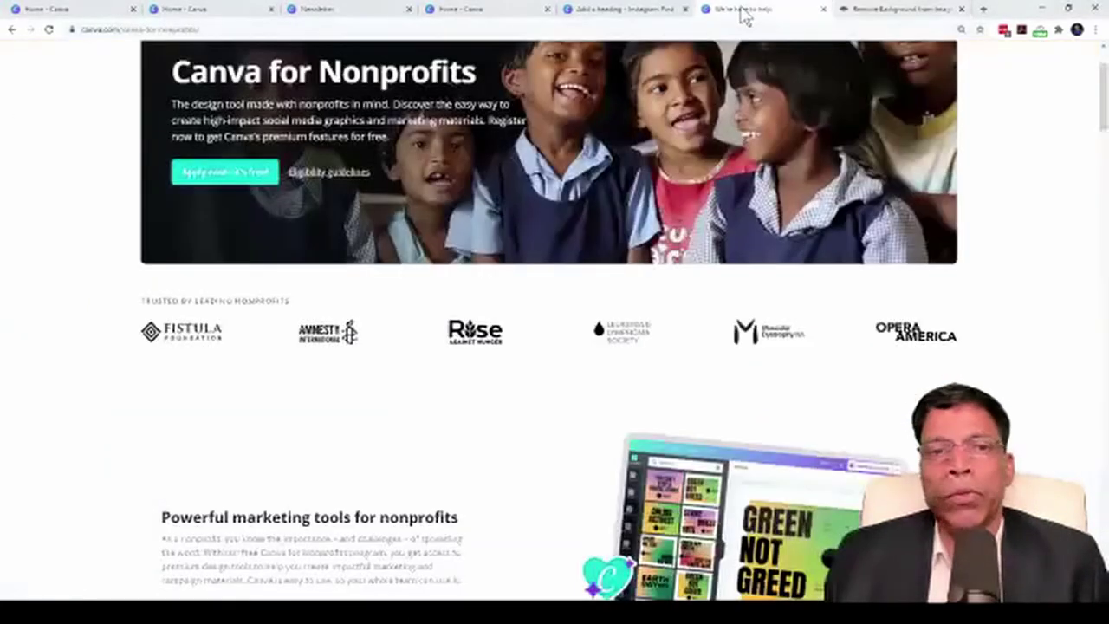
{"action": "left_click", "coordinate": [657, 11]}
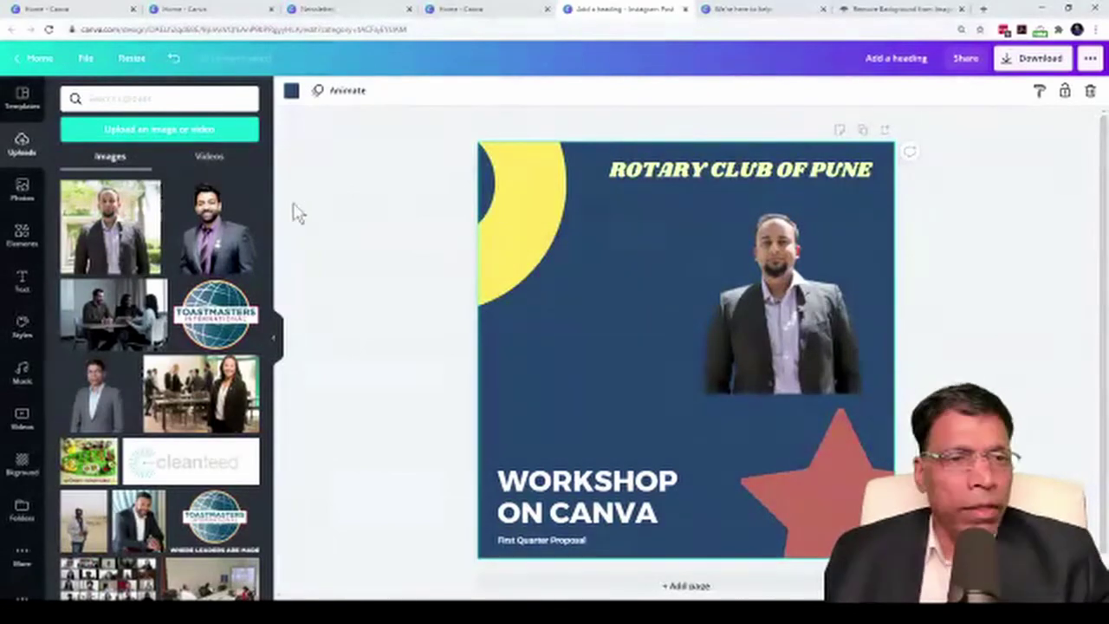
{"action": "scroll", "coordinate": [25, 216], "scroll_direction": "down", "scroll_amount": 1}
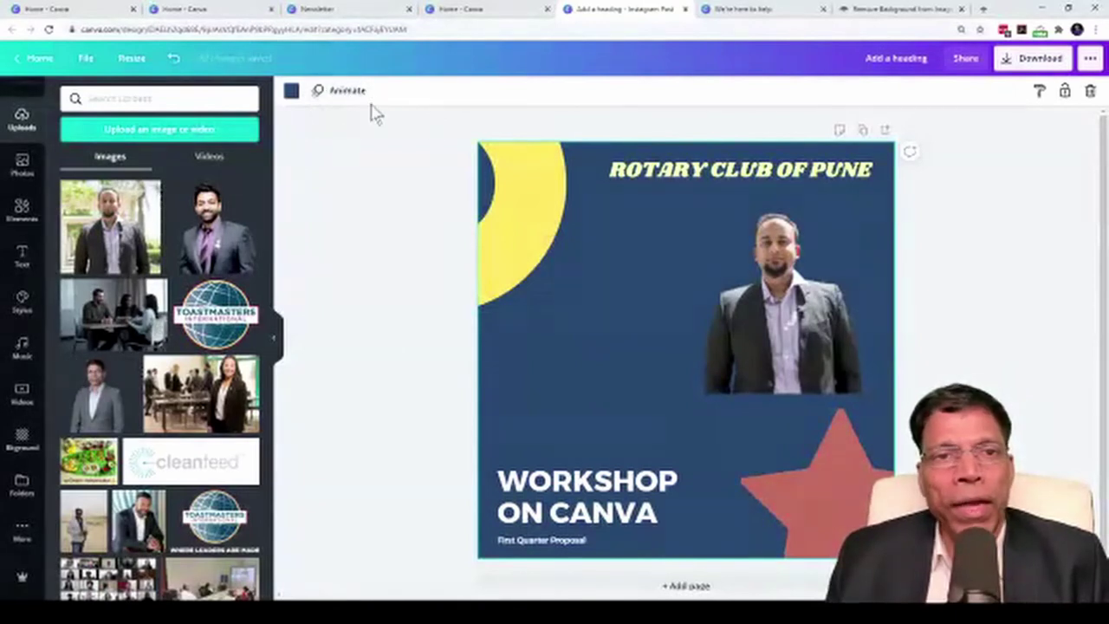
Apply the Rise animation, then select the circle, heading, photo and workshop text in turn.
{"action": "left_click", "coordinate": [338, 95]}
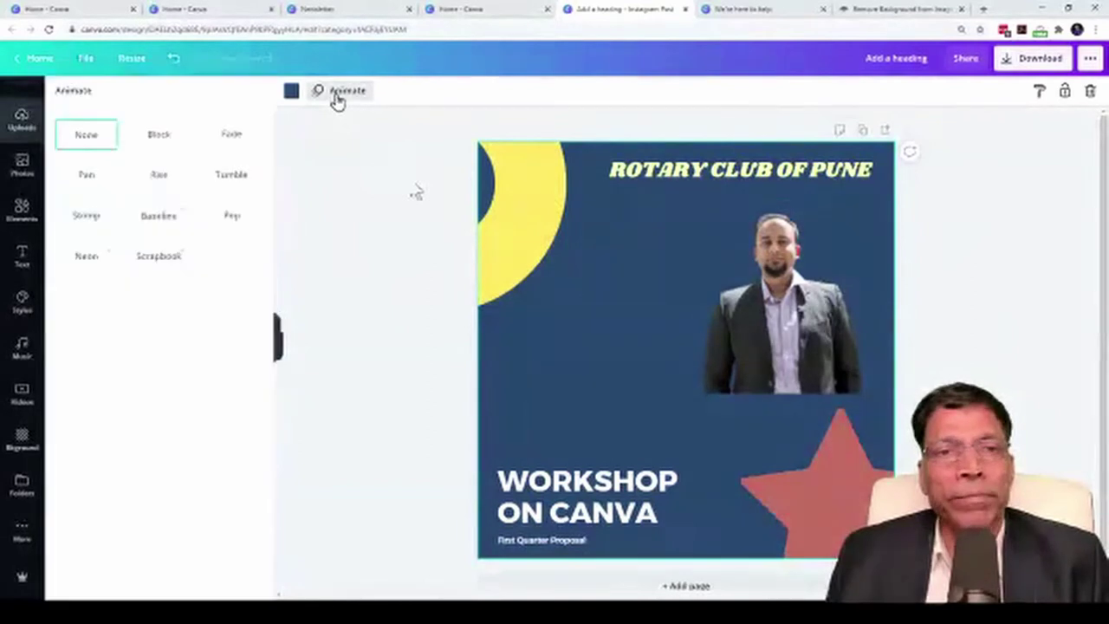
{"action": "left_click", "coordinate": [161, 179]}
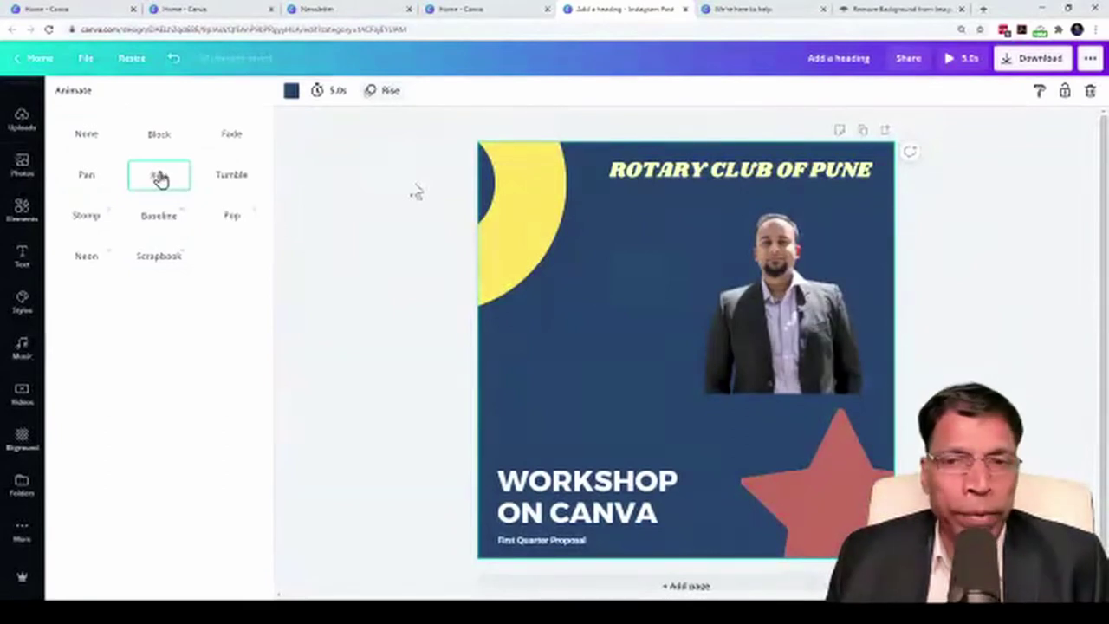
{"action": "left_click", "coordinate": [537, 186]}
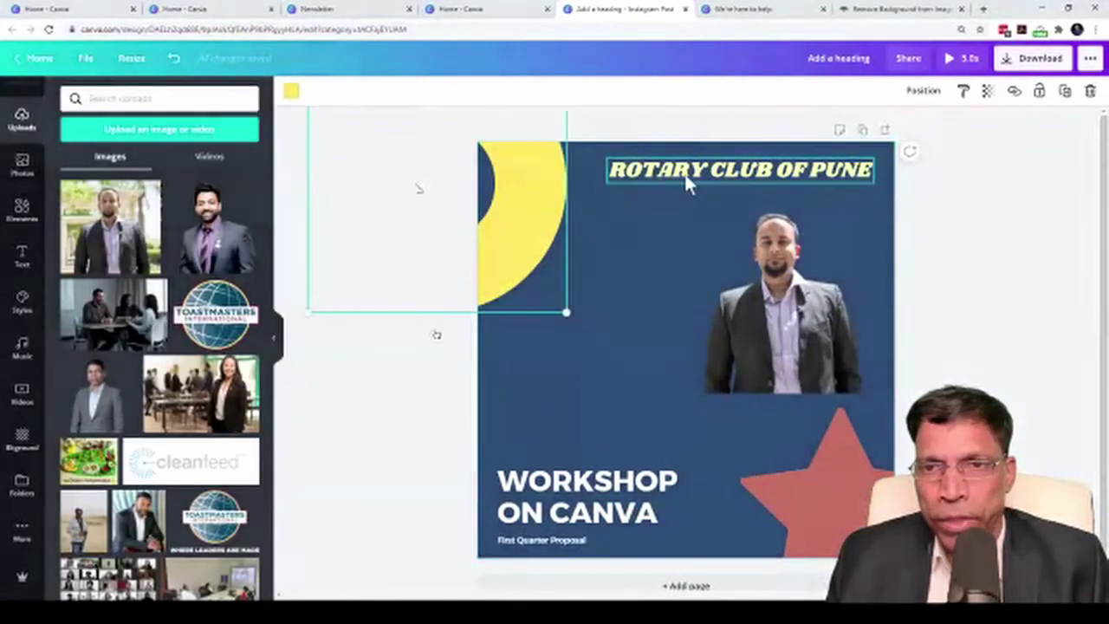
{"action": "left_click", "coordinate": [689, 177]}
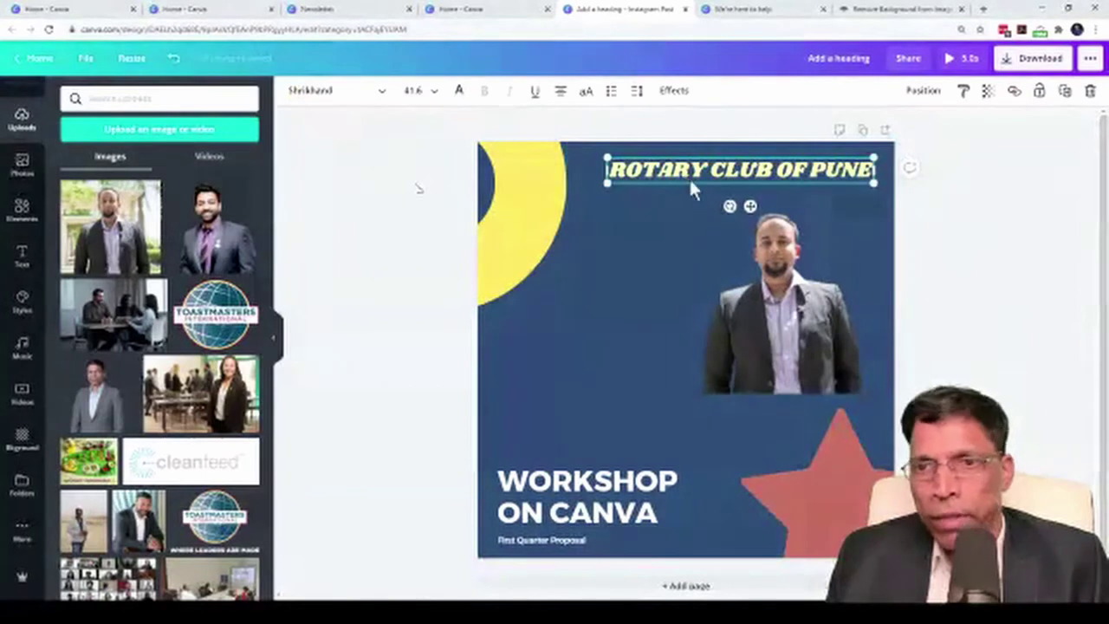
{"action": "left_click", "coordinate": [795, 299]}
{"action": "key", "text": "Escape"}
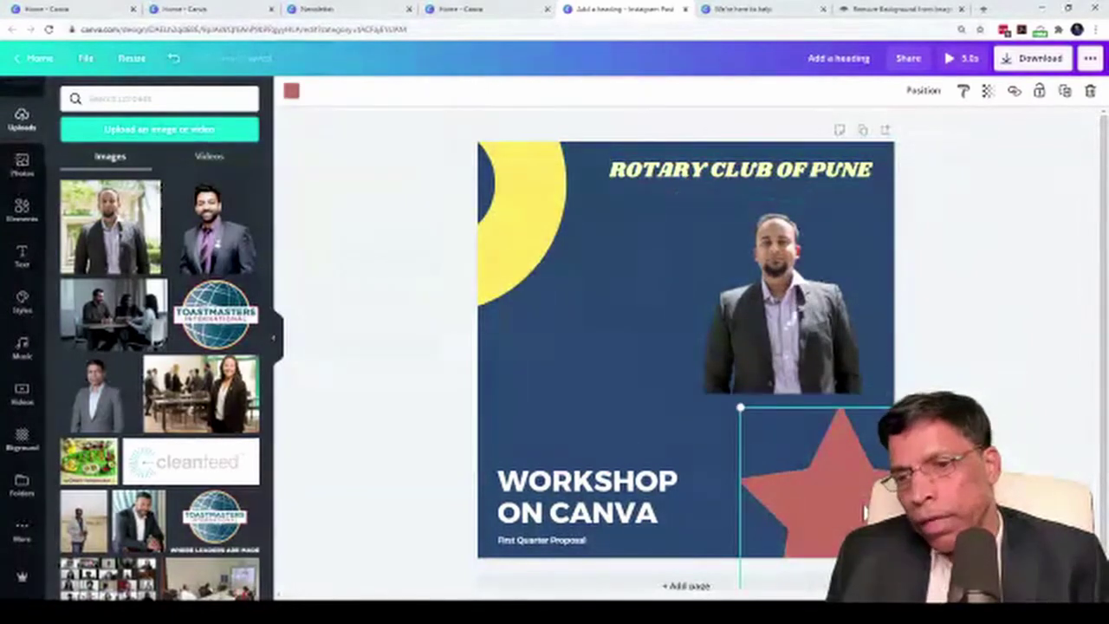
{"action": "left_click", "coordinate": [594, 508]}
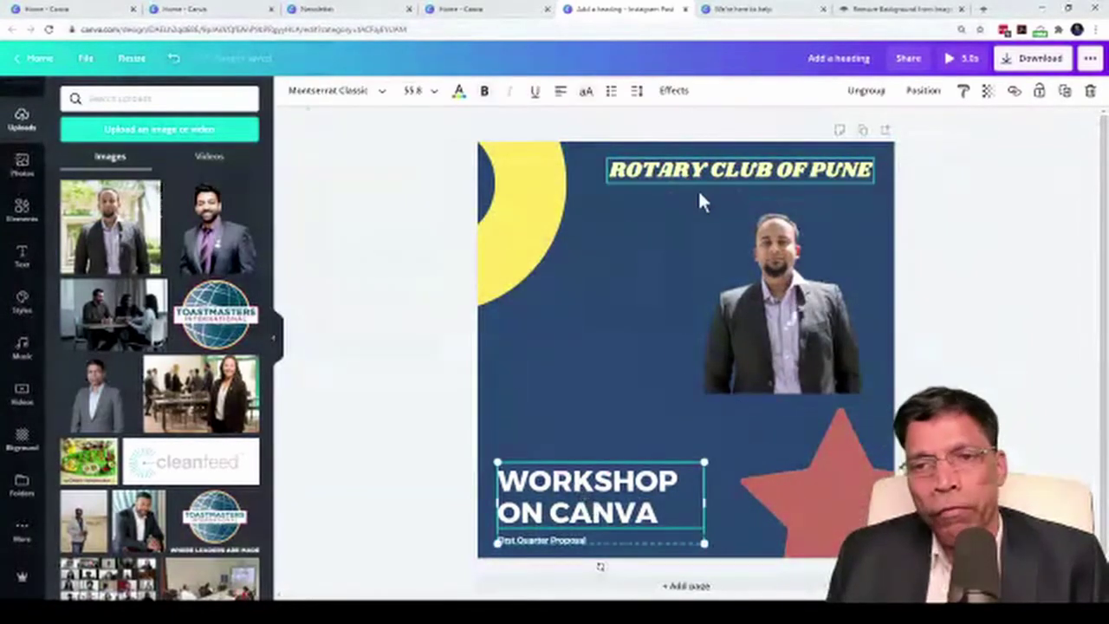
Select the page and reapply Rise after trying the Baseline animation.
{"action": "left_click_drag", "start_coordinate": [309, 99], "coordinate": [527, 267]}
{"action": "left_click", "coordinate": [372, 91]}
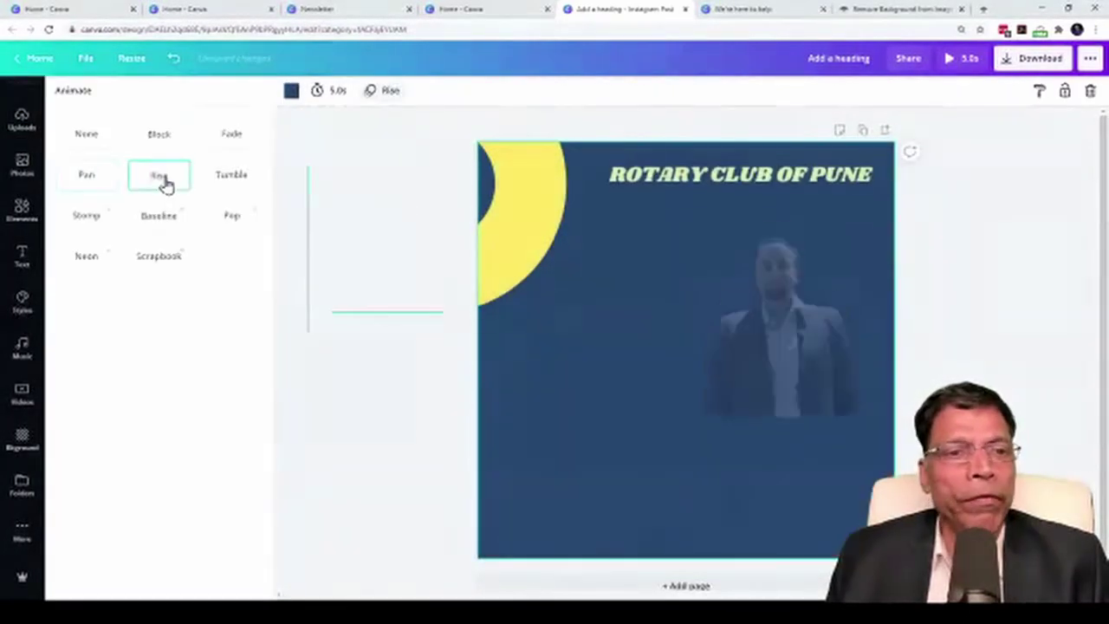
{"action": "left_click", "coordinate": [163, 216]}
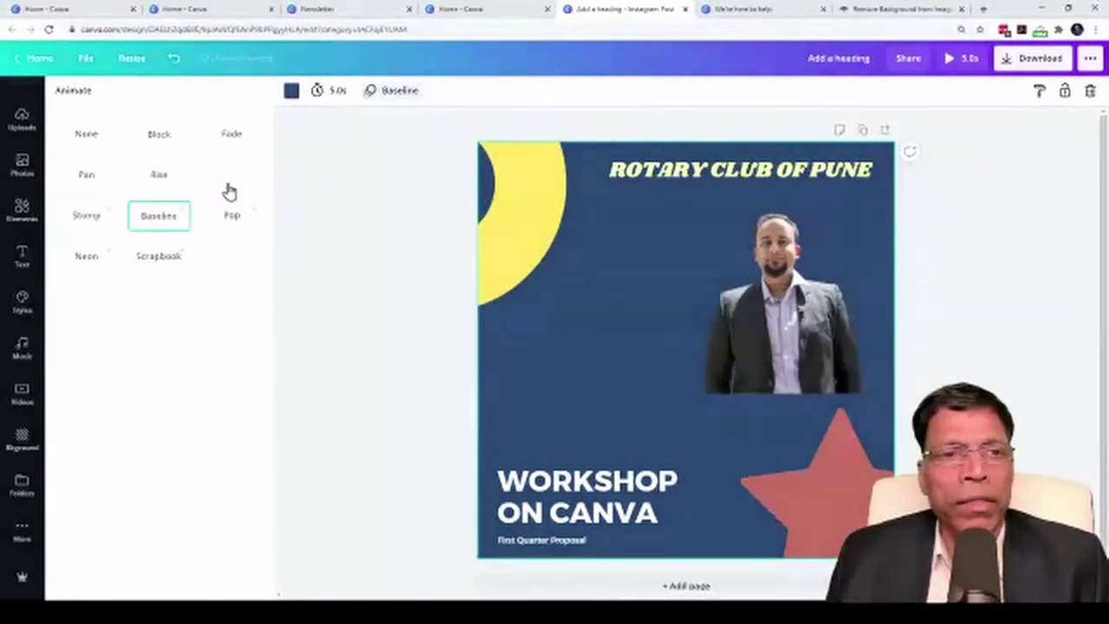
{"action": "left_click", "coordinate": [162, 176]}
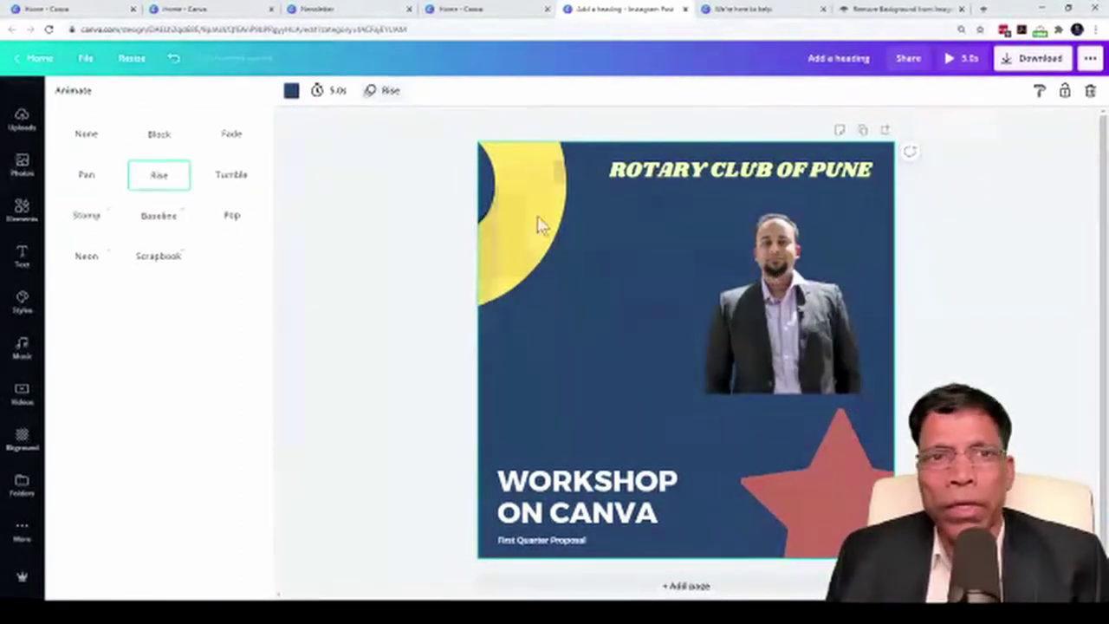
Lengthen the page duration from 5.0 to 8.5 seconds.
{"action": "left_click", "coordinate": [327, 97]}
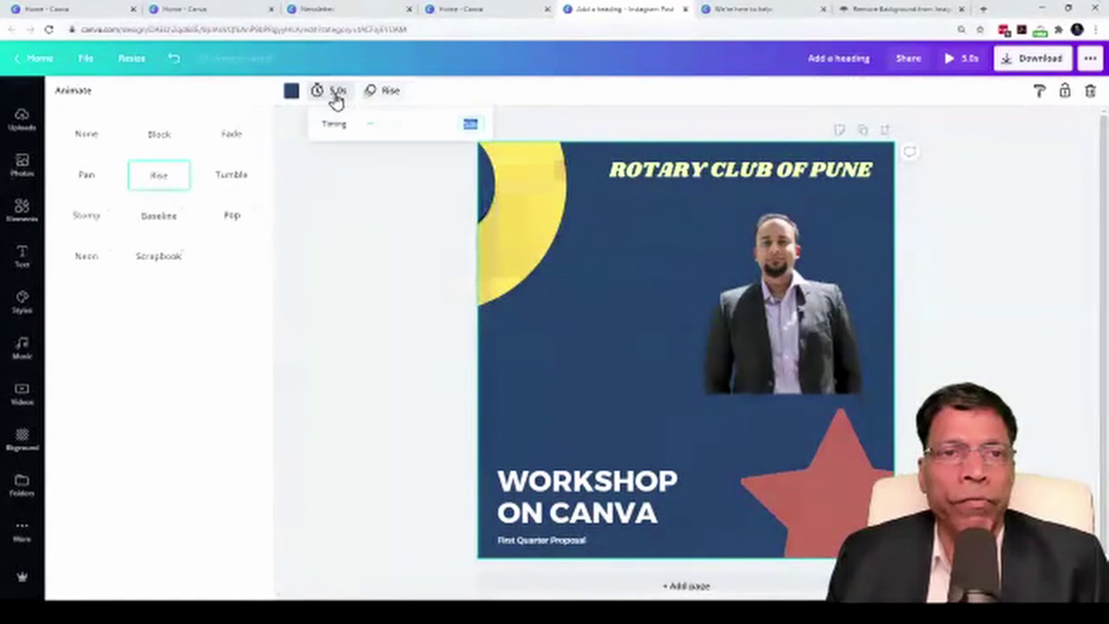
{"action": "left_click", "coordinate": [382, 125]}
{"action": "left_click_drag", "start_coordinate": [387, 130], "coordinate": [390, 129]}
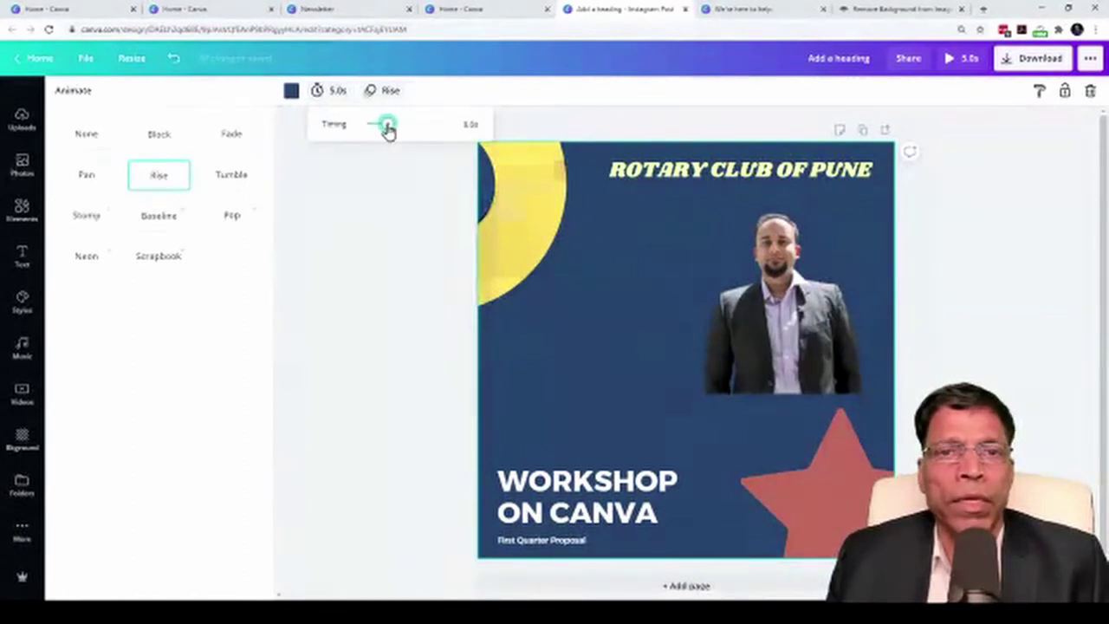
{"action": "left_click", "coordinate": [362, 202]}
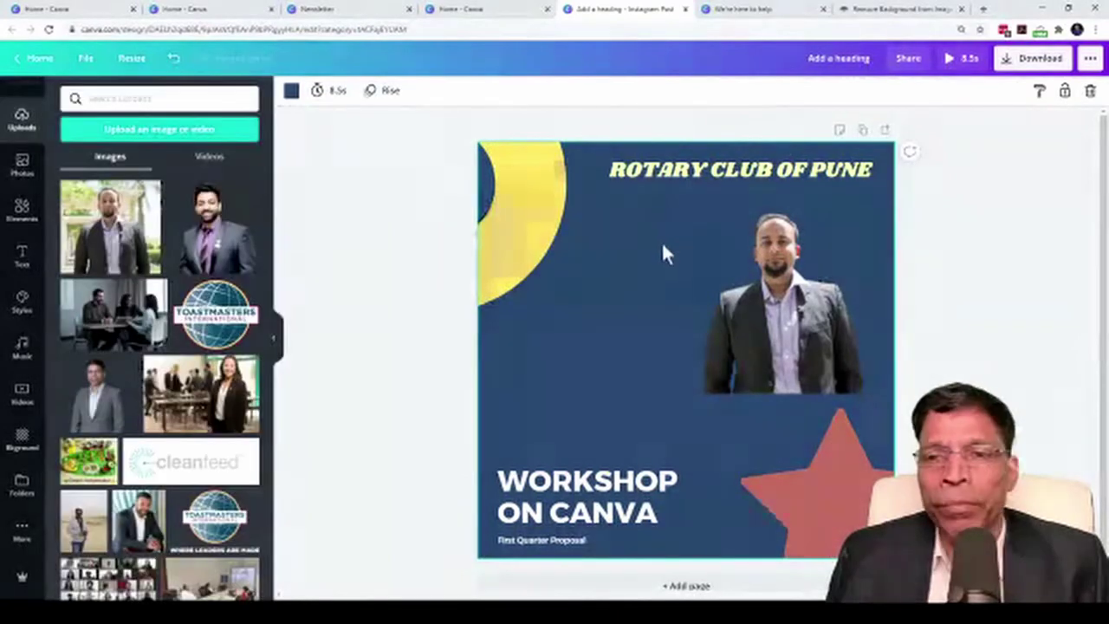
Add the Blizzards track as background music and preview the design with it.
{"action": "left_click", "coordinate": [22, 349]}
{"action": "scroll", "coordinate": [183, 272], "scroll_direction": "down", "scroll_amount": 8}
{"action": "scroll", "coordinate": [183, 272], "scroll_direction": "up", "scroll_amount": 10}
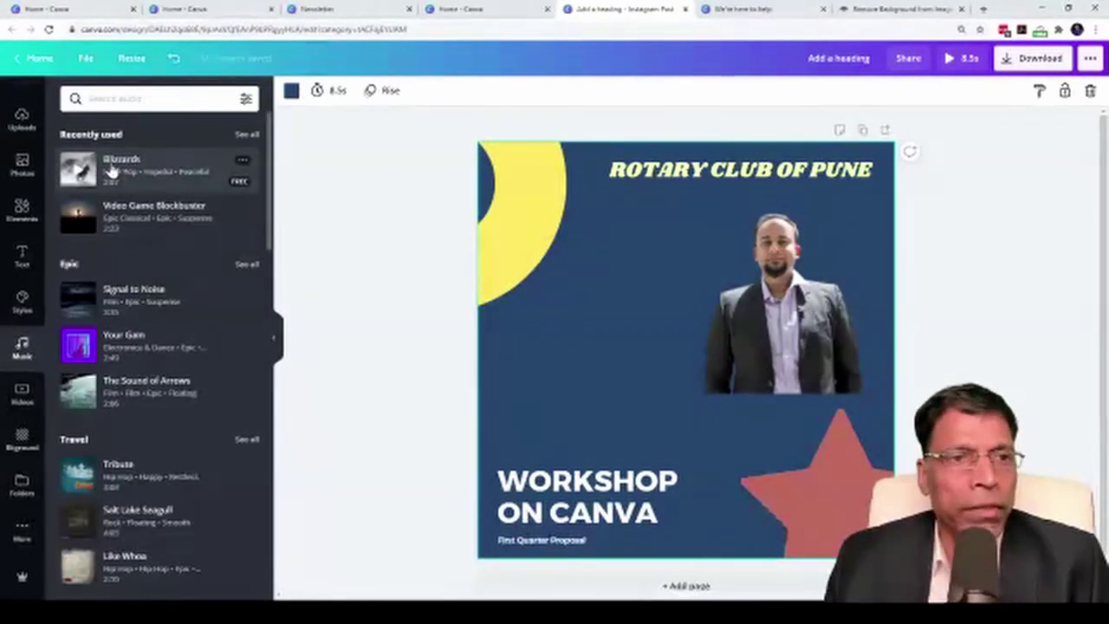
{"action": "left_click", "coordinate": [124, 173]}
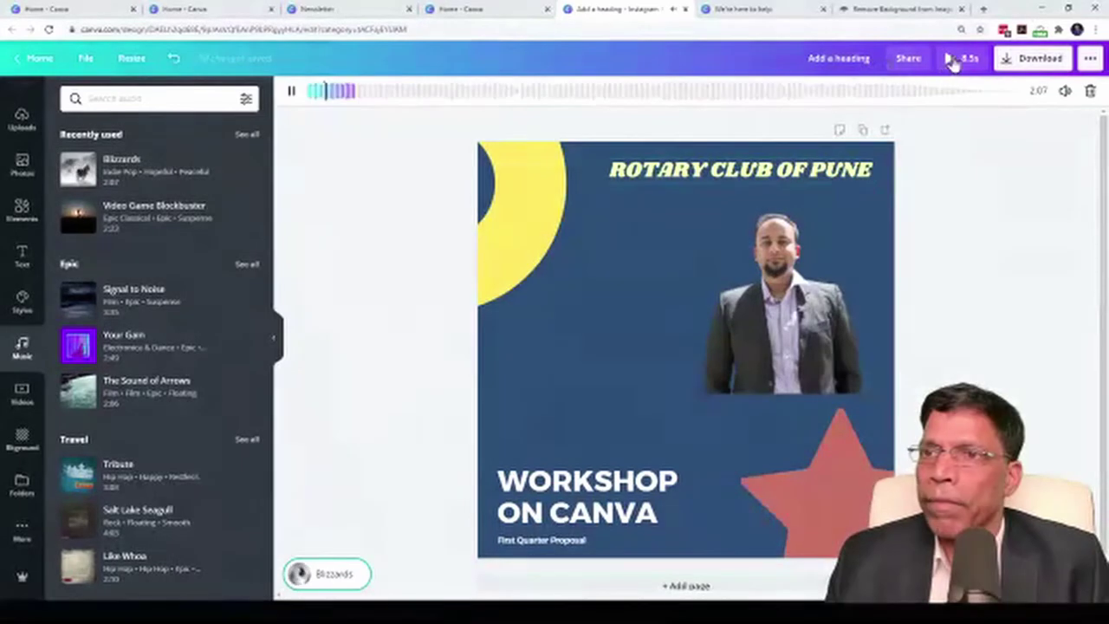
{"action": "left_click", "coordinate": [953, 58]}
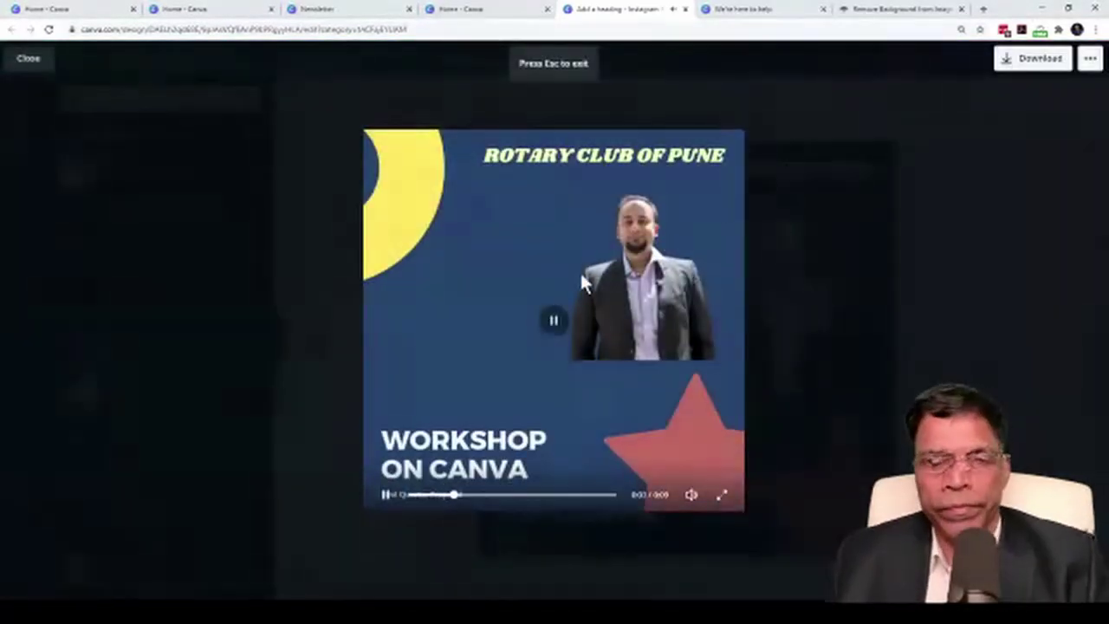
{"action": "key", "text": "Escape"}
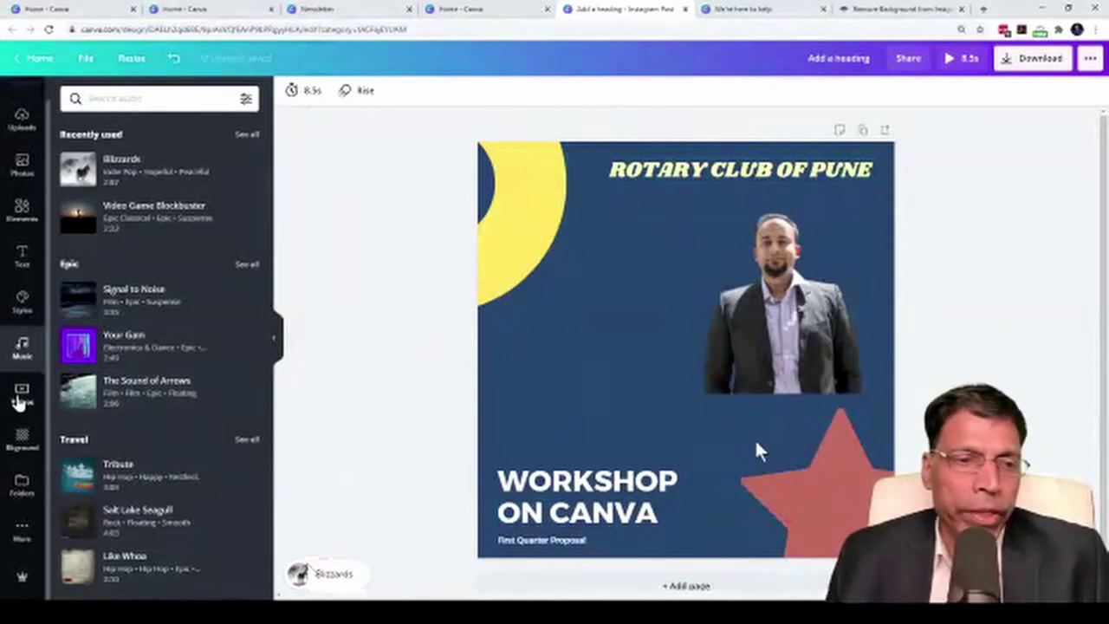
Place the bokeh Backgrounds video in the page's lower-left behind WORKSHOP ON CANVA, then preview it.
{"action": "left_click", "coordinate": [21, 394]}
{"action": "scroll", "coordinate": [118, 424], "scroll_direction": "down", "scroll_amount": 1}
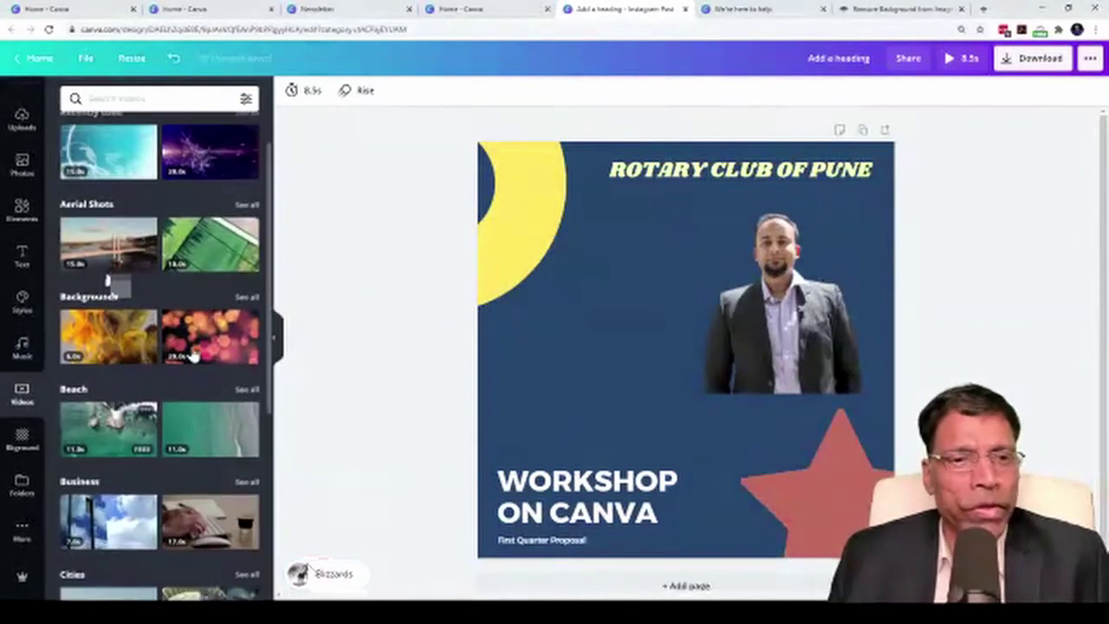
{"action": "left_click_drag", "start_coordinate": [206, 337], "coordinate": [575, 343]}
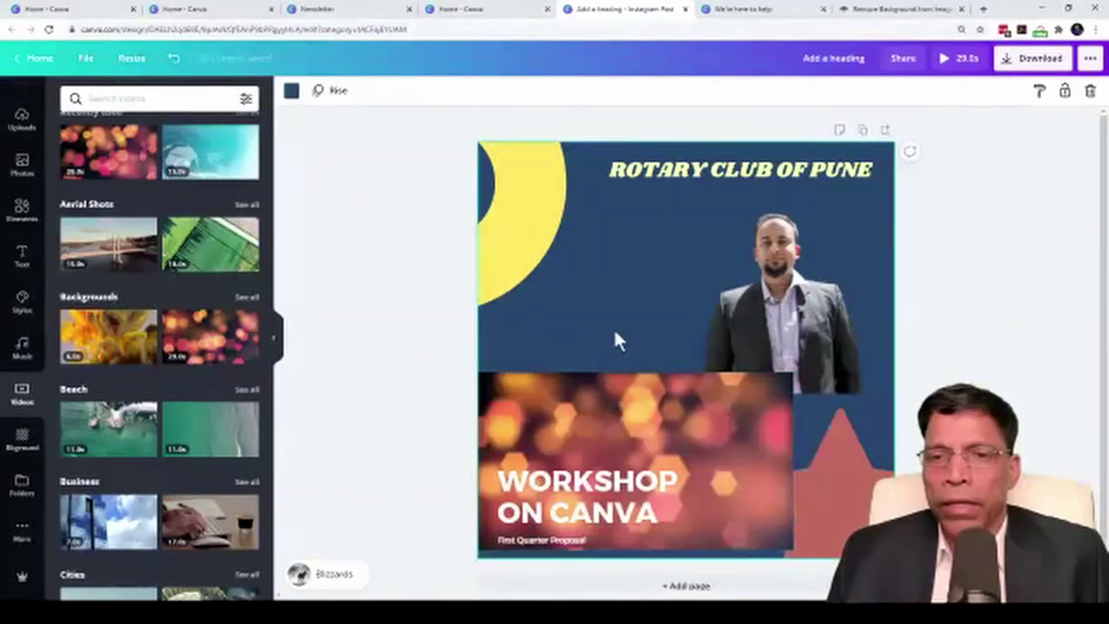
{"action": "left_click", "coordinate": [962, 59]}
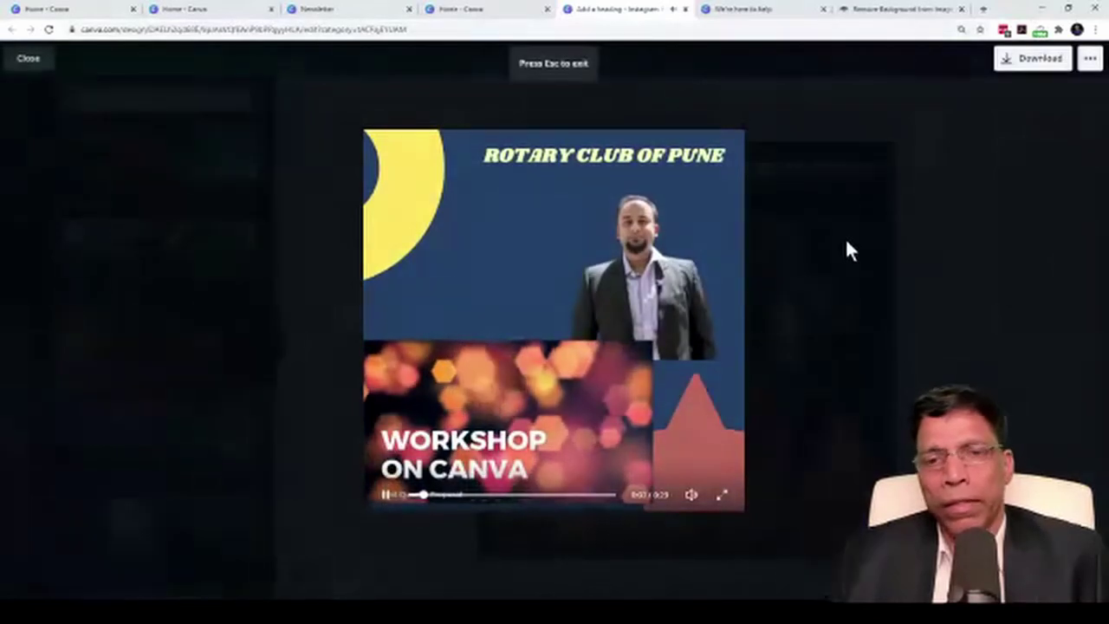
{"action": "key", "text": "Escape"}
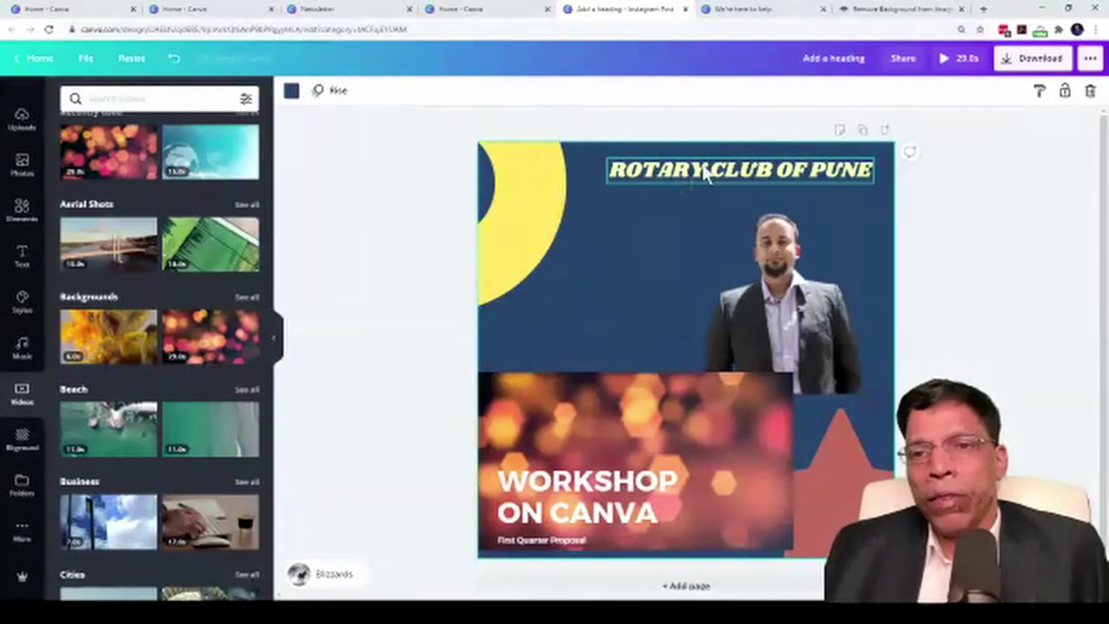
Nudge the man's photo slightly left so it sits just above the bokeh video.
{"action": "left_click", "coordinate": [709, 172]}
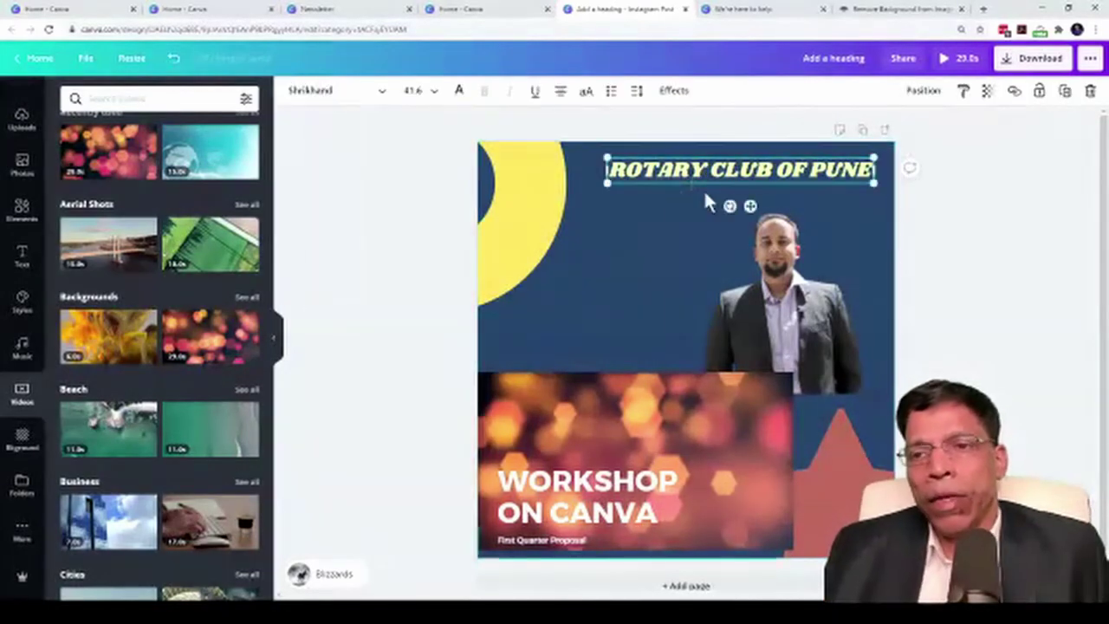
{"action": "left_click_drag", "start_coordinate": [790, 332], "coordinate": [768, 355]}
{"action": "left_click_drag", "start_coordinate": [307, 105], "coordinate": [564, 309]}
Select the heading, photo, yellow circle and bokeh video in turn to review the layout.
{"action": "left_click", "coordinate": [671, 178]}
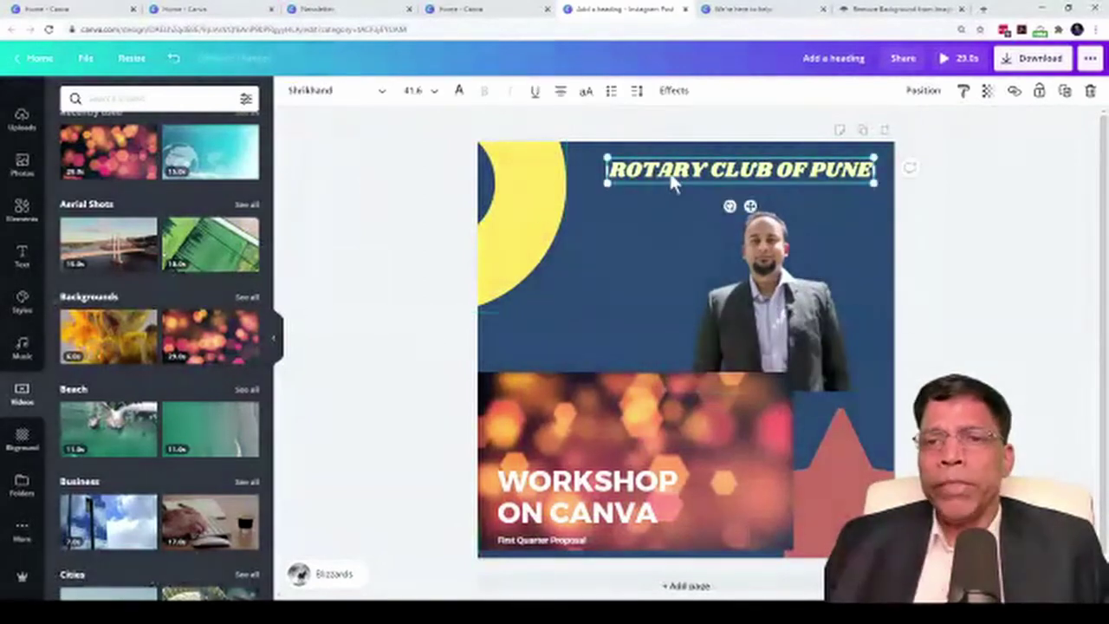
{"action": "left_click", "coordinate": [815, 276]}
{"action": "left_click", "coordinate": [525, 217]}
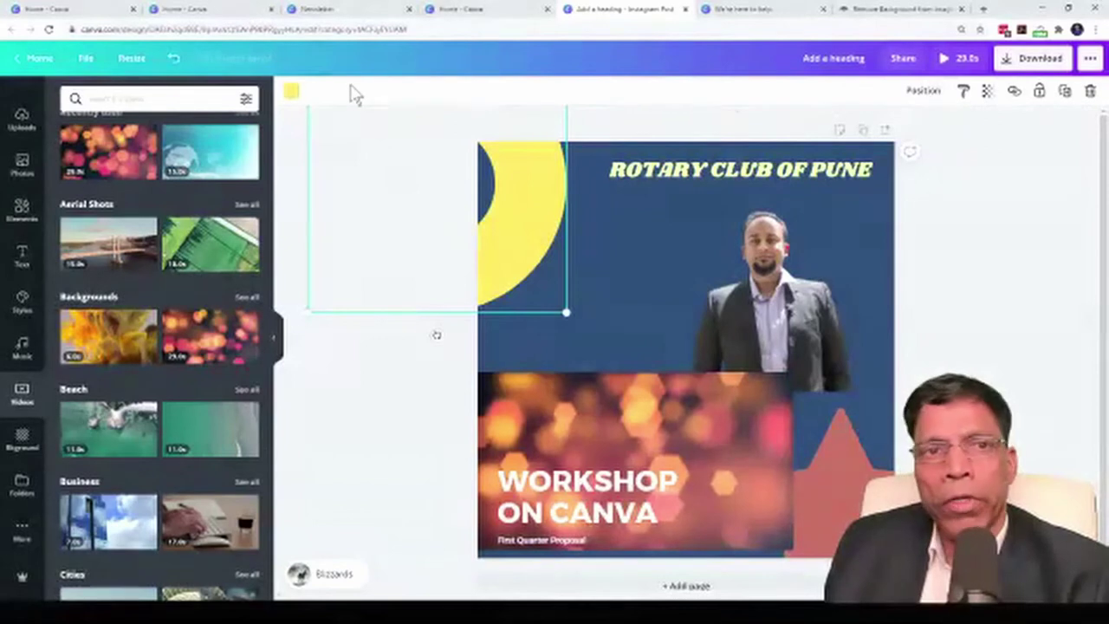
{"action": "left_click", "coordinate": [688, 176]}
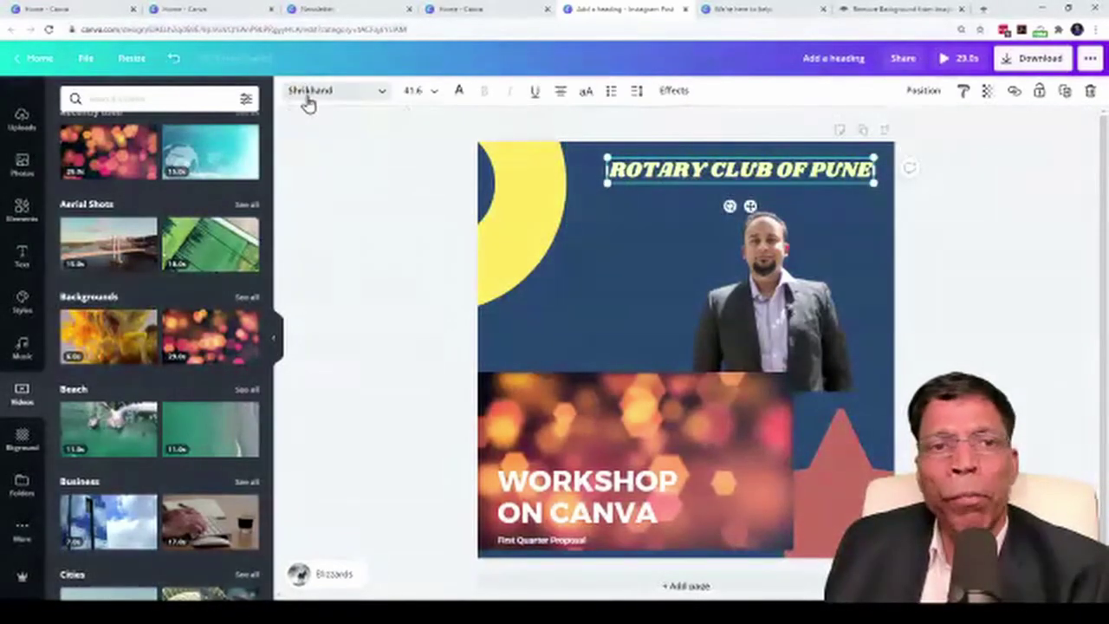
{"action": "left_click", "coordinate": [792, 293]}
{"action": "left_click", "coordinate": [607, 444]}
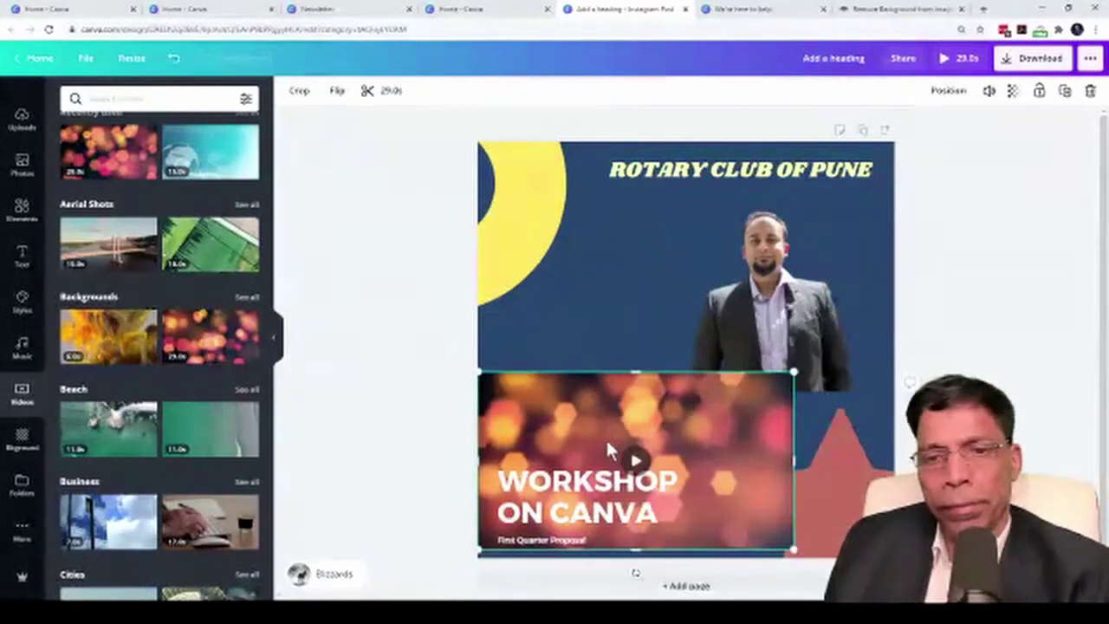
{"action": "left_click", "coordinate": [621, 360]}
{"action": "left_click", "coordinate": [599, 416]}
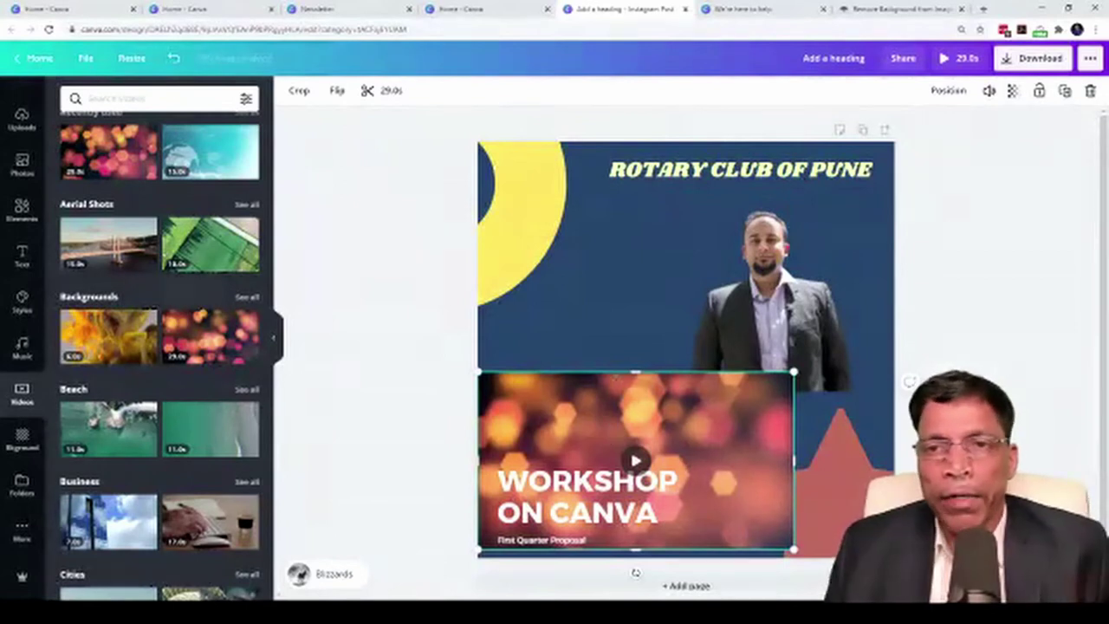
{"action": "left_click", "coordinate": [667, 178]}
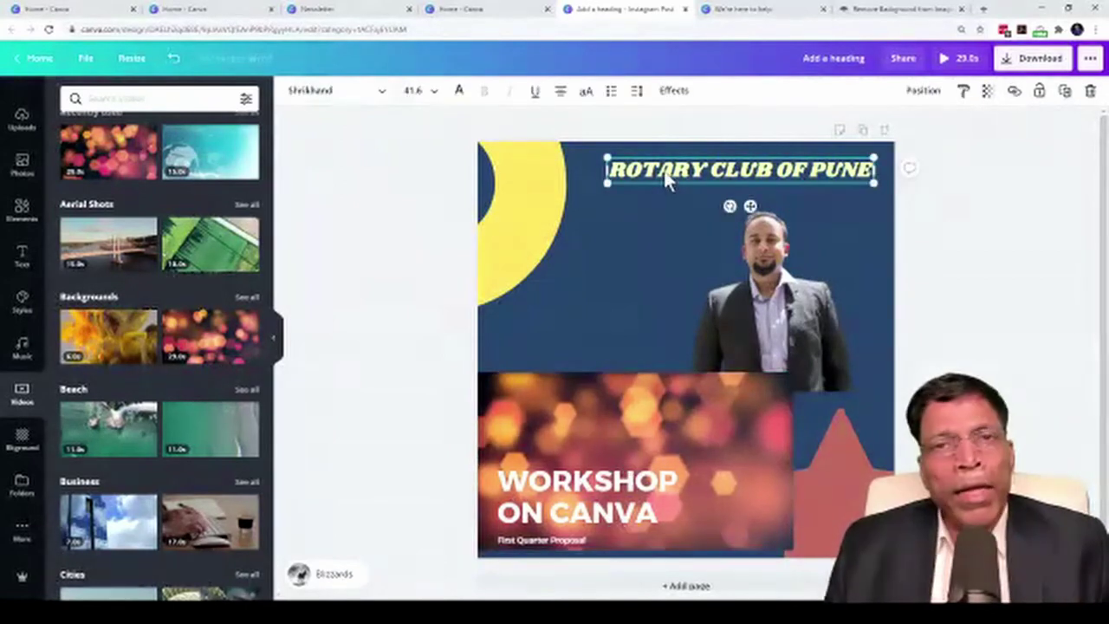
Browse the heading's font size options and switch its font to Horizon.
{"action": "left_click", "coordinate": [435, 94]}
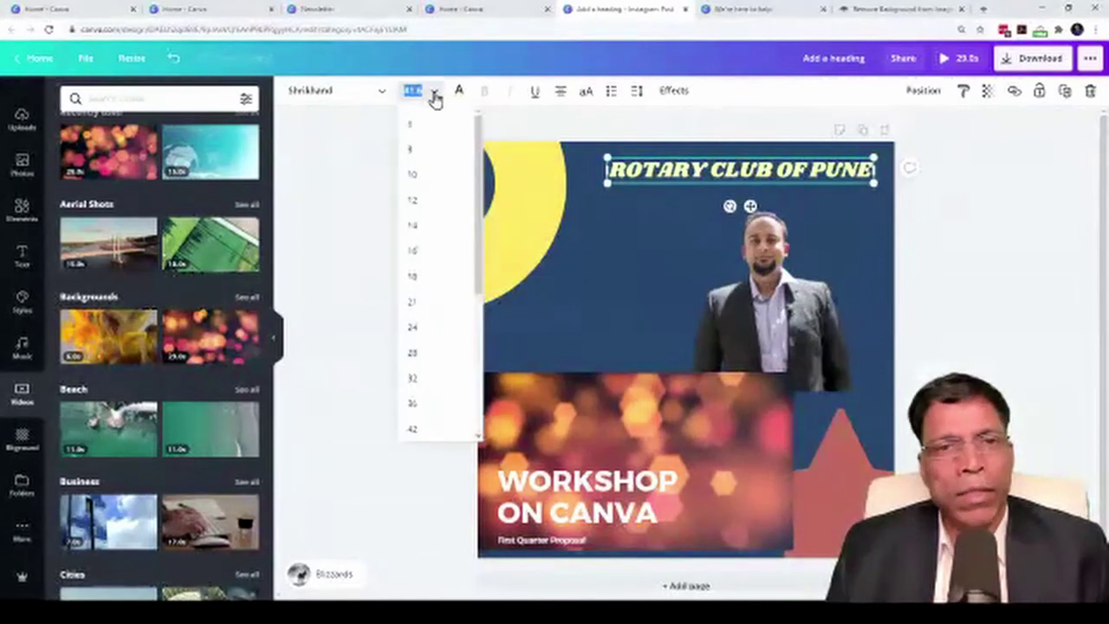
{"action": "scroll", "coordinate": [481, 215], "scroll_direction": "down", "scroll_amount": 2}
{"action": "left_click_drag", "start_coordinate": [481, 215], "coordinate": [483, 173]}
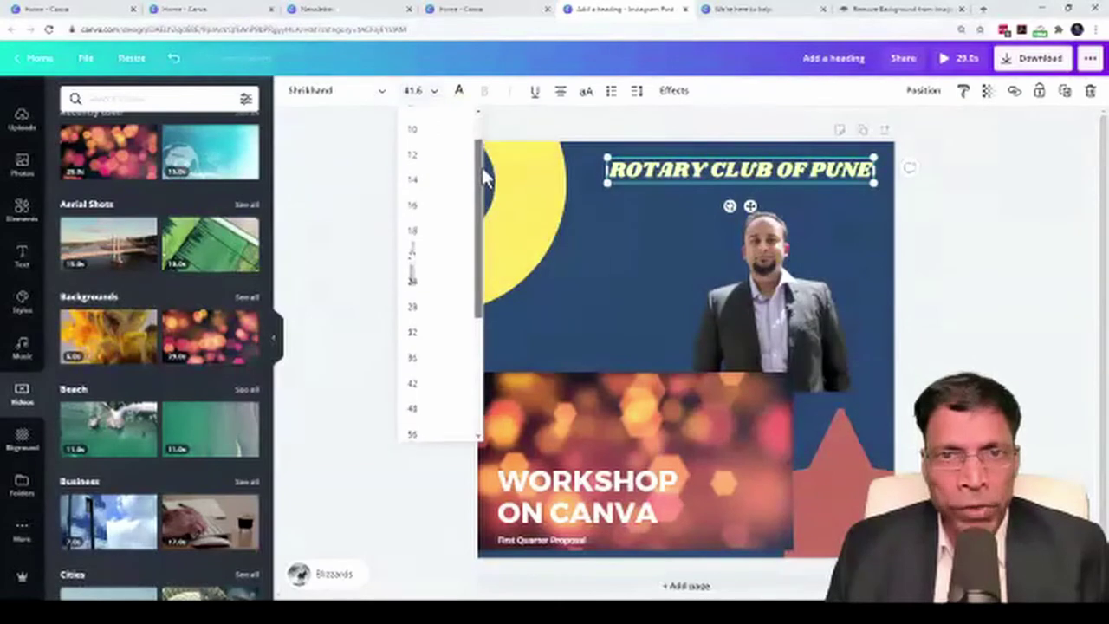
{"action": "left_click", "coordinate": [382, 97]}
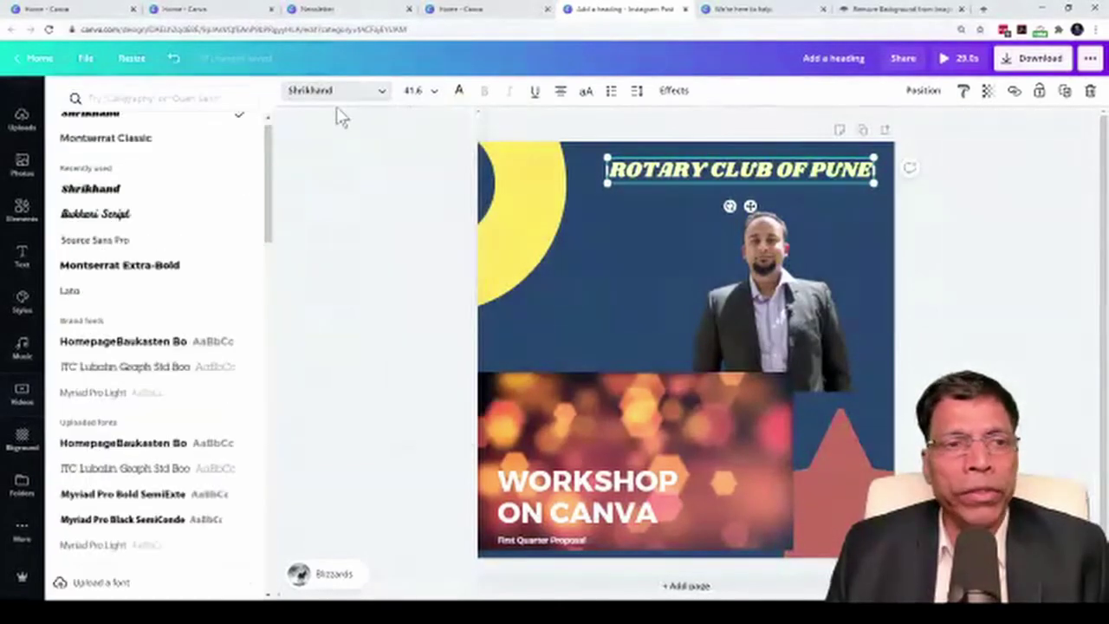
{"action": "left_click_drag", "start_coordinate": [272, 153], "coordinate": [263, 403]}
{"action": "left_click", "coordinate": [93, 381]}
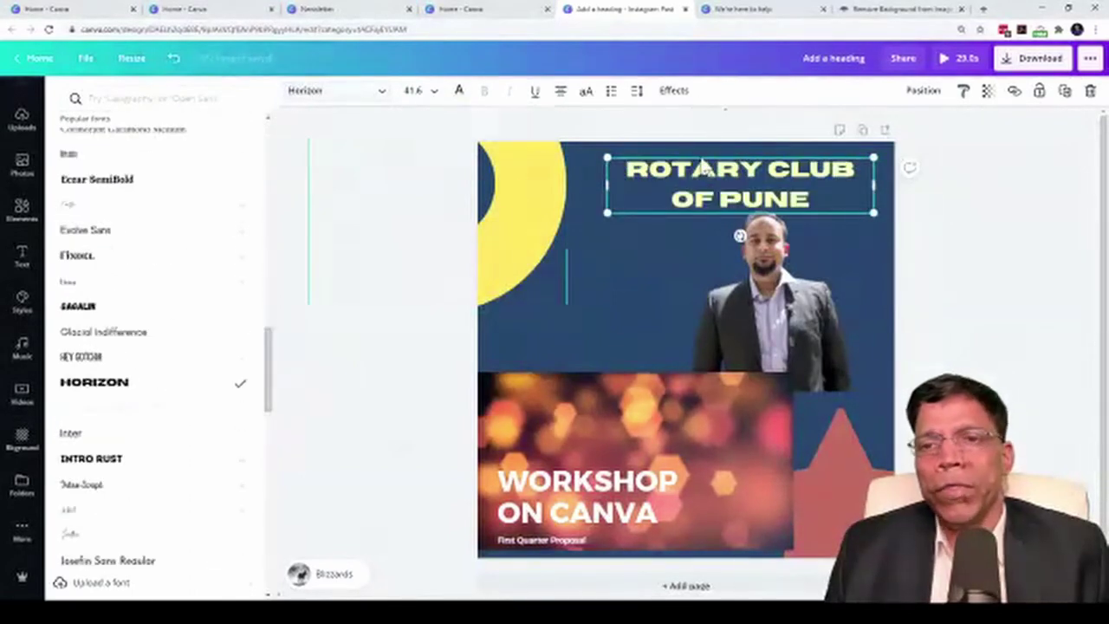
Raise the heading slightly and make its text yellow.
{"action": "left_click_drag", "start_coordinate": [704, 164], "coordinate": [704, 156]}
{"action": "left_click", "coordinate": [459, 91]}
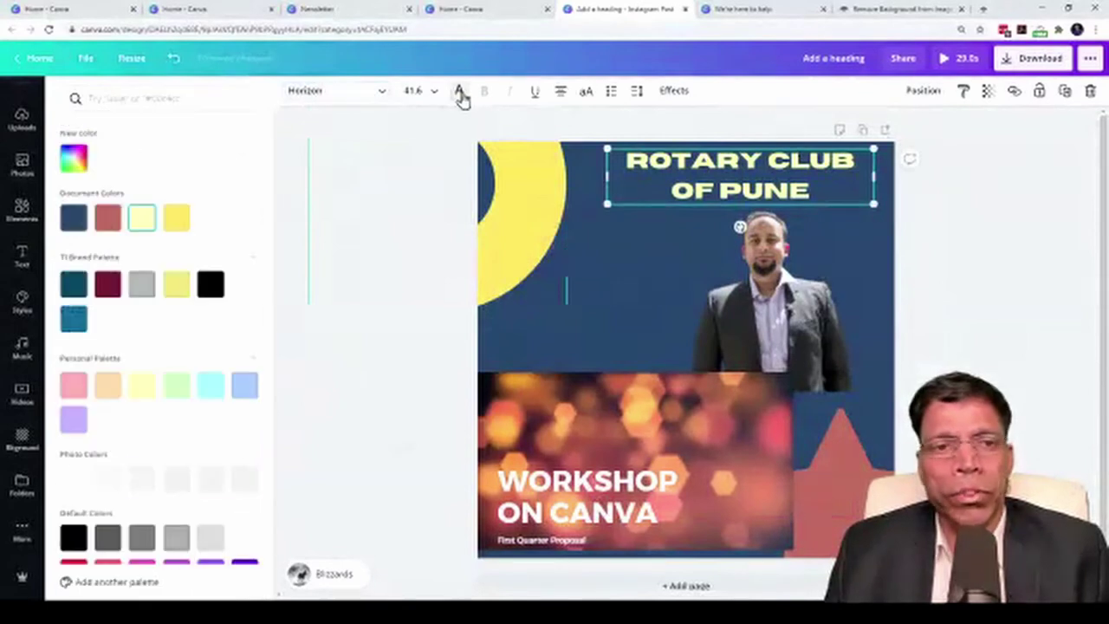
{"action": "left_click", "coordinate": [175, 220]}
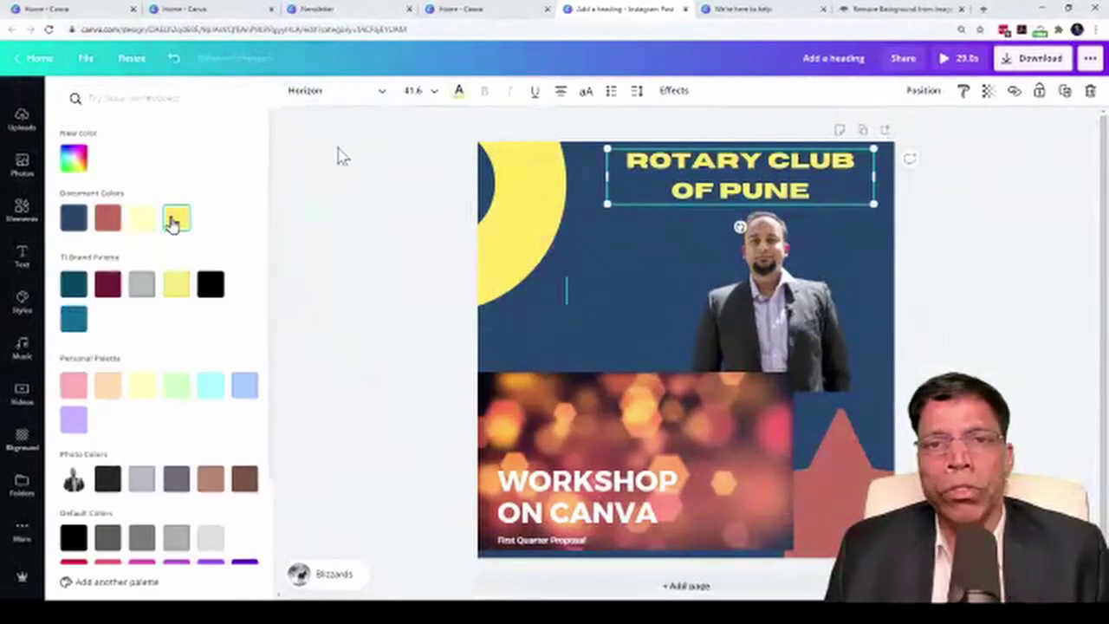
{"action": "left_click", "coordinate": [660, 167]}
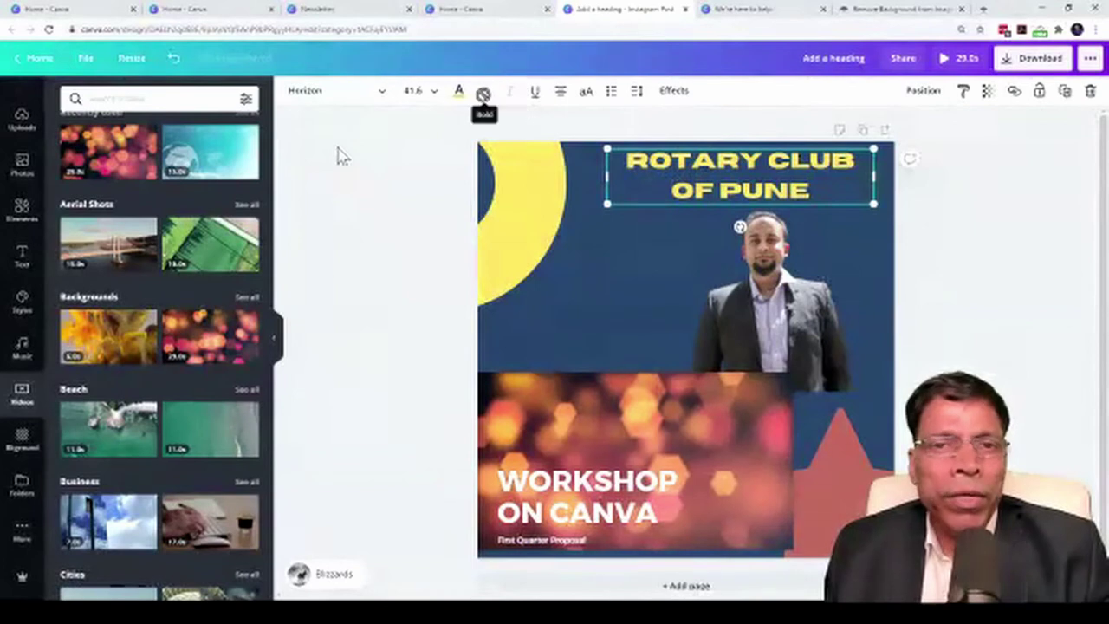
Set the heading to non-italic Montserrat Extra-Bold and move it down over the photo's middle.
{"action": "left_click", "coordinate": [425, 90]}
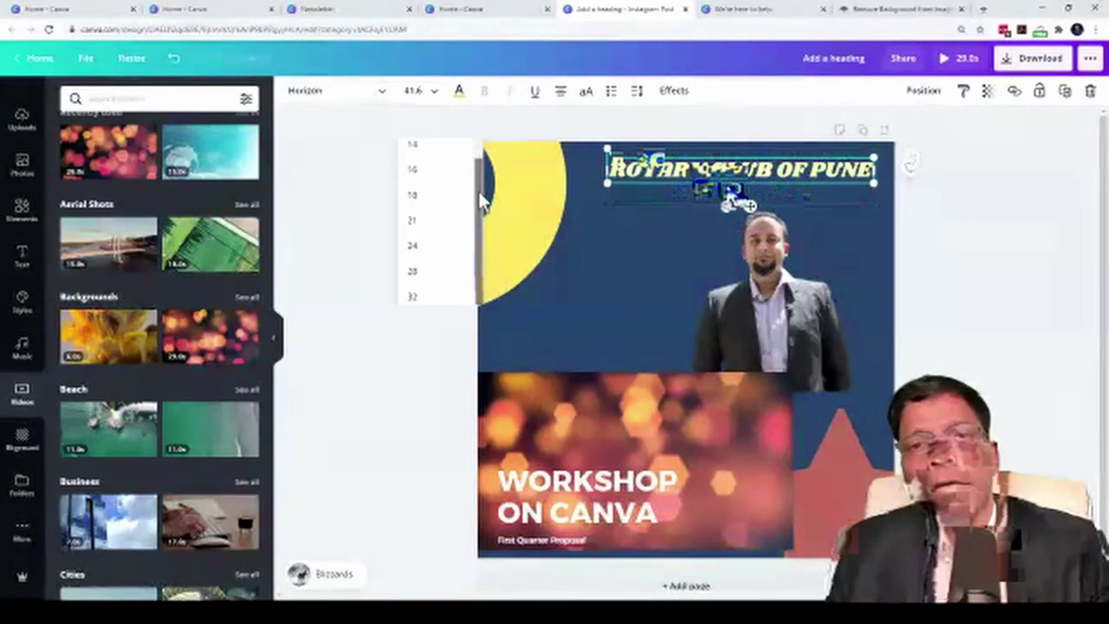
{"action": "left_click", "coordinate": [390, 119]}
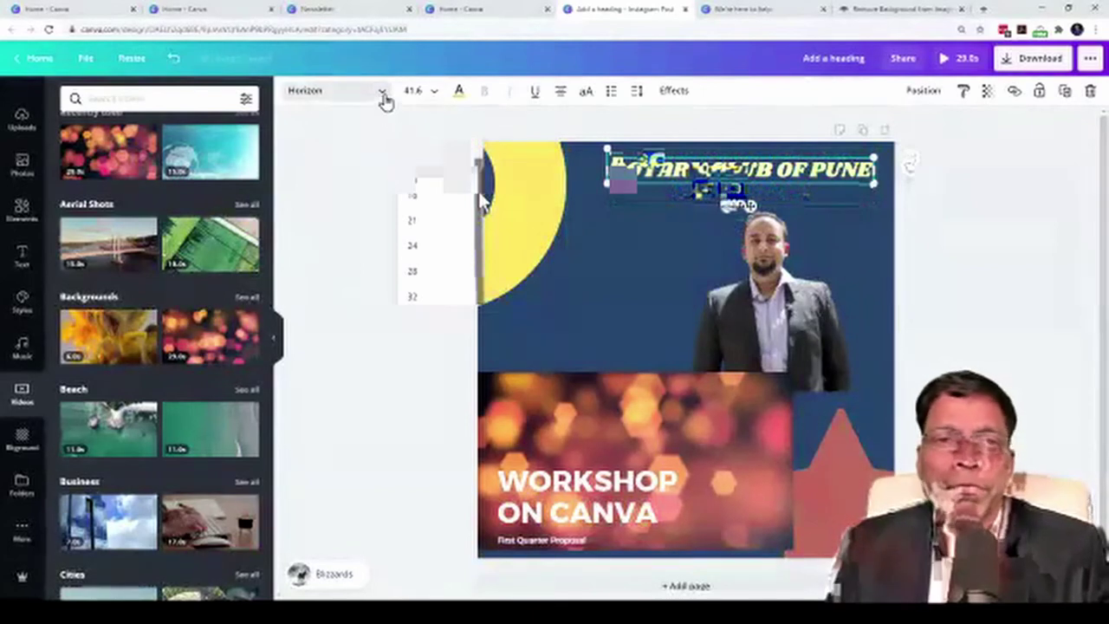
{"action": "left_click", "coordinate": [382, 93]}
{"action": "left_click", "coordinate": [109, 312]}
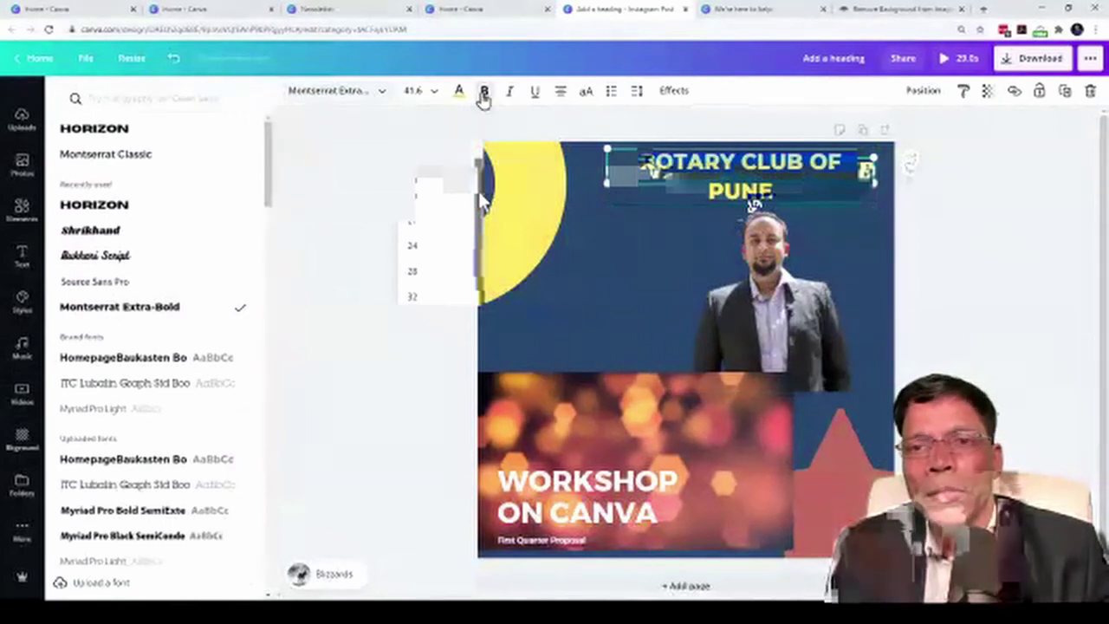
{"action": "left_click", "coordinate": [512, 92]}
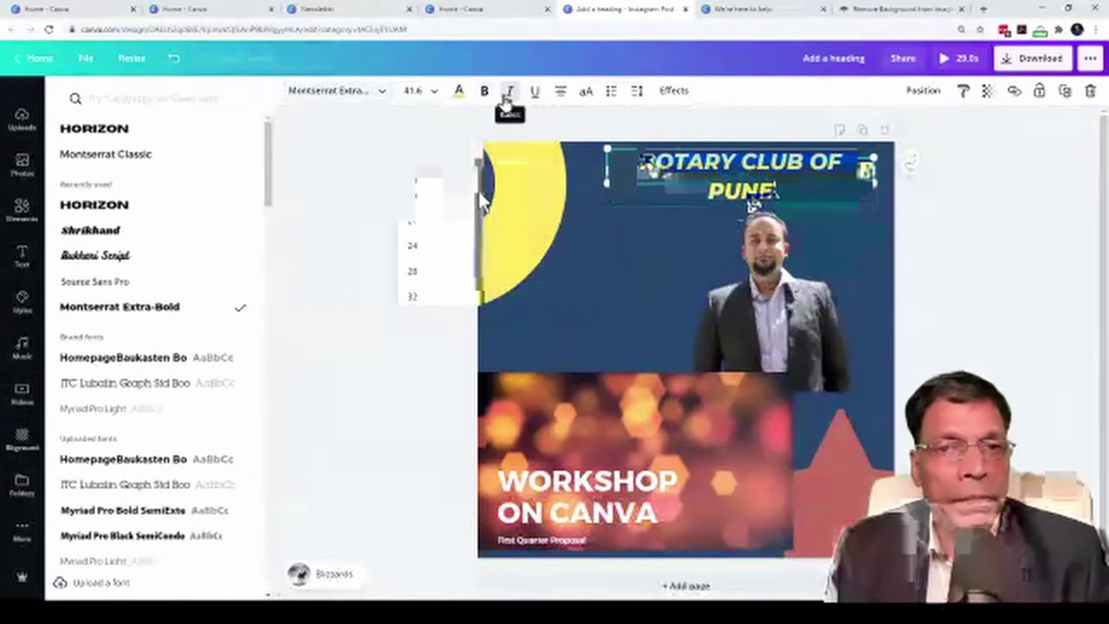
{"action": "left_click", "coordinate": [510, 91]}
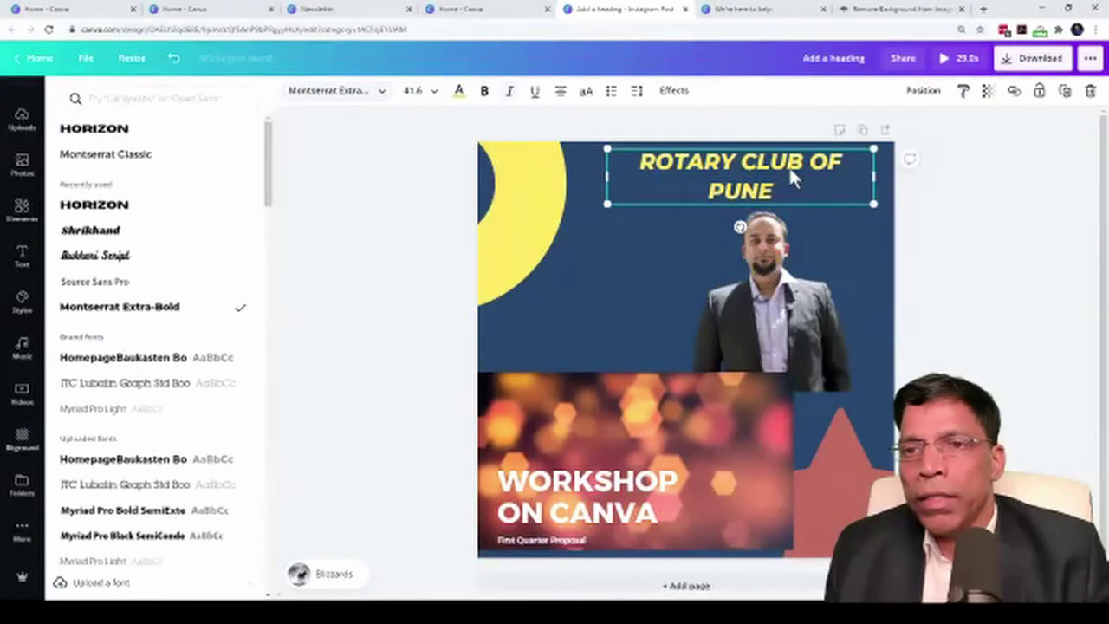
{"action": "left_click_drag", "start_coordinate": [789, 172], "coordinate": [804, 318]}
{"action": "key", "text": "Escape"}
Place the heading over the man's photo and send it back one layer.
{"action": "left_click_drag", "start_coordinate": [665, 338], "coordinate": [681, 343]}
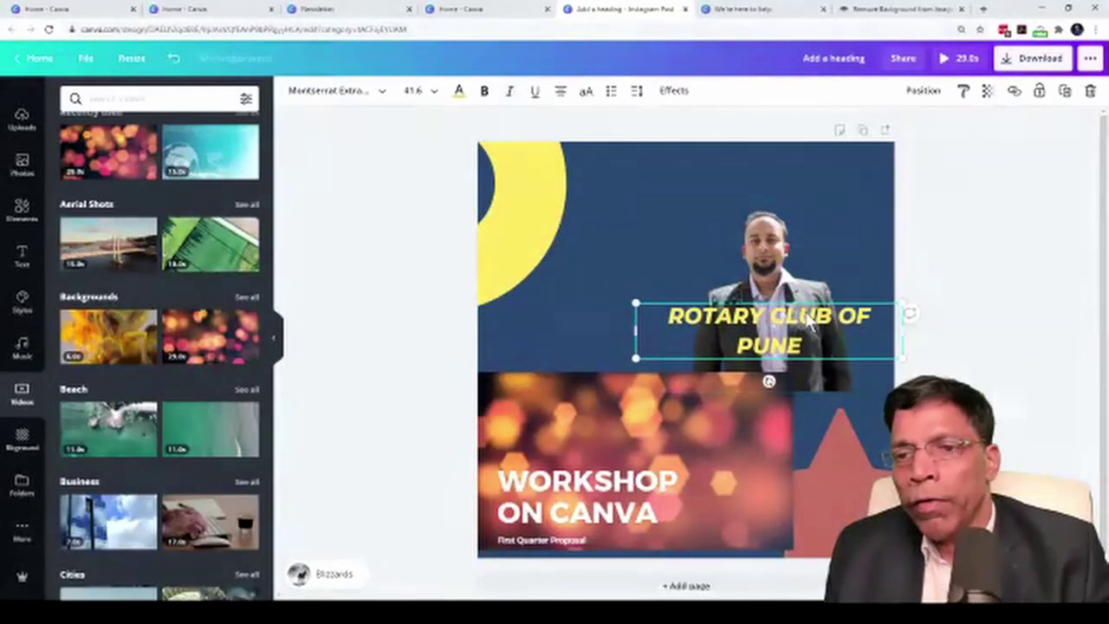
{"action": "left_click", "coordinate": [924, 91]}
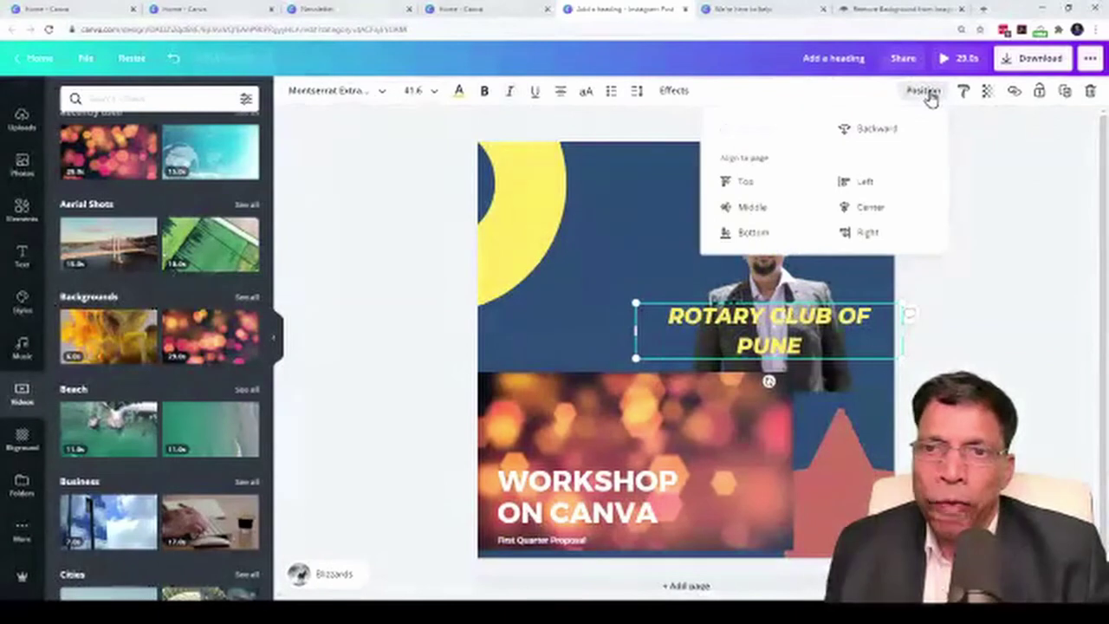
{"action": "left_click", "coordinate": [877, 130]}
{"action": "left_click", "coordinate": [743, 190]}
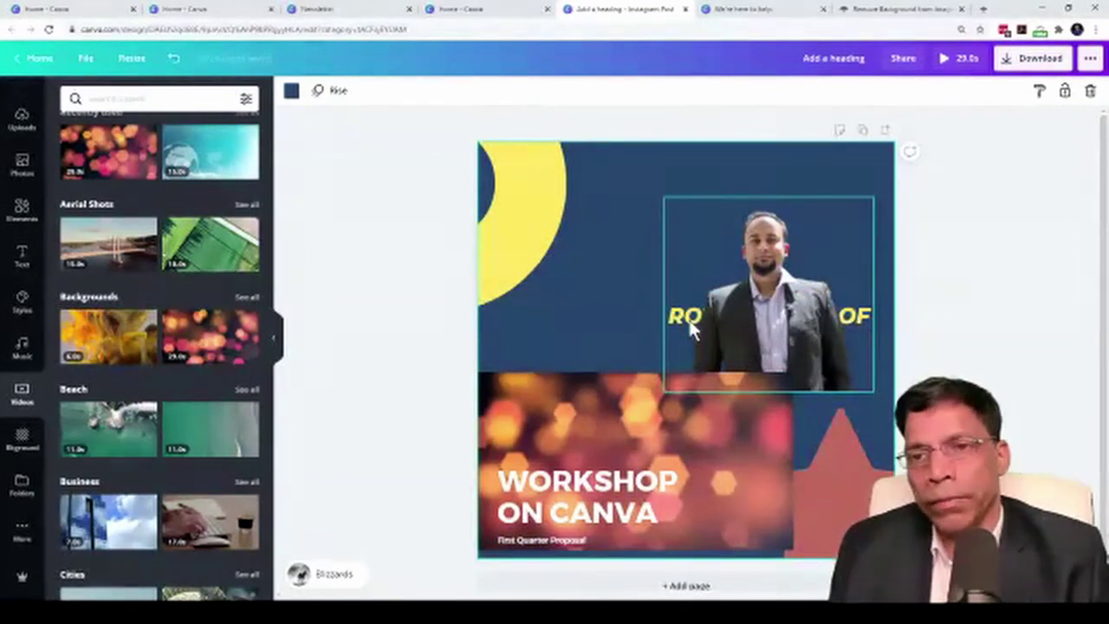
Send the man's photo backward so the heading shows in front, then nudge the heading down-right.
{"action": "left_click", "coordinate": [771, 322]}
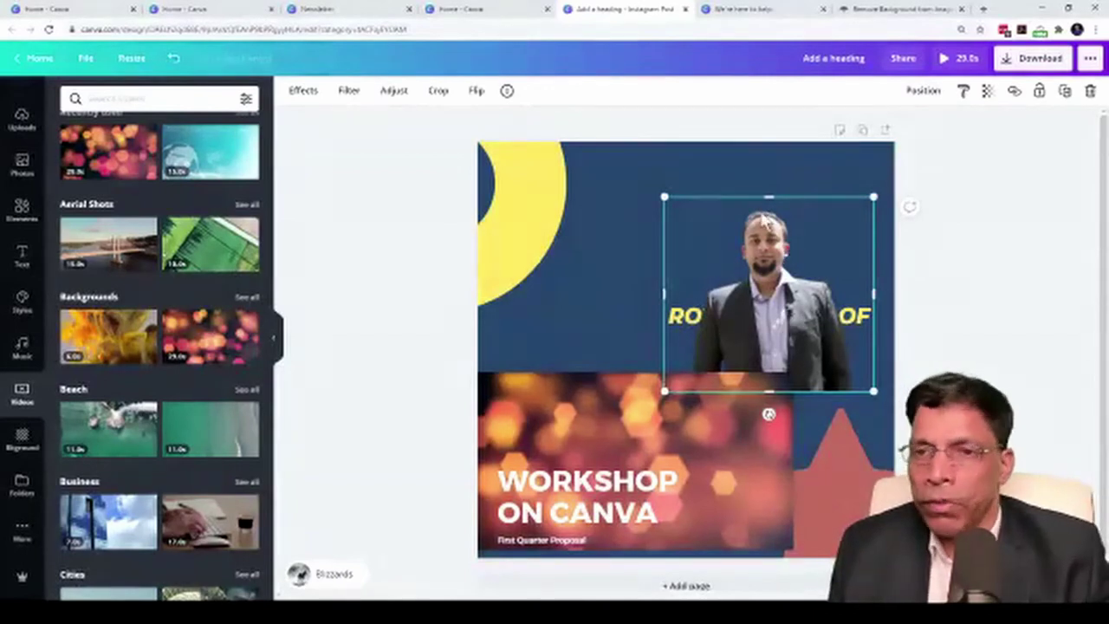
{"action": "left_click", "coordinate": [922, 91]}
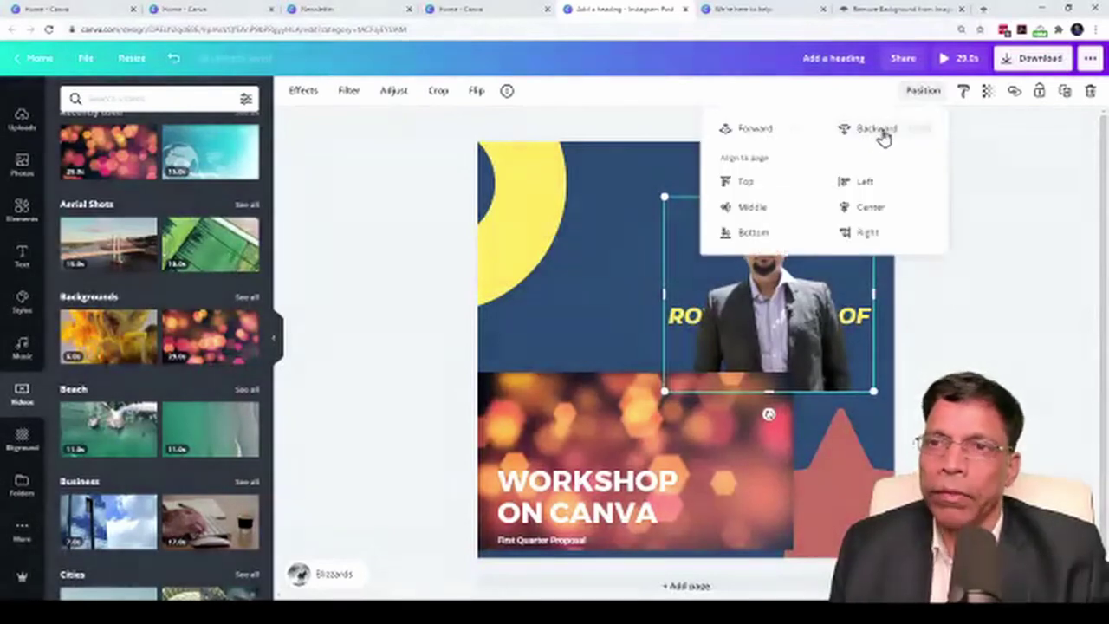
{"action": "left_click", "coordinate": [881, 139]}
{"action": "left_click", "coordinate": [584, 279]}
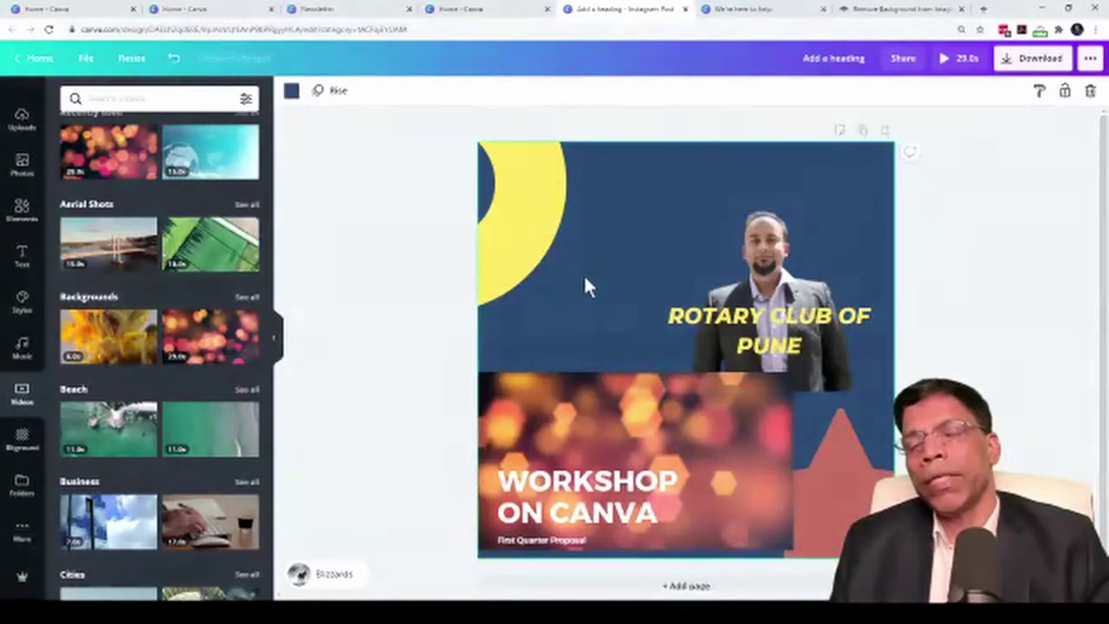
{"action": "left_click", "coordinate": [727, 316]}
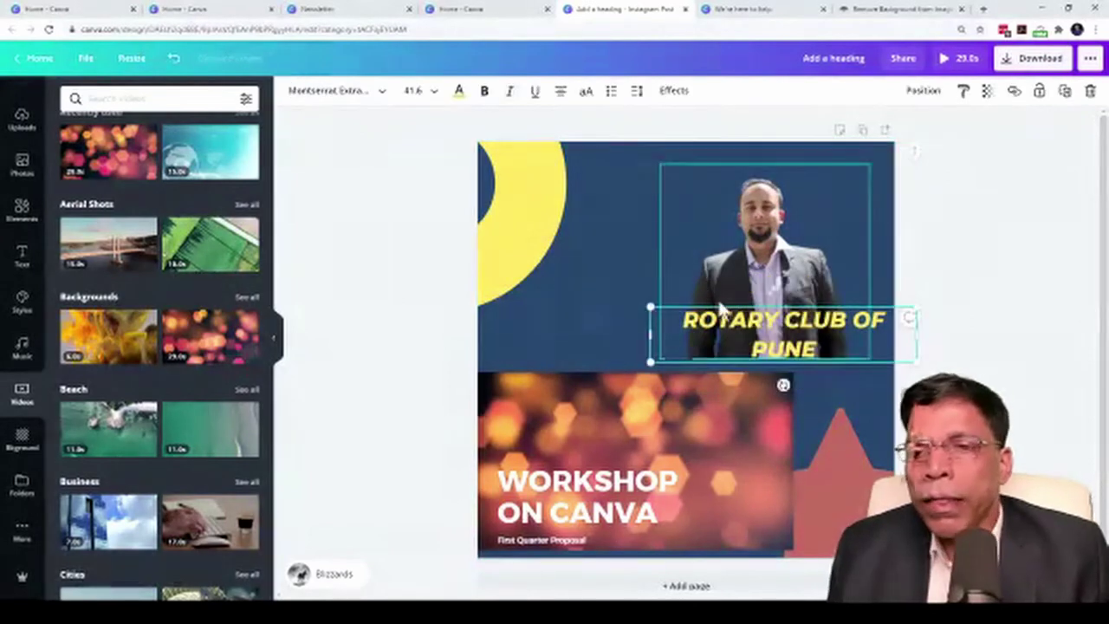
{"action": "left_click_drag", "start_coordinate": [728, 316], "coordinate": [738, 314]}
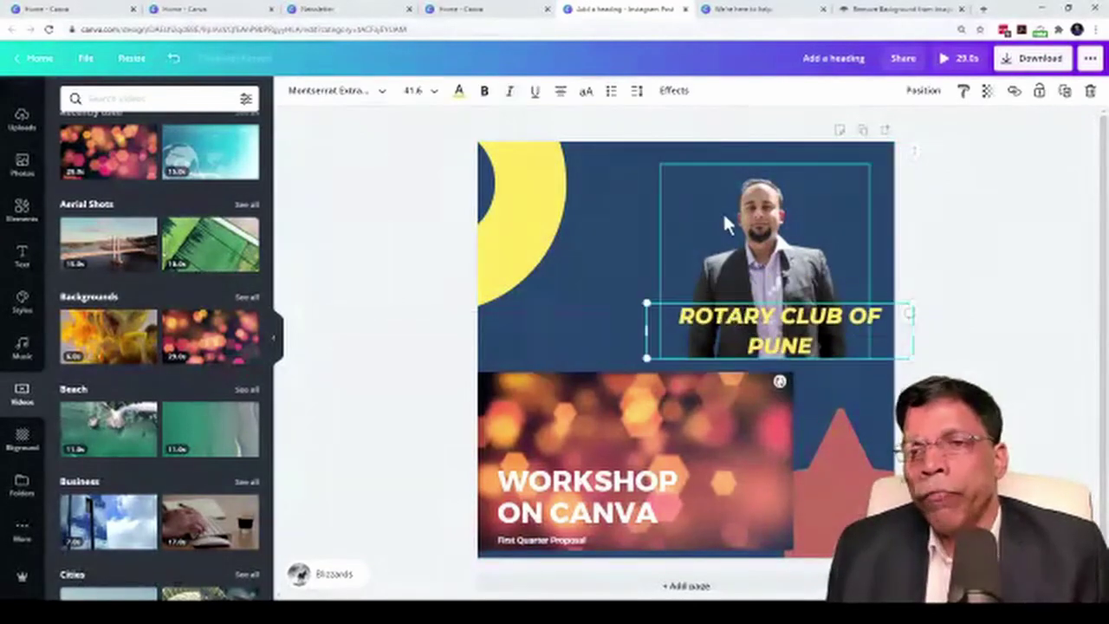
{"action": "left_click", "coordinate": [762, 234]}
{"action": "left_click_drag", "start_coordinate": [308, 106], "coordinate": [542, 301]}
Group the man's photo with the heading, then move and shrink the group.
{"action": "left_click", "coordinate": [789, 208]}
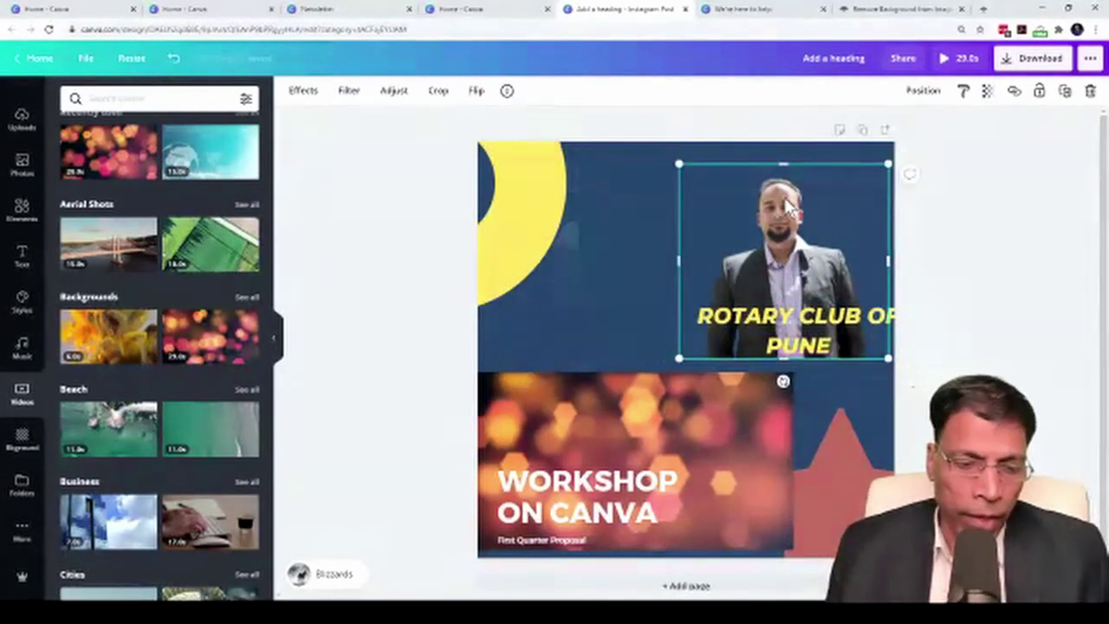
{"action": "left_click", "coordinate": [800, 317], "text": "shift"}
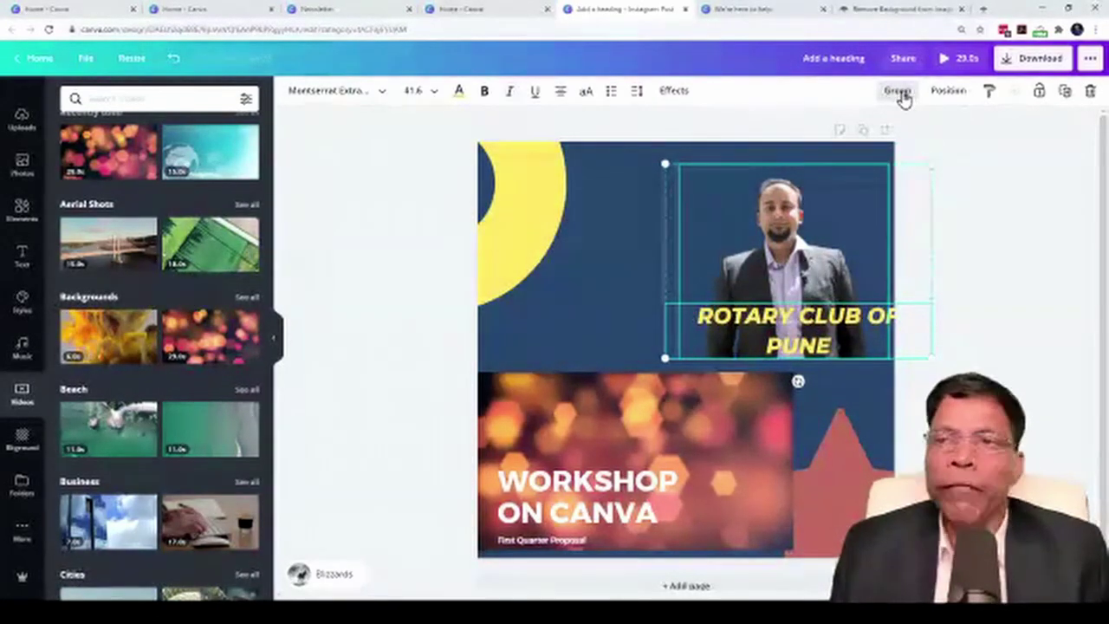
{"action": "left_click", "coordinate": [901, 99]}
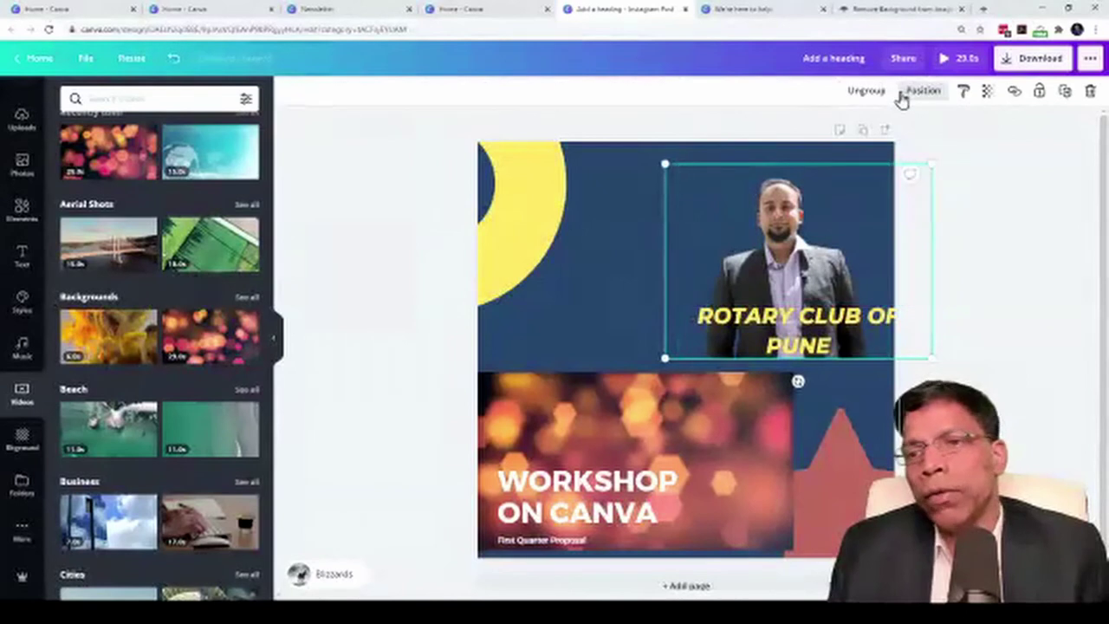
{"action": "left_click", "coordinate": [964, 303]}
{"action": "left_click_drag", "start_coordinate": [793, 262], "coordinate": [697, 258]}
{"action": "left_click_drag", "start_coordinate": [835, 161], "coordinate": [759, 236]}
{"action": "left_click_drag", "start_coordinate": [693, 269], "coordinate": [775, 242]}
{"action": "key", "text": "ctrl+z"}
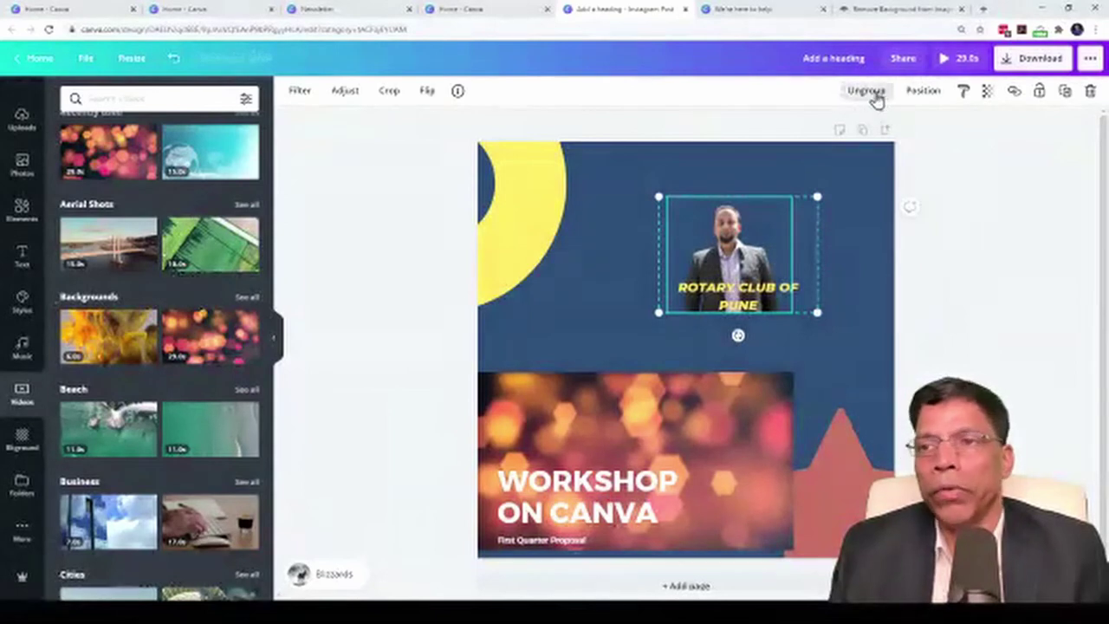
Ungroup the photo and heading, keeping the heading at size 37.5 across his lower torso.
{"action": "left_click", "coordinate": [866, 90]}
{"action": "left_click", "coordinate": [728, 251]}
{"action": "left_click_drag", "start_coordinate": [738, 294], "coordinate": [766, 322]}
{"action": "key", "text": "ctrl+z"}
{"action": "key", "text": "ctrl+z"}
{"action": "key", "text": "ctrl+z"}
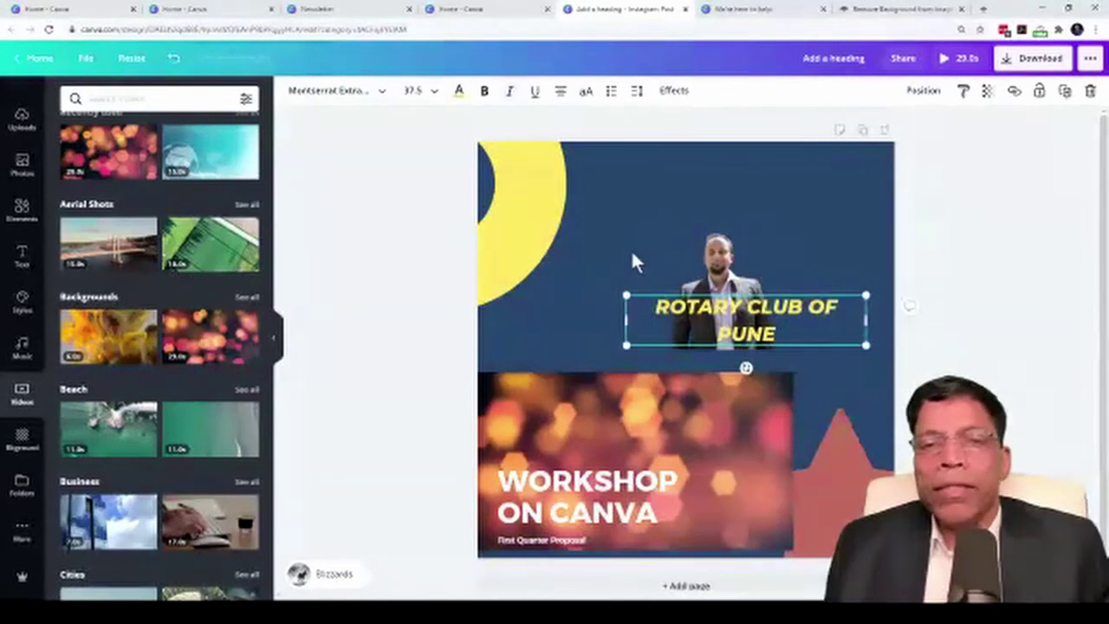
Try making the yellow circle semi-transparent.
{"action": "left_click", "coordinate": [534, 212]}
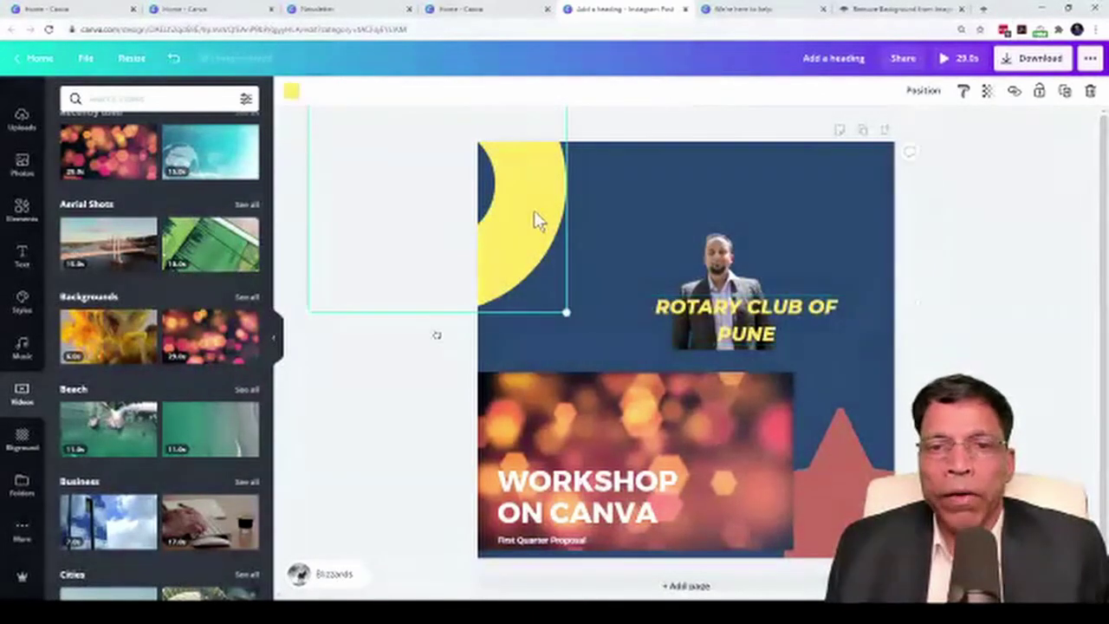
{"action": "left_click", "coordinate": [985, 93]}
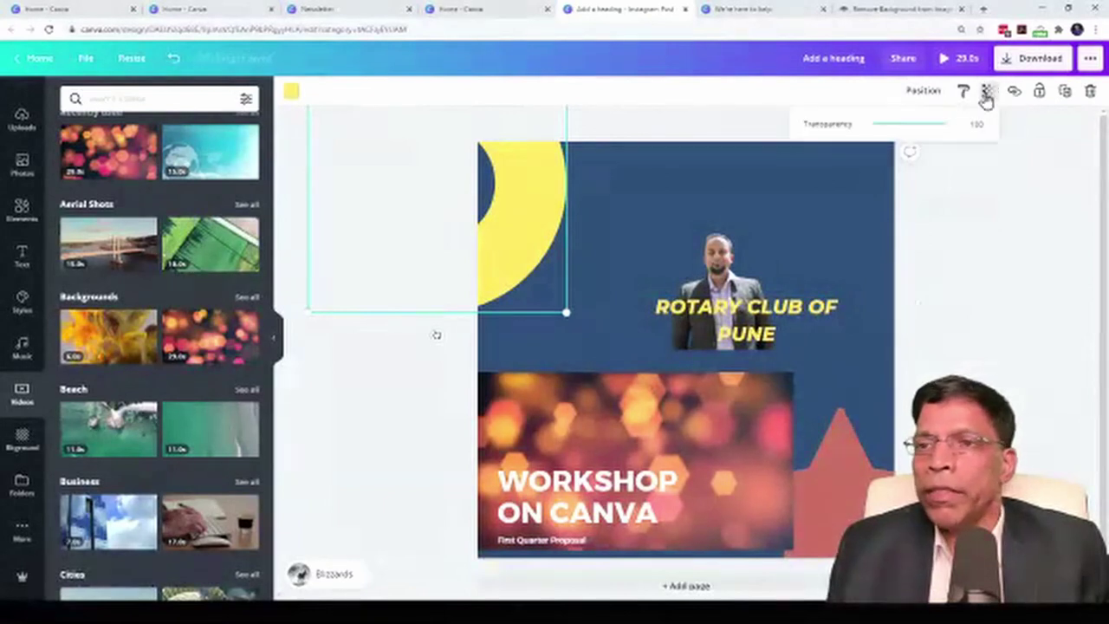
{"action": "left_click_drag", "start_coordinate": [951, 132], "coordinate": [927, 145]}
{"action": "left_click", "coordinate": [1057, 267]}
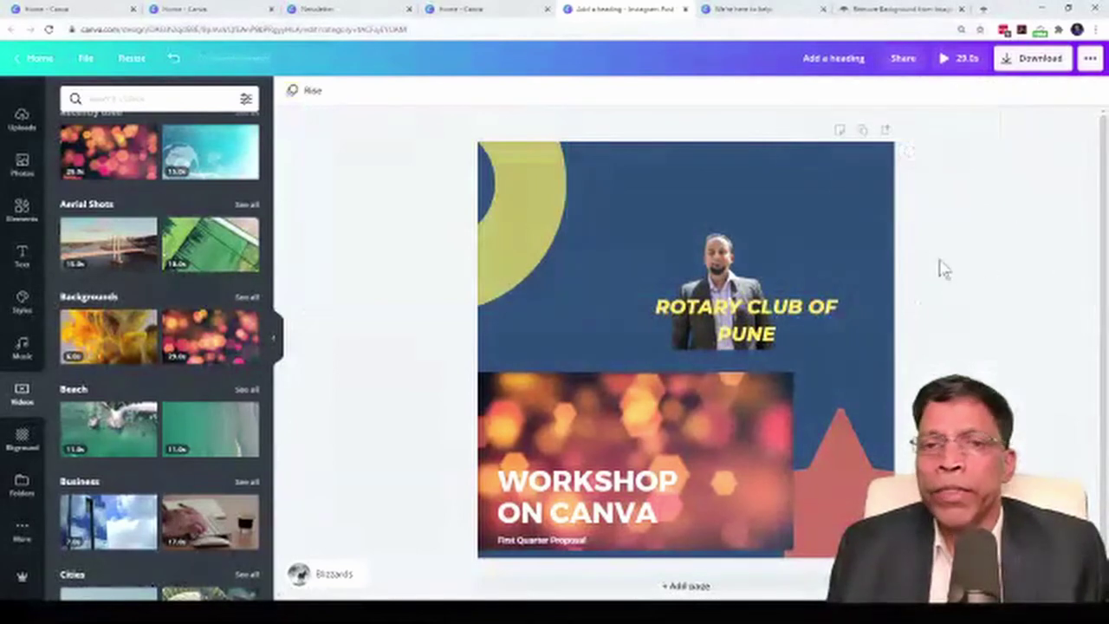
Move the heading down behind the bokeh image, then raise and enlarge the man's photo.
{"action": "left_click_drag", "start_coordinate": [756, 340], "coordinate": [675, 396]}
{"action": "left_click_drag", "start_coordinate": [727, 321], "coordinate": [727, 243]}
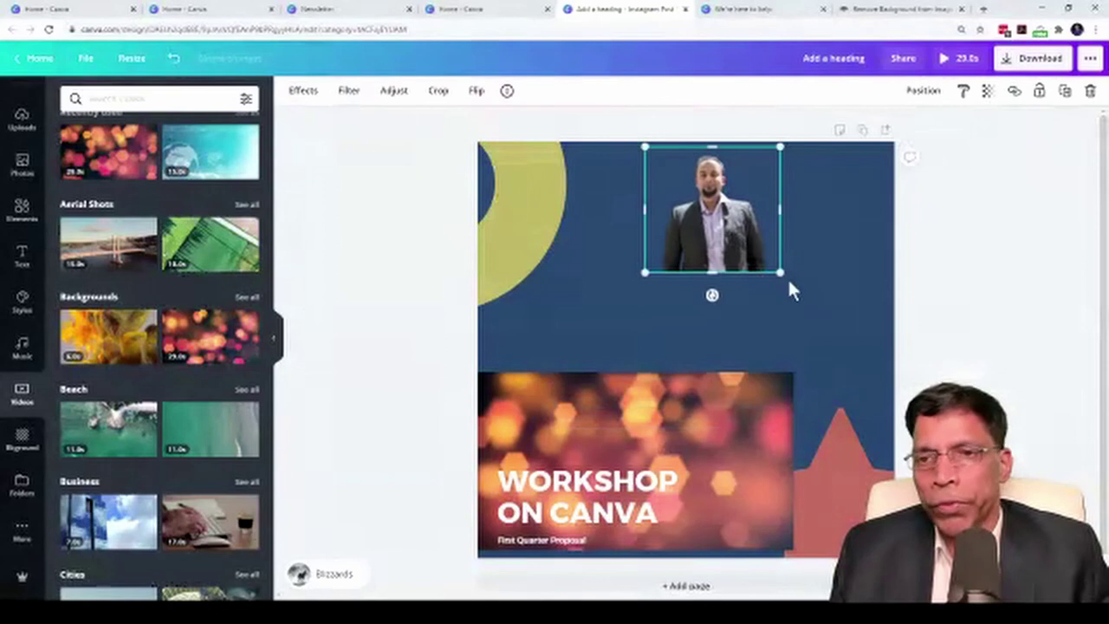
{"action": "left_click_drag", "start_coordinate": [779, 272], "coordinate": [824, 315]}
Restore the yellow circle to full opacity and move it right onto the man's photo.
{"action": "left_click", "coordinate": [526, 209]}
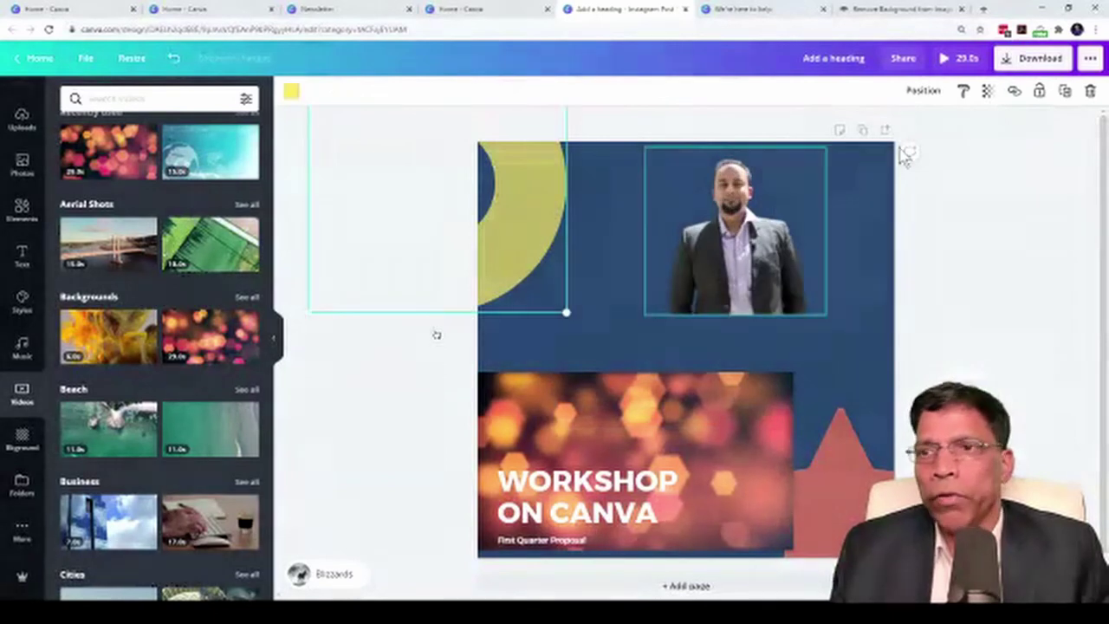
{"action": "left_click", "coordinate": [988, 92]}
{"action": "left_click_drag", "start_coordinate": [934, 134], "coordinate": [958, 128]}
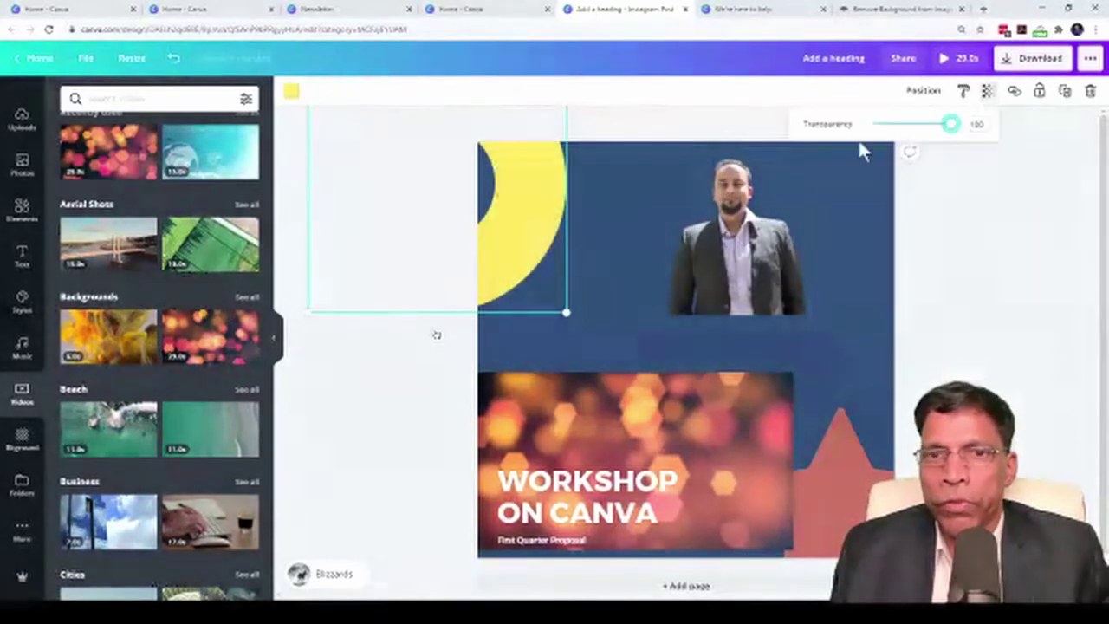
{"action": "left_click_drag", "start_coordinate": [528, 216], "coordinate": [924, 352]}
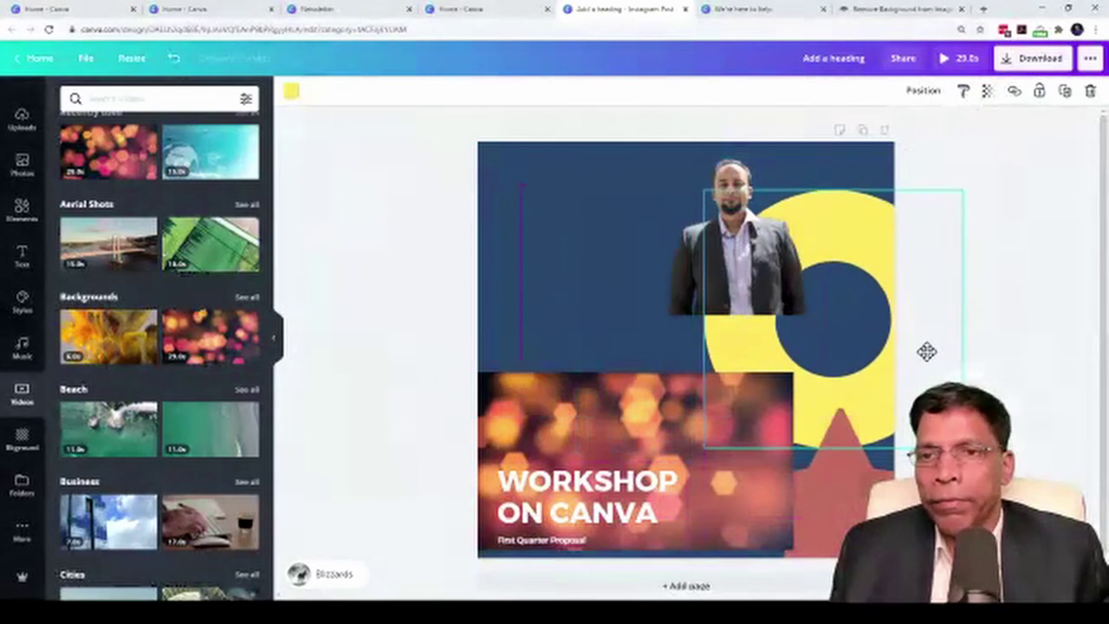
Send the photo behind the ring and set the yellow circle's transparency to about 52.
{"action": "left_click", "coordinate": [818, 282]}
{"action": "left_click", "coordinate": [762, 279]}
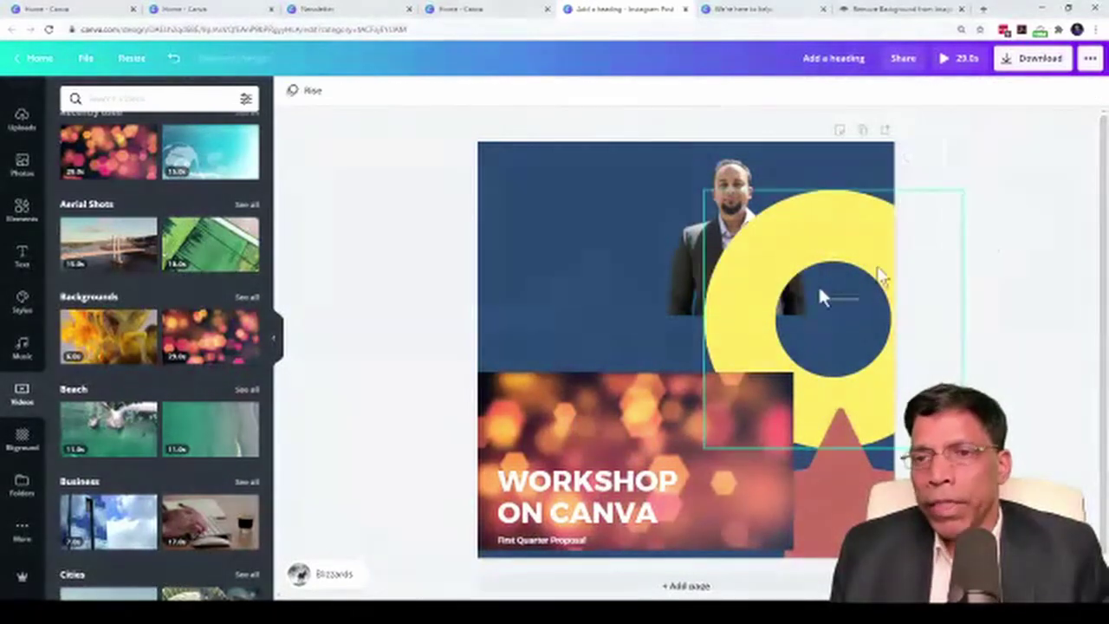
{"action": "left_click", "coordinate": [820, 290]}
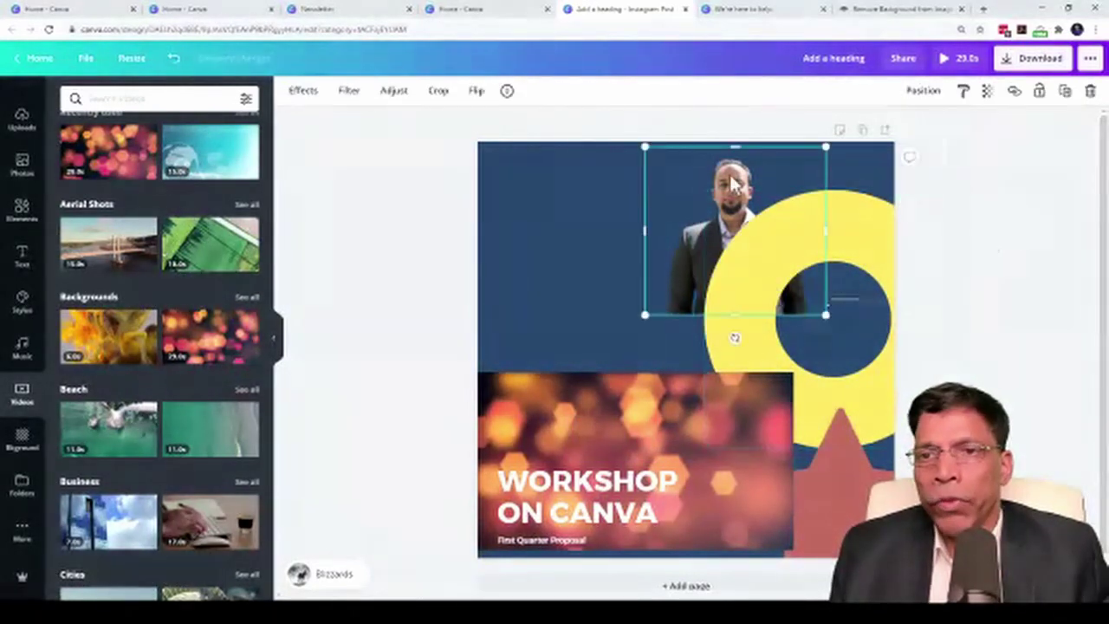
{"action": "left_click", "coordinate": [864, 240]}
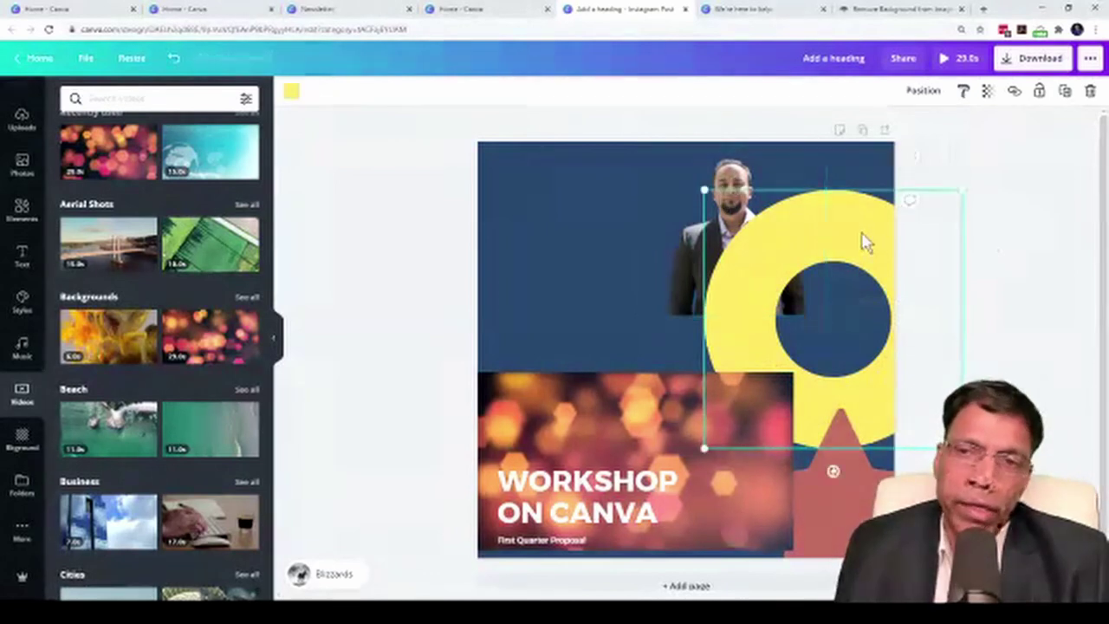
{"action": "left_click", "coordinate": [990, 92]}
{"action": "left_click_drag", "start_coordinate": [948, 126], "coordinate": [913, 137]}
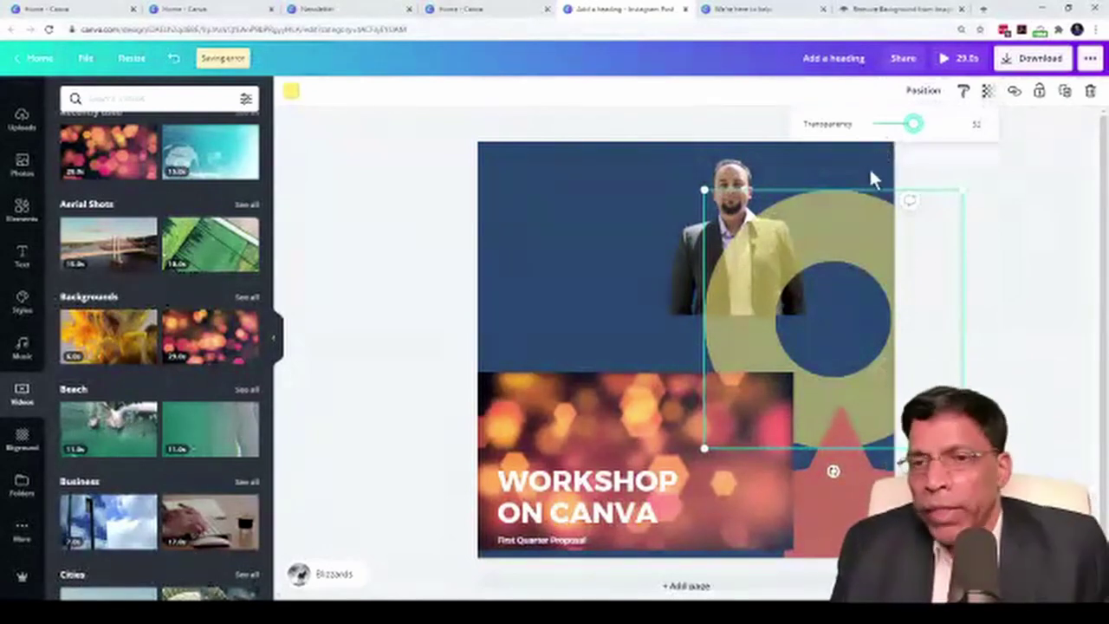
{"action": "left_click", "coordinate": [920, 317]}
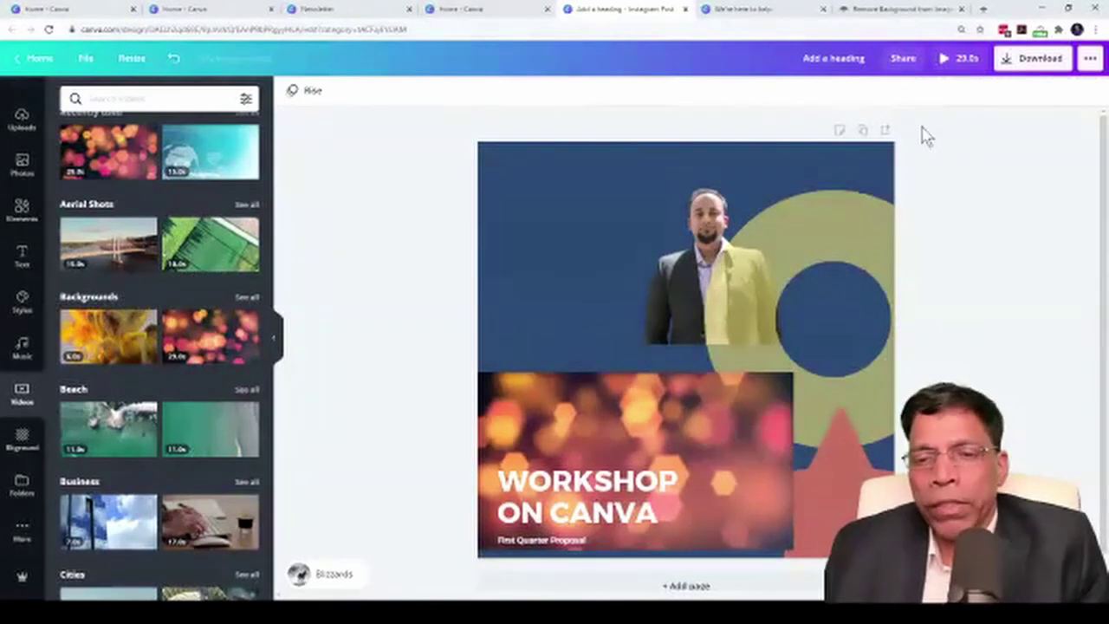
Select the pink triangle shape.
{"action": "left_click", "coordinate": [840, 498]}
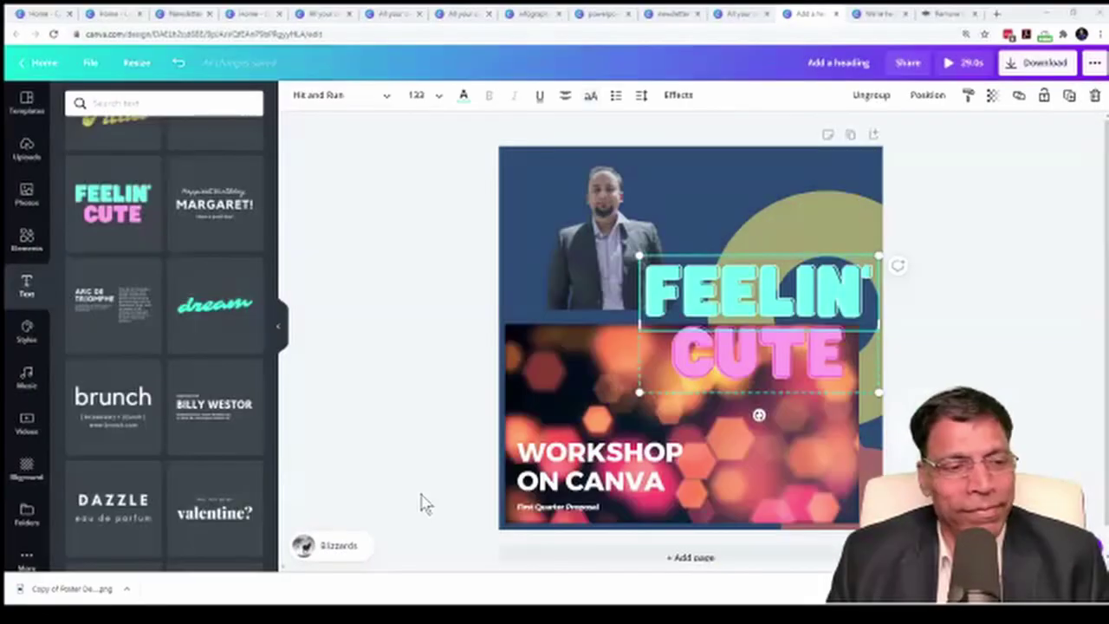